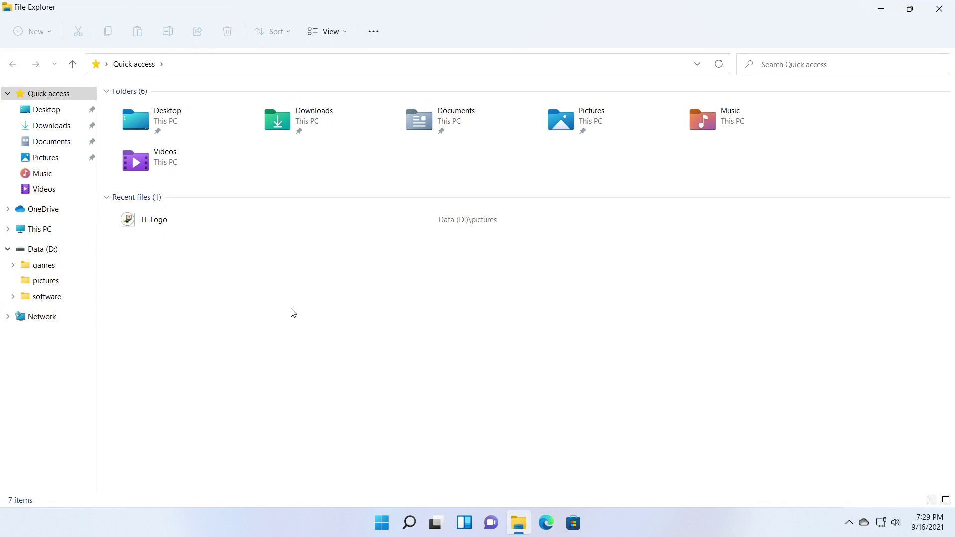
Step: Show This PC and compare System (C:) at 39.3 GB with Data (D:) at 28.4 GB
{"action": "left_click", "coordinate": [47, 230]}
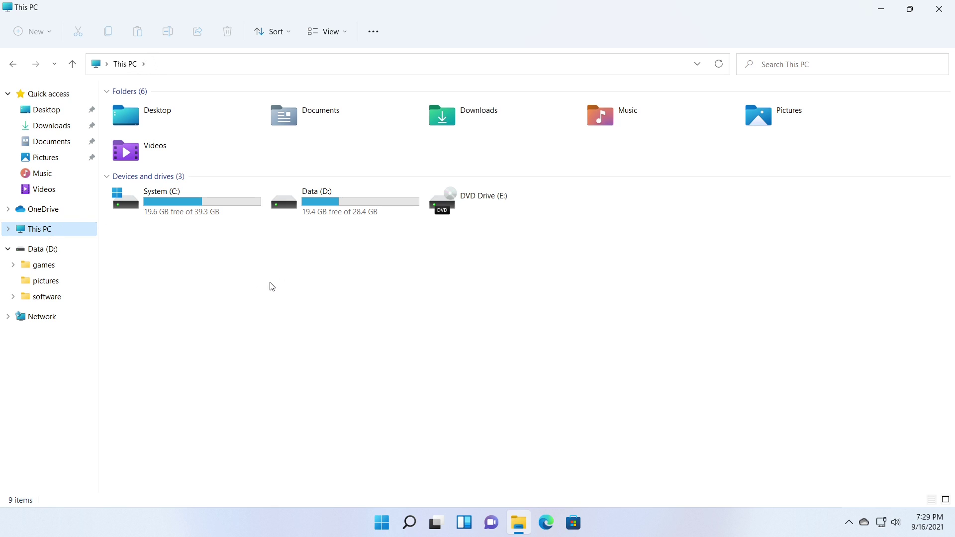
{"action": "left_click", "coordinate": [245, 209]}
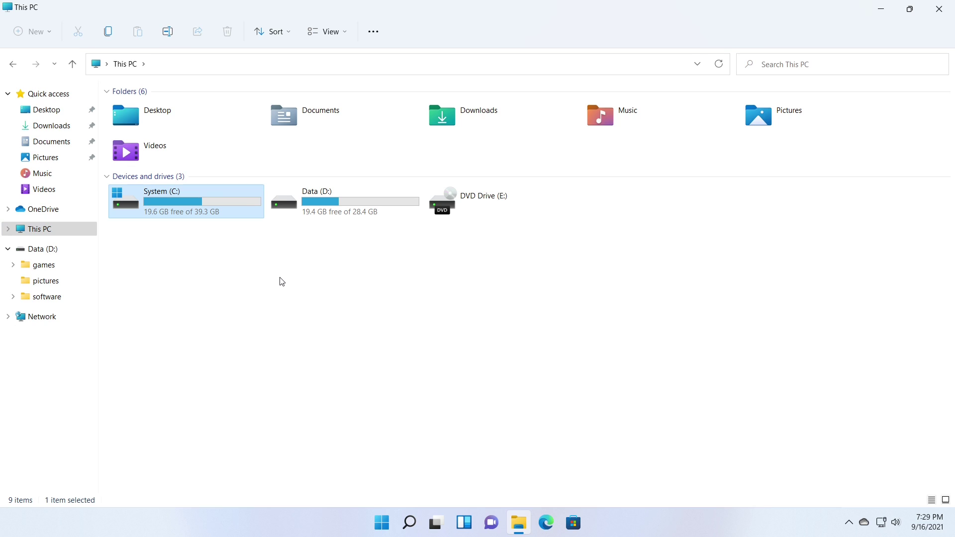
{"action": "left_click", "coordinate": [398, 212]}
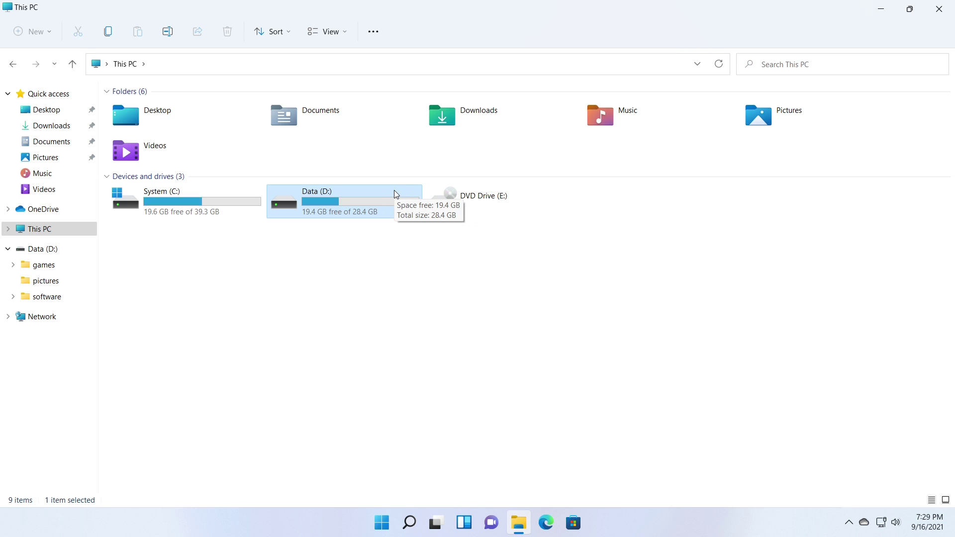
{"action": "left_click", "coordinate": [243, 208]}
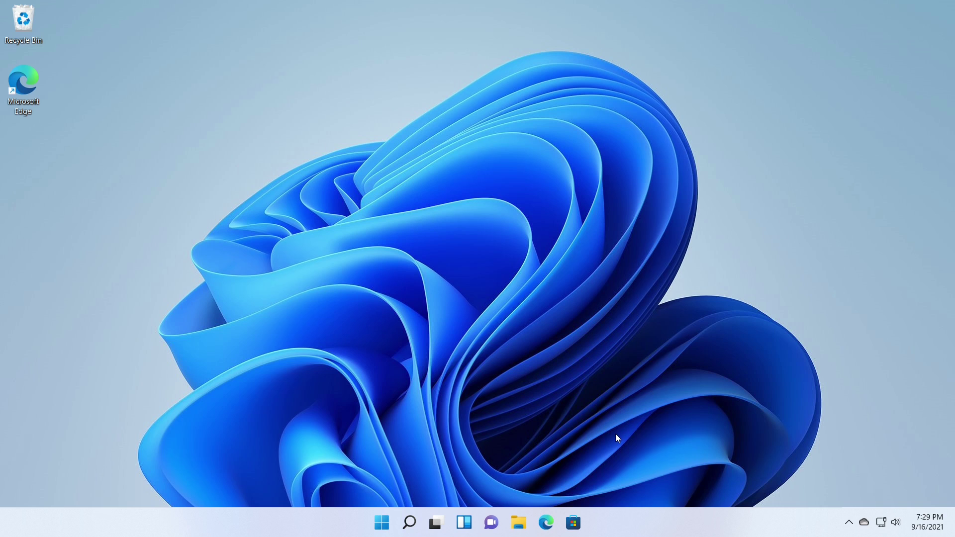
Step: Reopen File Explorer's This PC and compare the System (C:) and Data (D:) drives again
{"action": "left_click", "coordinate": [519, 524]}
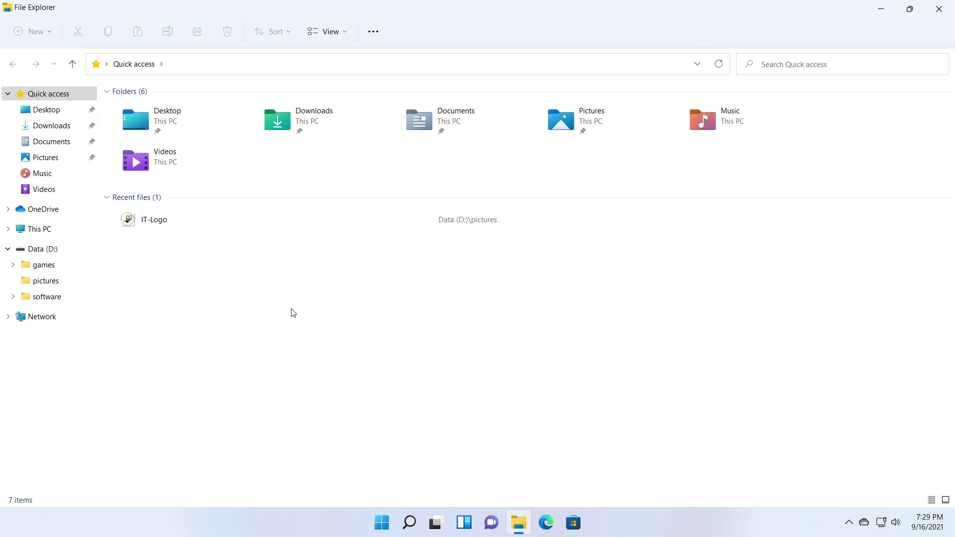
{"action": "left_click", "coordinate": [47, 233]}
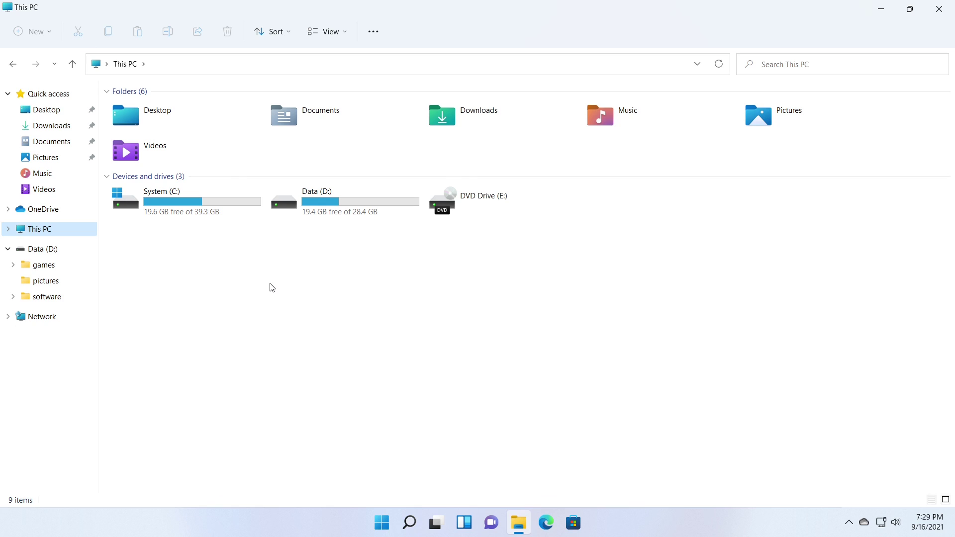
{"action": "left_click", "coordinate": [247, 209]}
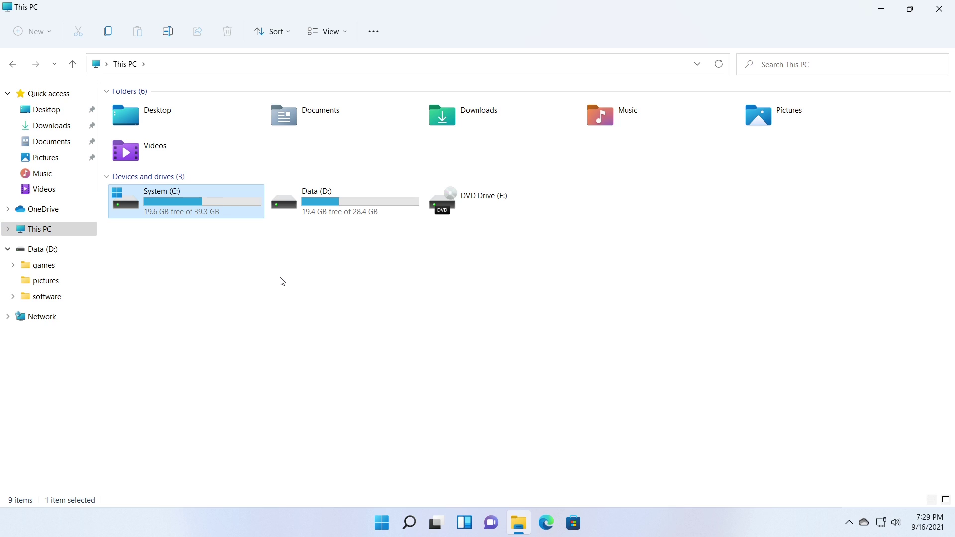
{"action": "left_click", "coordinate": [398, 212]}
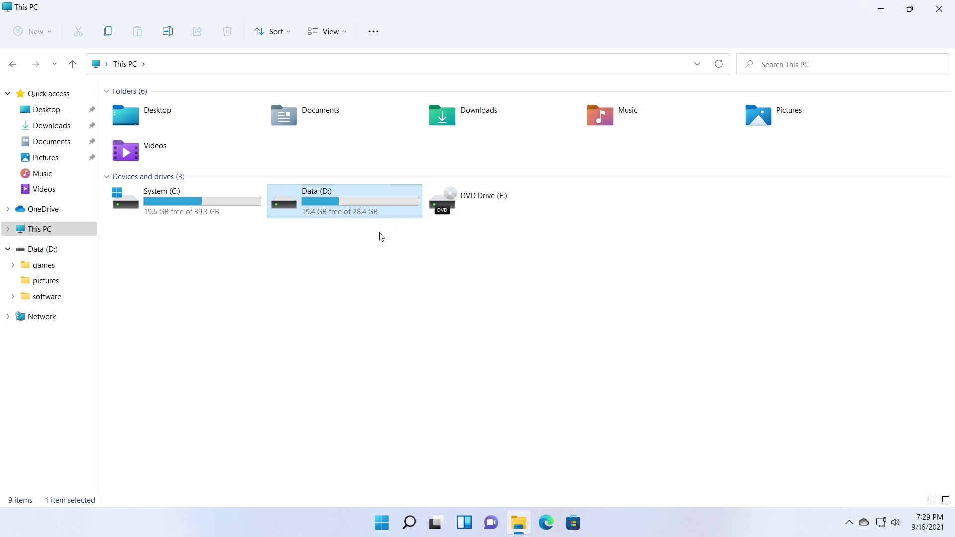
{"action": "mouse_move", "coordinate": [396, 193]}
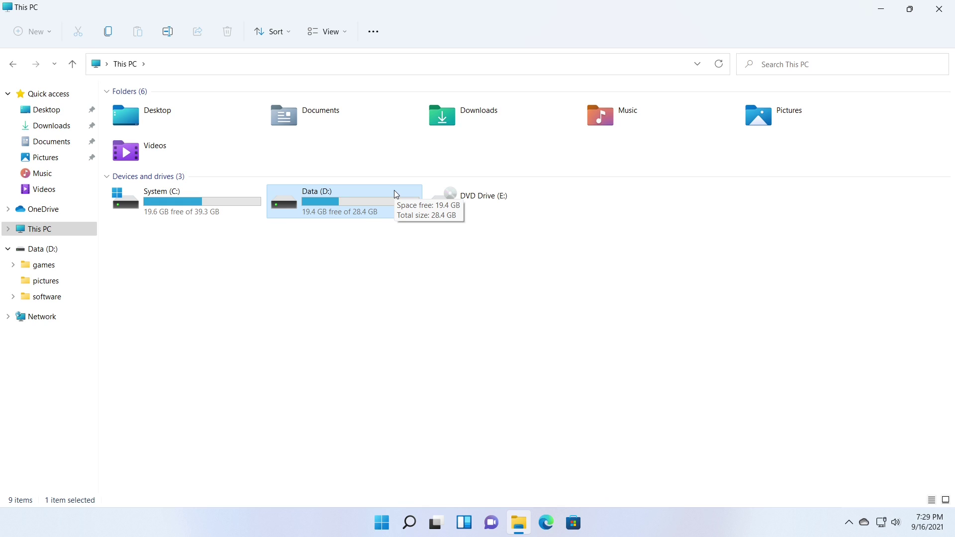
{"action": "left_click", "coordinate": [243, 208]}
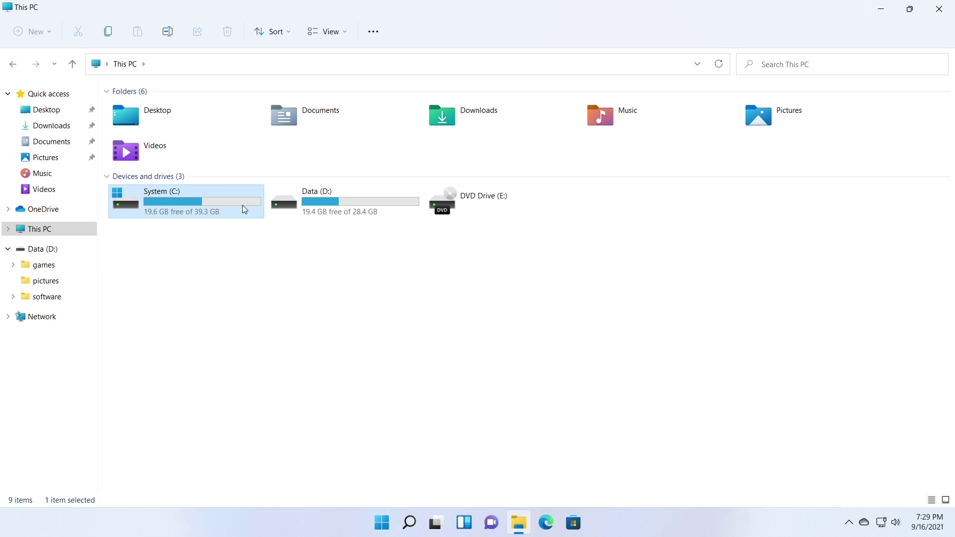
Step: Launch Disk Management by searching 'disk' in the Start menu
{"action": "left_click", "coordinate": [381, 522]}
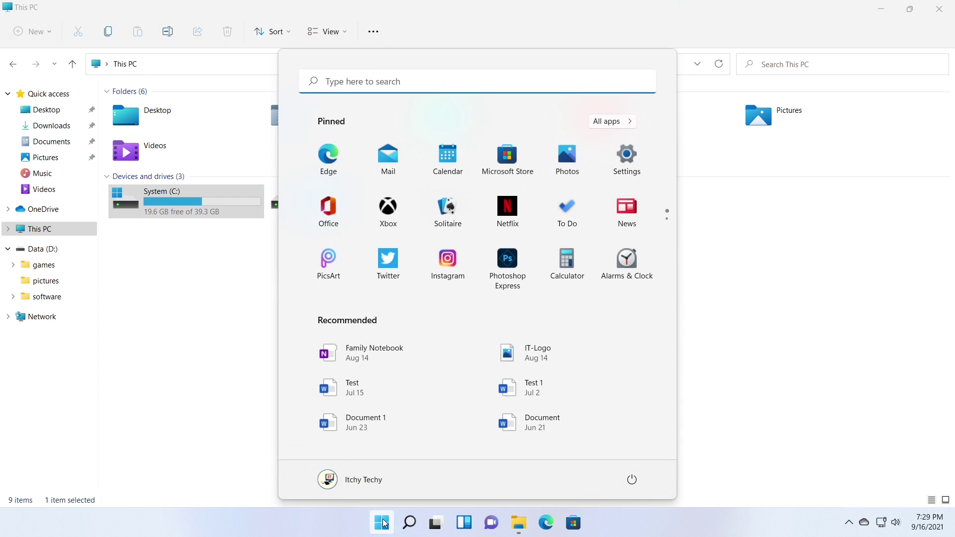
{"action": "type", "text": "disk"}
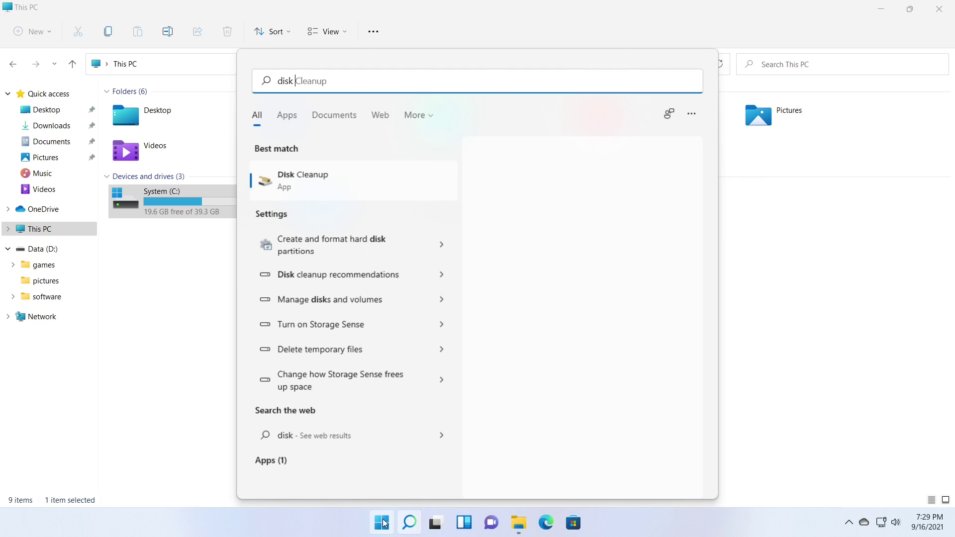
{"action": "left_click", "coordinate": [363, 247]}
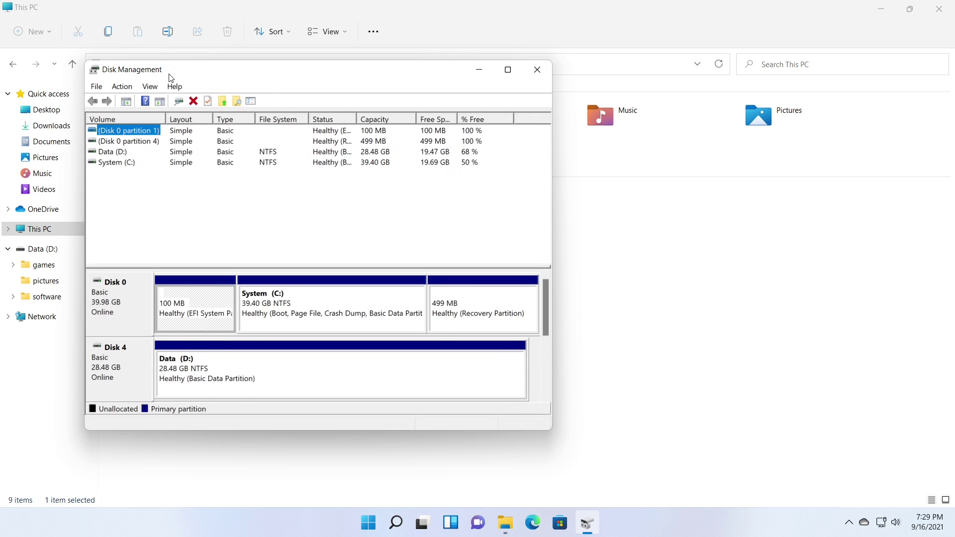
Step: Maximize Disk Management and review Disk 0, Disk 4 and the EFI, recovery and C: partitions
{"action": "left_click", "coordinate": [511, 75]}
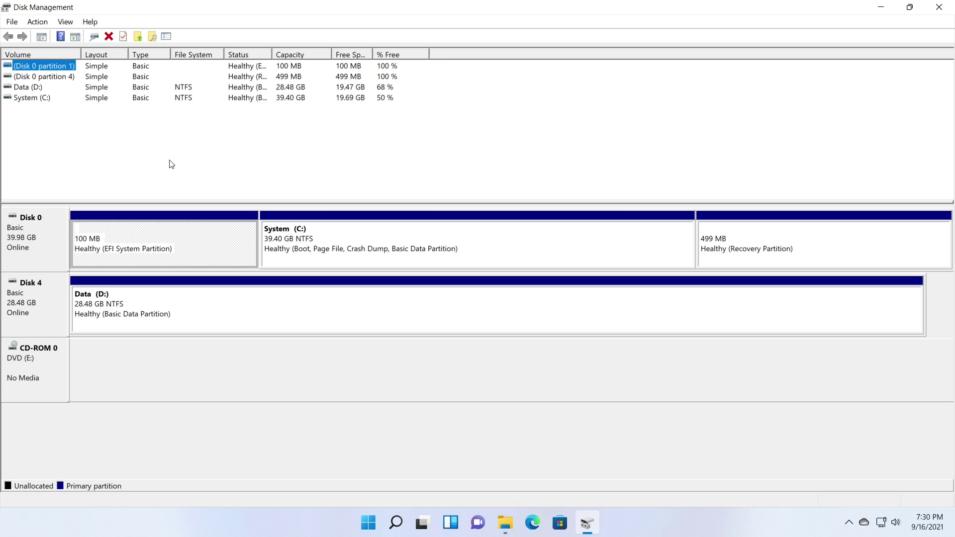
{"action": "left_click", "coordinate": [24, 246]}
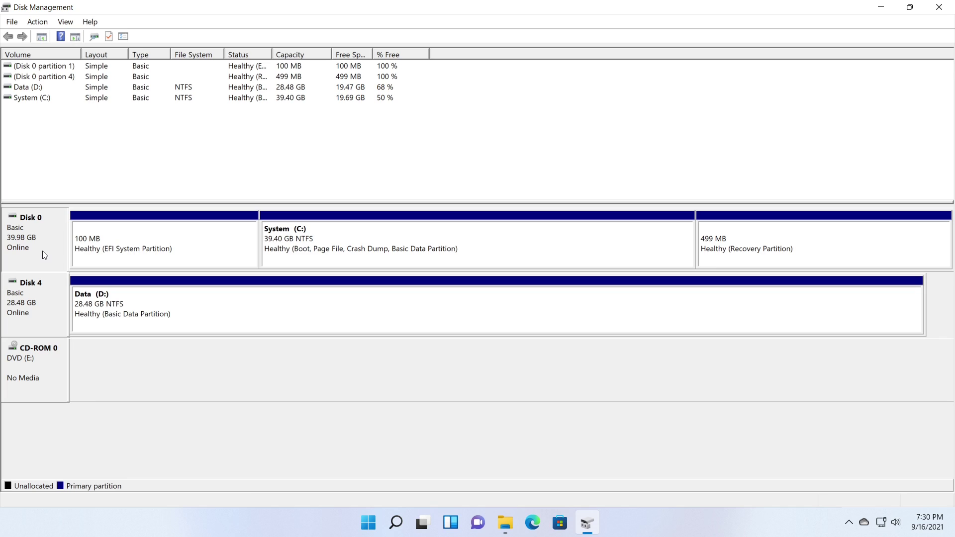
{"action": "left_click", "coordinate": [44, 321]}
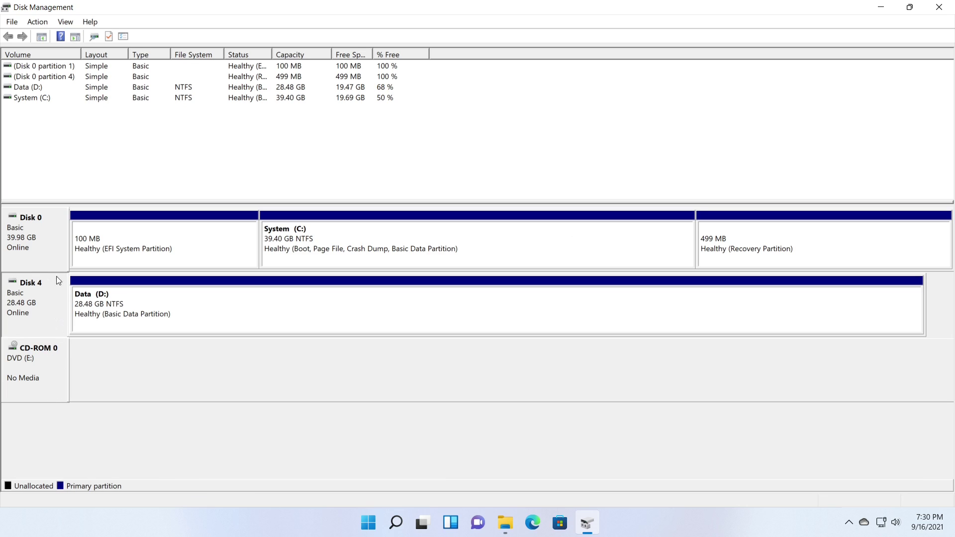
{"action": "left_click", "coordinate": [53, 248]}
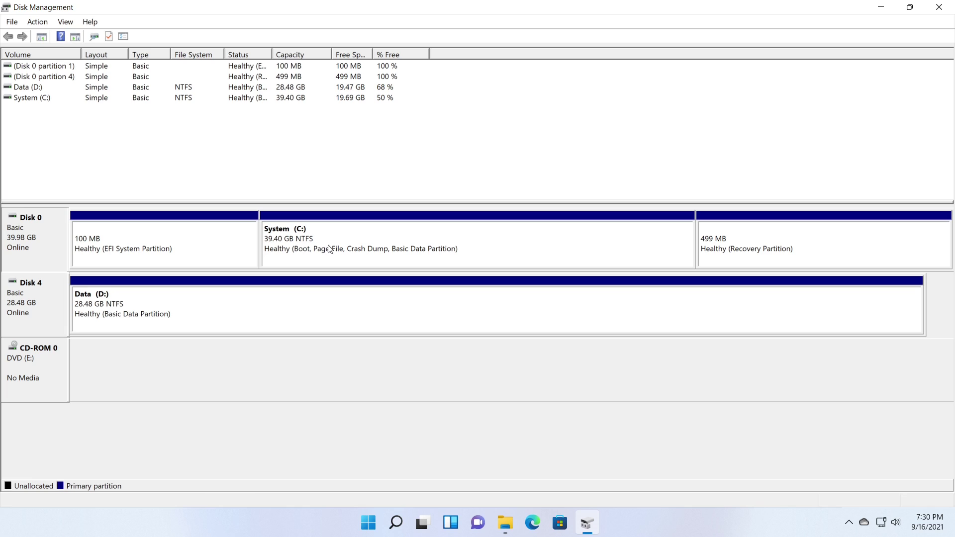
{"action": "left_click", "coordinate": [226, 244]}
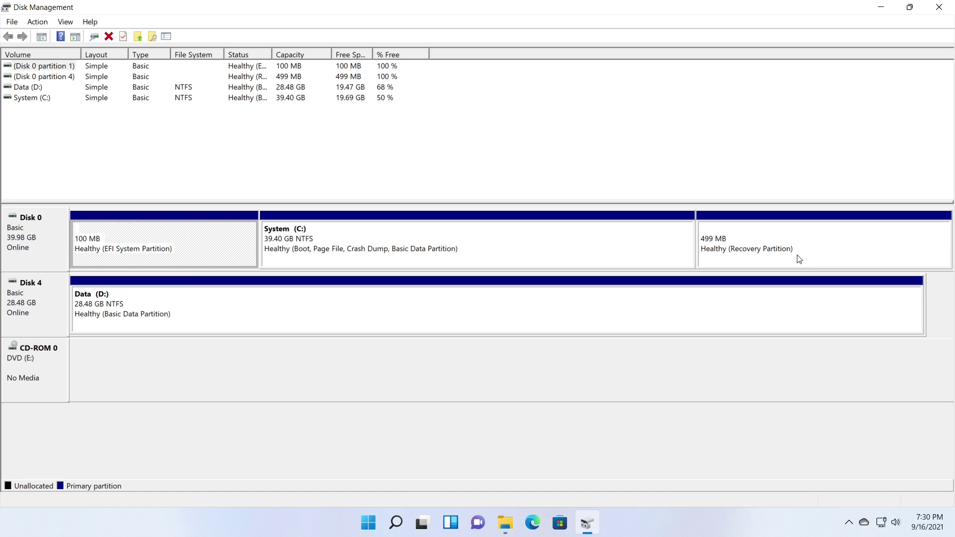
{"action": "left_click", "coordinate": [811, 255]}
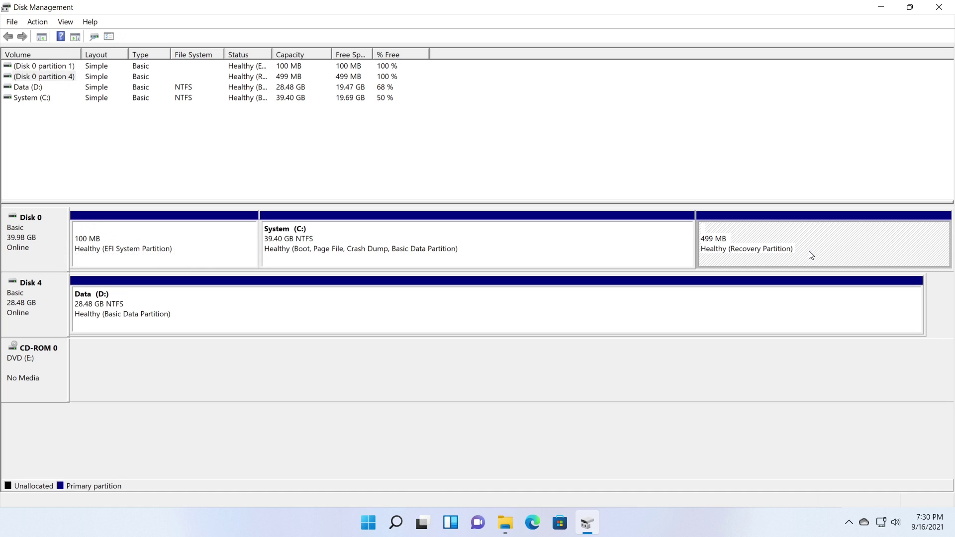
{"action": "left_click", "coordinate": [658, 249]}
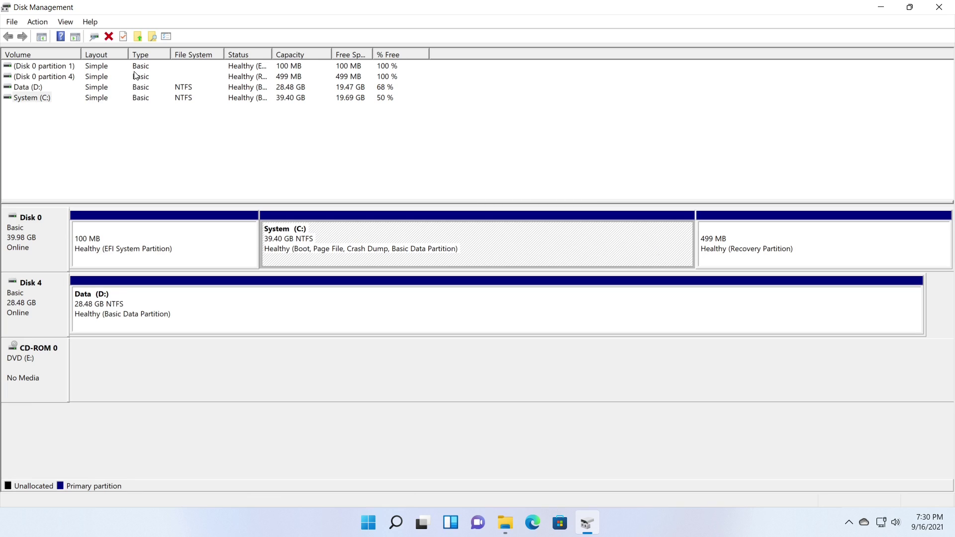
Step: Review the EFI, recovery, Data (D:) and System (C:) entries in the volume list
{"action": "left_click", "coordinate": [69, 66]}
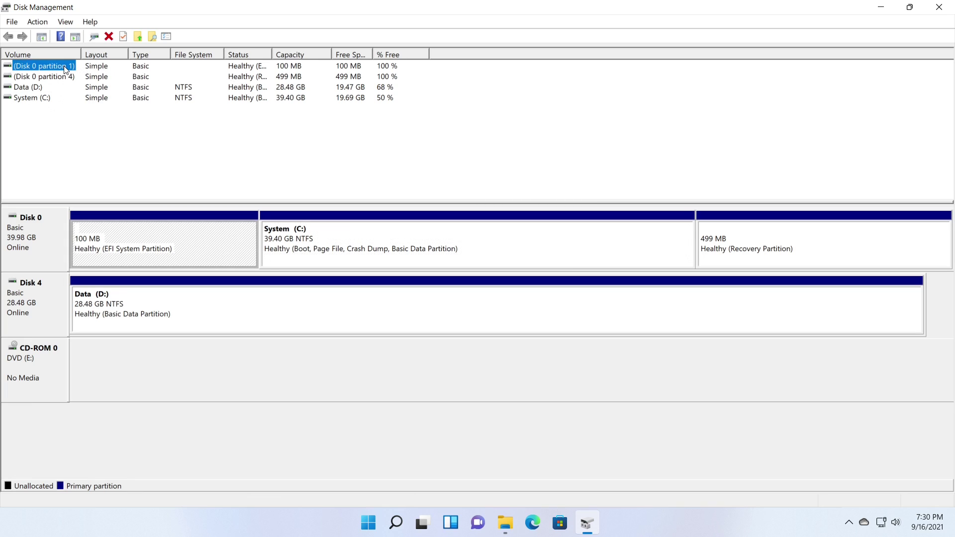
{"action": "left_click", "coordinate": [68, 77]}
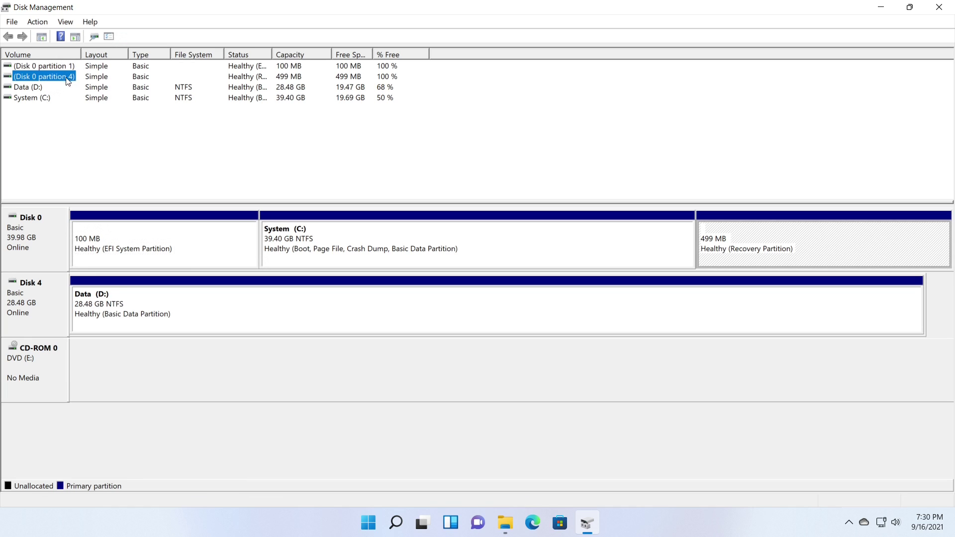
{"action": "left_click", "coordinate": [41, 87]}
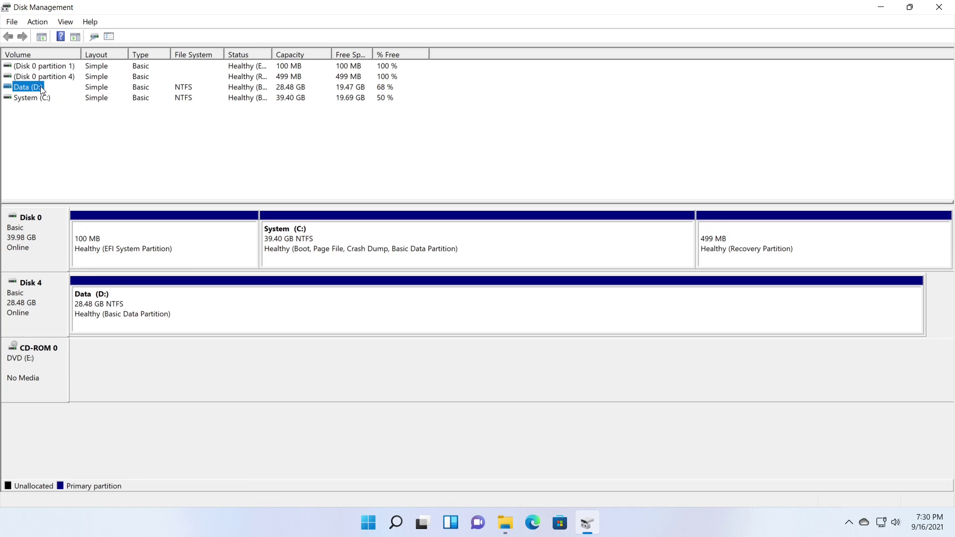
{"action": "left_click", "coordinate": [30, 100]}
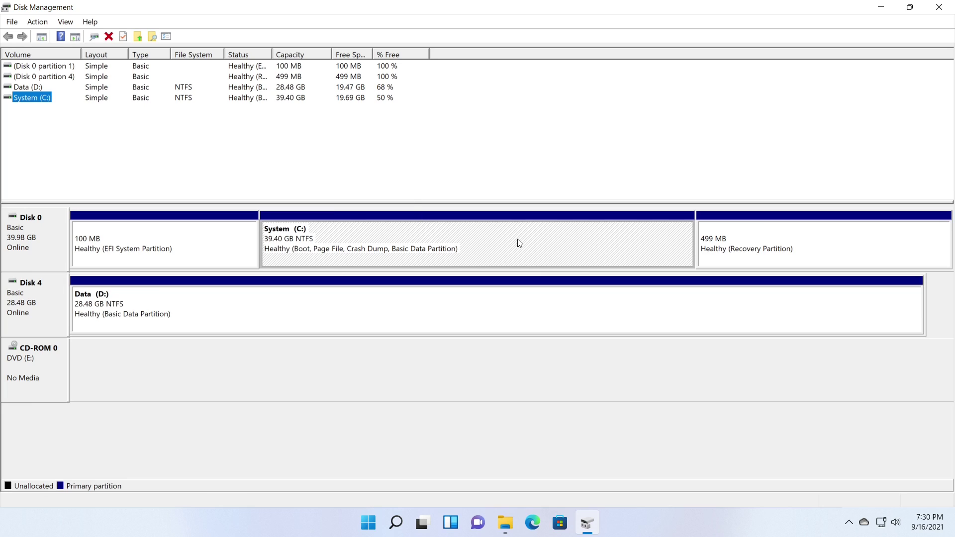
{"action": "left_click", "coordinate": [551, 242]}
Step: Open the System (C:) Properties dialog to check its size, then close it
{"action": "right_click", "coordinate": [550, 241]}
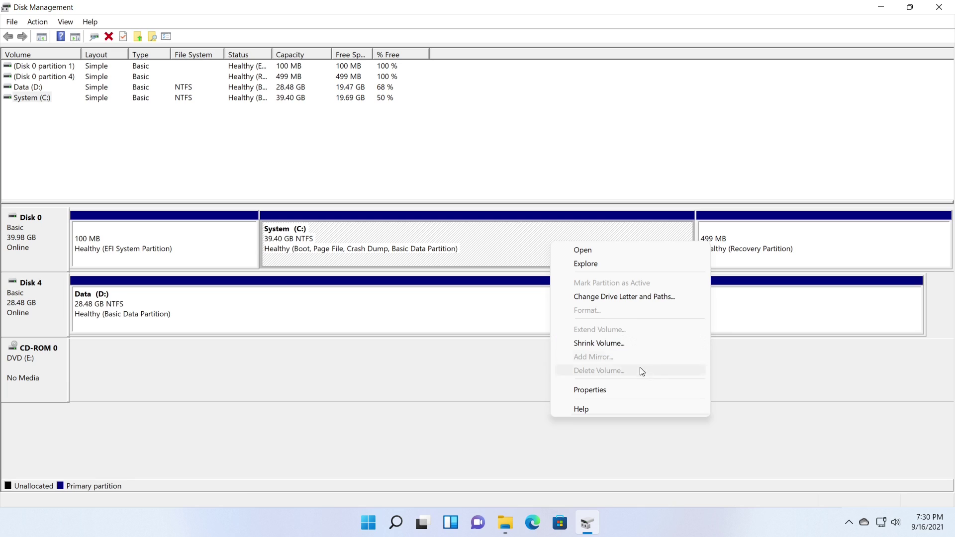
{"action": "left_click", "coordinate": [647, 392]}
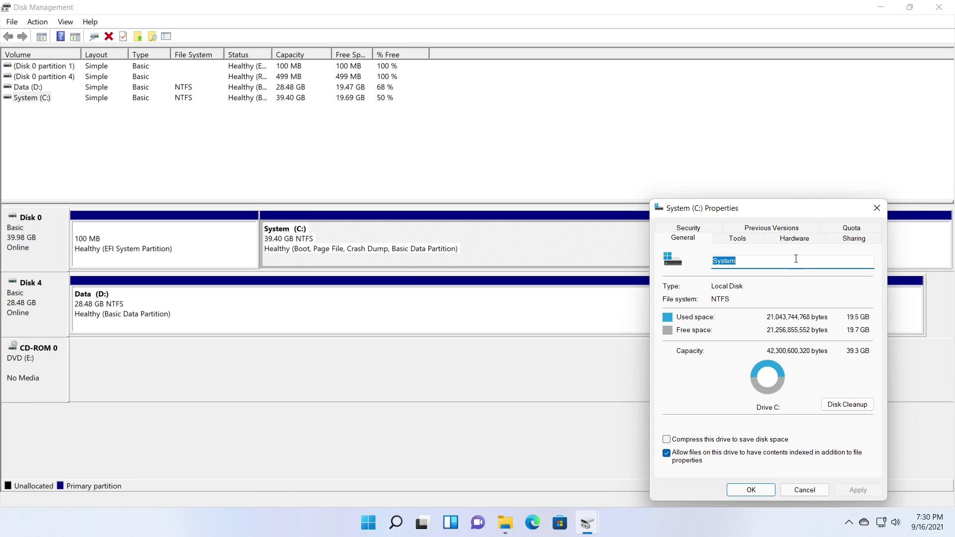
{"action": "left_click_drag", "start_coordinate": [780, 214], "coordinate": [482, 136]}
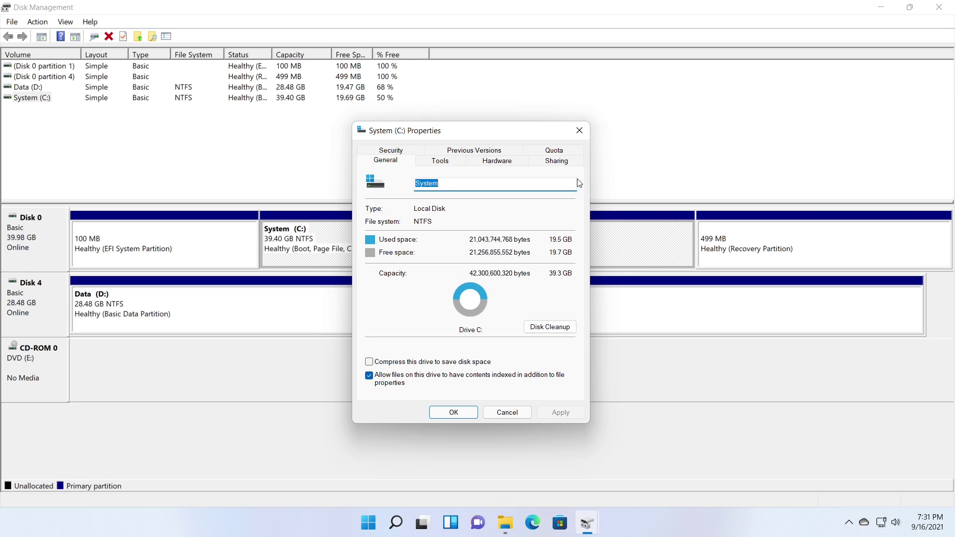
{"action": "left_click", "coordinate": [580, 133]}
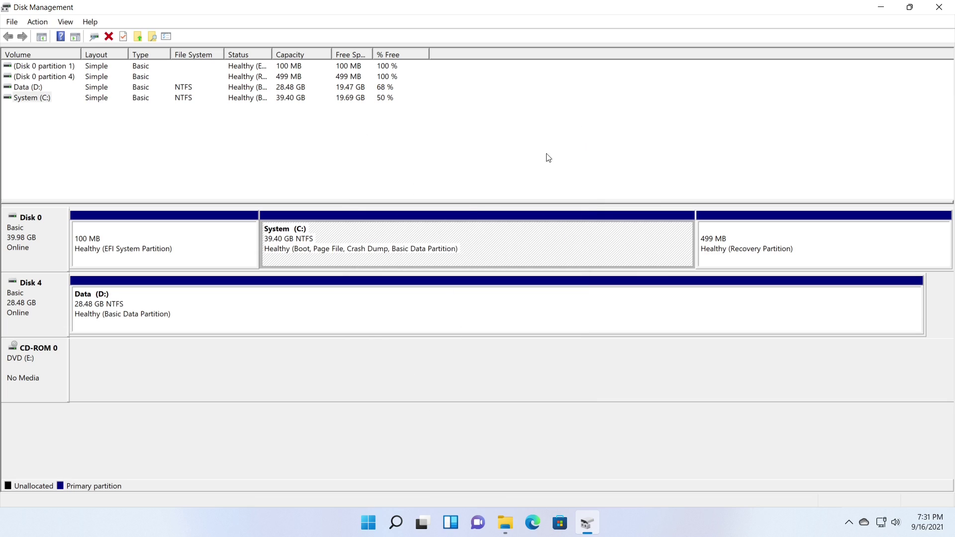
Step: Shrink System (C:) by 10240 MB, leaving 10.00 GB unallocated on Disk 0
{"action": "right_click", "coordinate": [480, 244]}
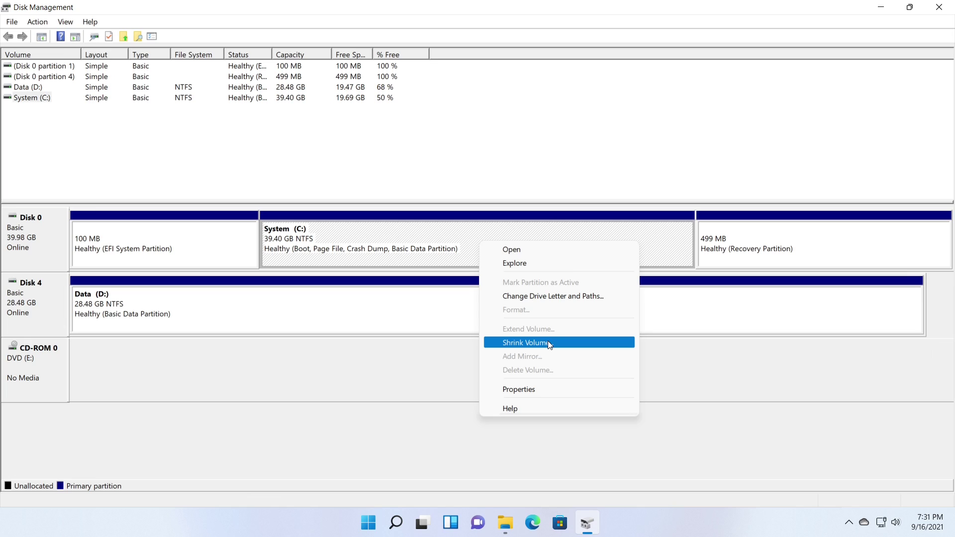
{"action": "left_click", "coordinate": [562, 344]}
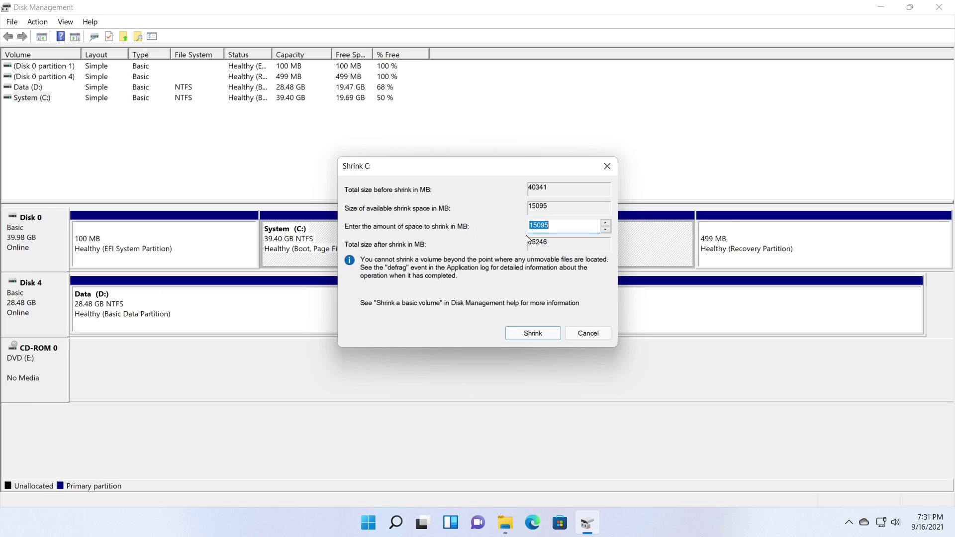
{"action": "double_click", "coordinate": [576, 226]}
{"action": "type", "text": "1020"}
{"action": "key", "text": "BackSpace"}
{"action": "type", "text": "40"}
{"action": "left_click", "coordinate": [554, 336]}
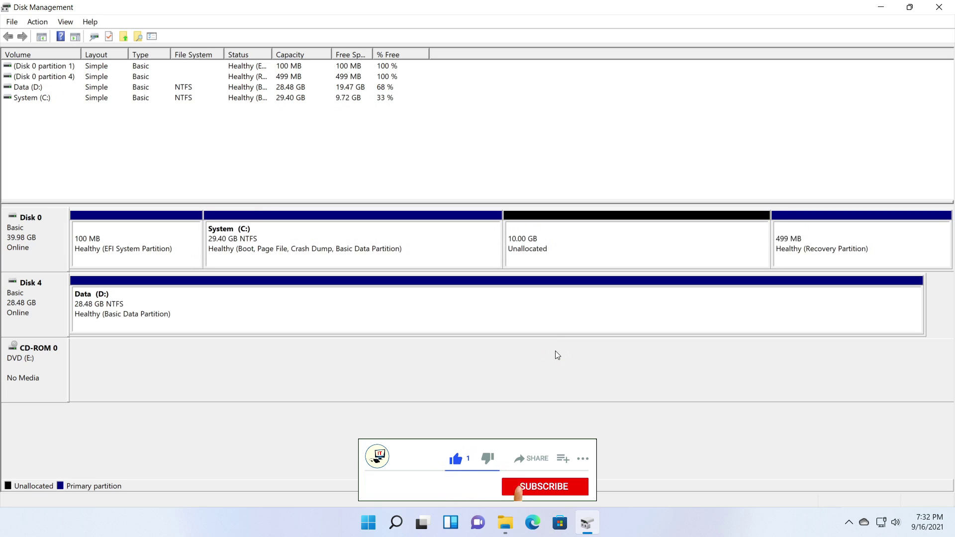
{"action": "left_click", "coordinate": [551, 252]}
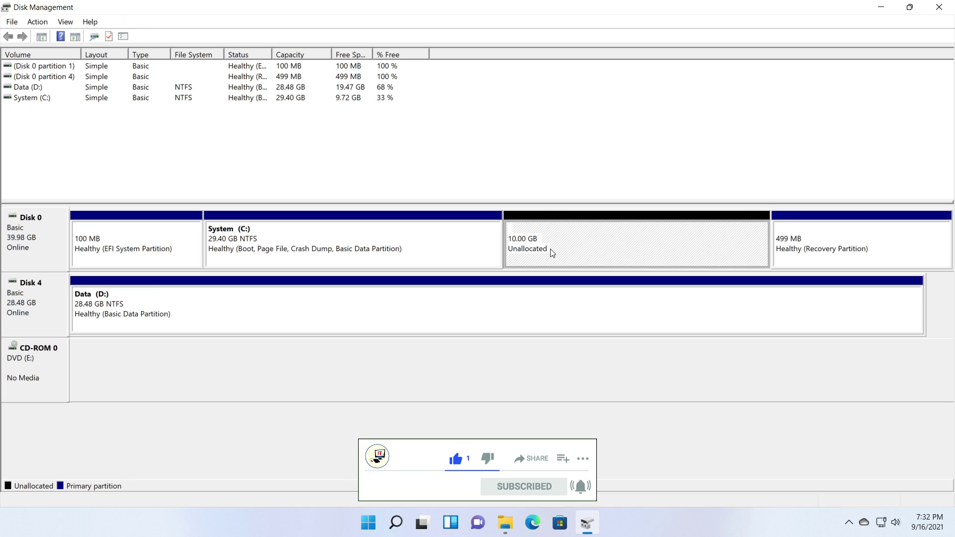
{"action": "left_click", "coordinate": [445, 256]}
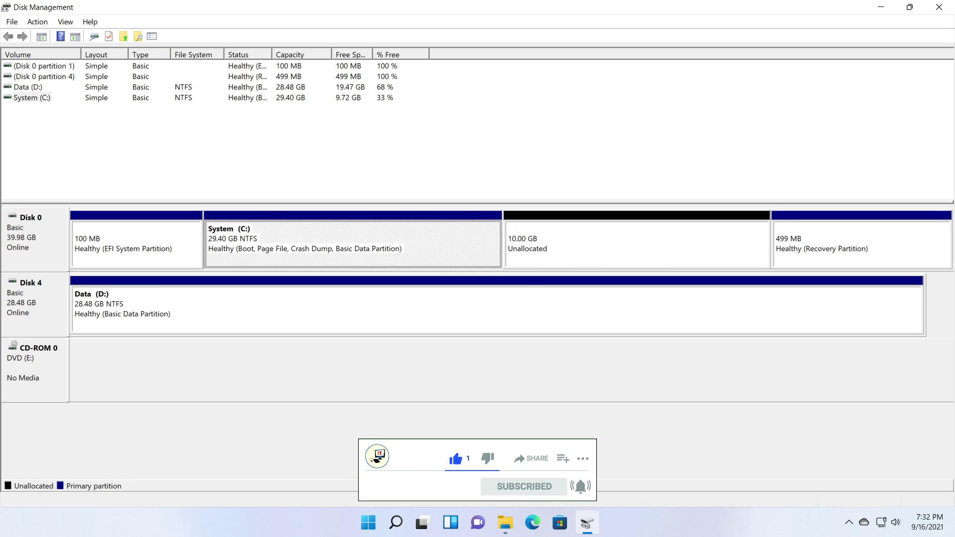
Step: Refresh This PC in File Explorer to confirm System (C:) shows 9.72 GB free of 29.3 GB
{"action": "left_click", "coordinate": [505, 522]}
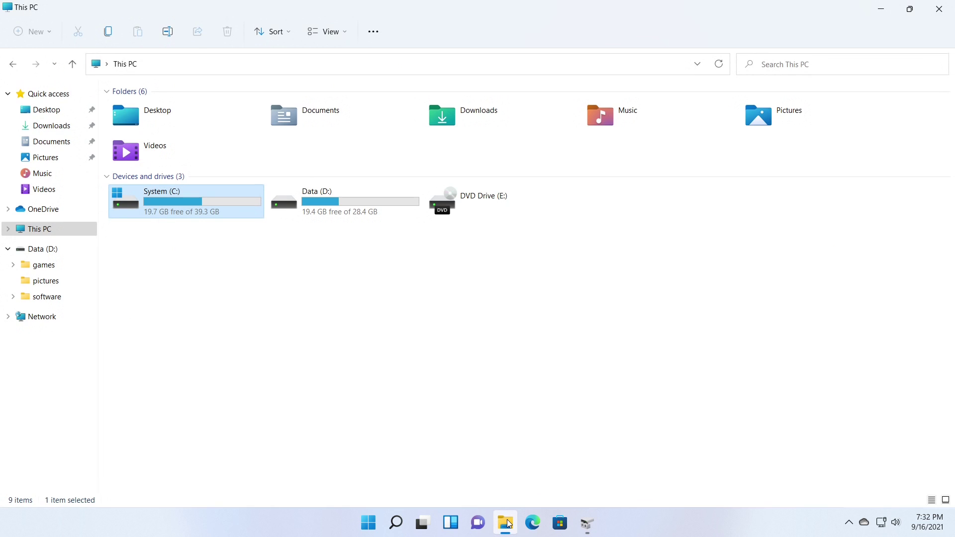
{"action": "right_click", "coordinate": [376, 300]}
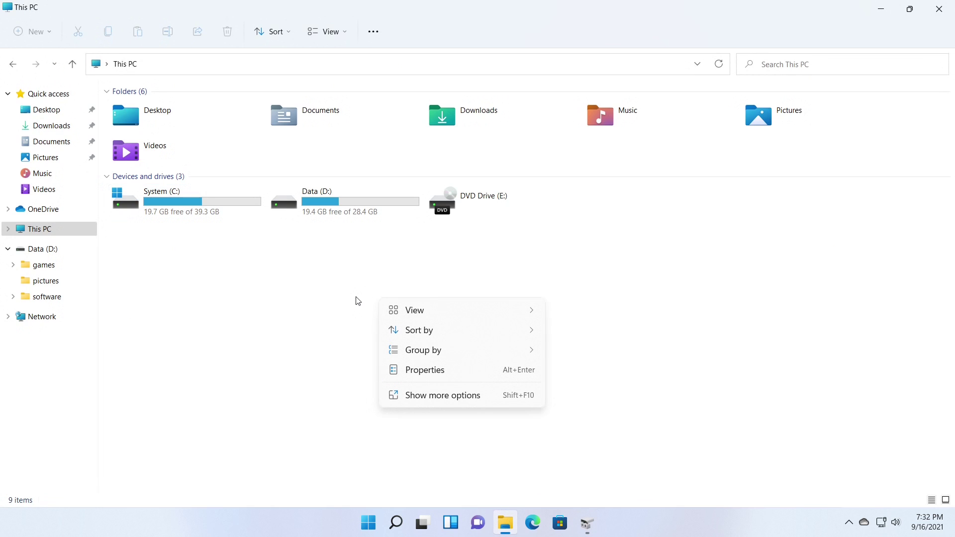
{"action": "key", "text": "Escape"}
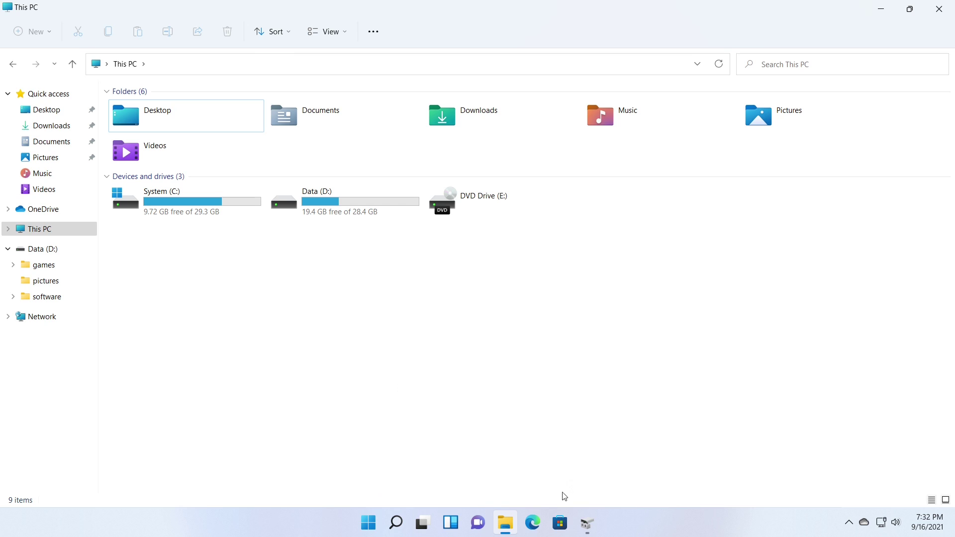
Step: Start the New Simple Volume wizard on the 10.00 GB unallocated space
{"action": "left_click", "coordinate": [580, 528]}
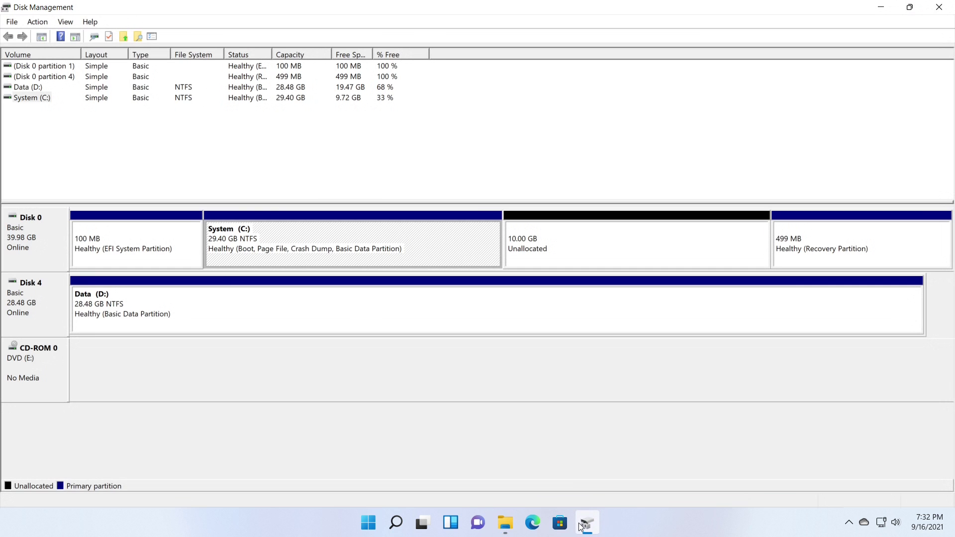
{"action": "left_click", "coordinate": [634, 251]}
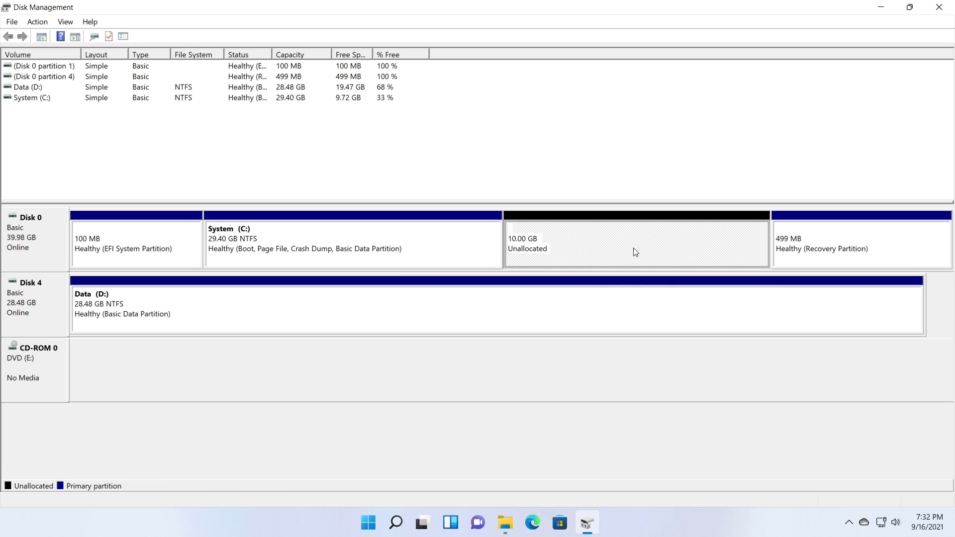
{"action": "right_click", "coordinate": [635, 252]}
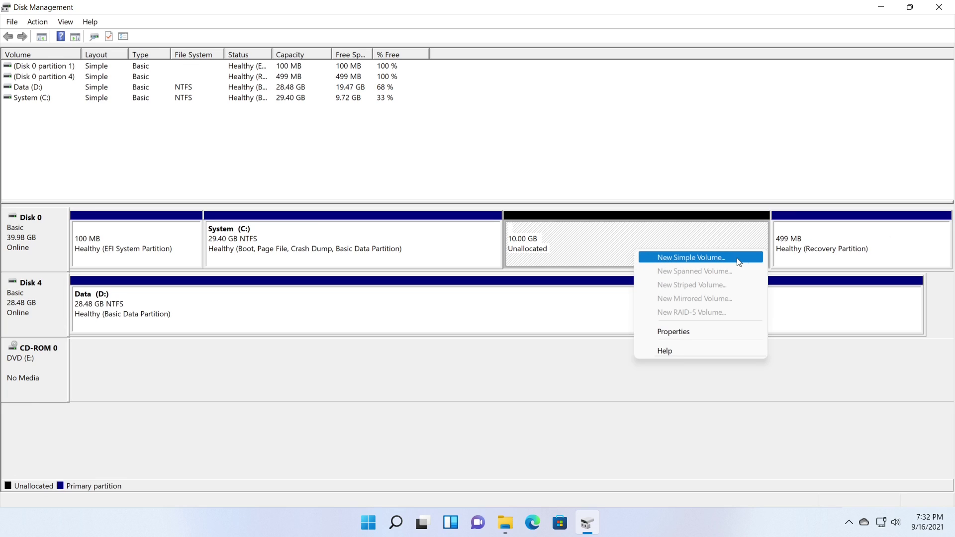
{"action": "left_click", "coordinate": [751, 258]}
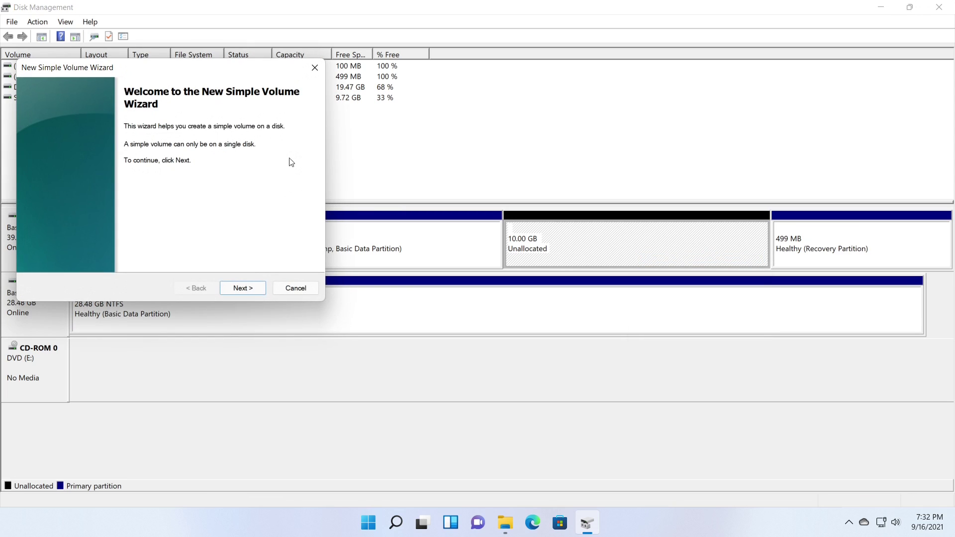
{"action": "left_click_drag", "start_coordinate": [198, 73], "coordinate": [502, 145]}
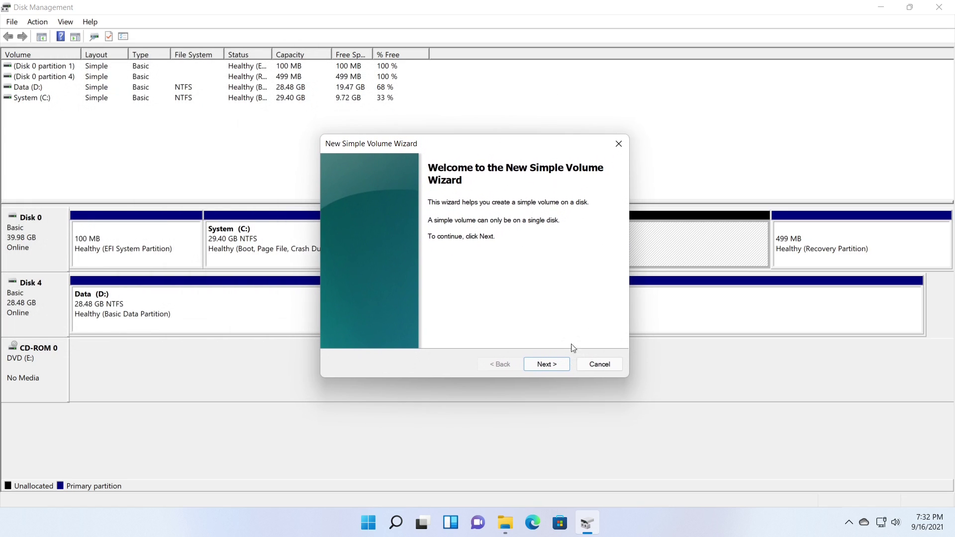
Step: Keep the full 10240 MB volume size and assign drive letter F
{"action": "left_click", "coordinate": [564, 368]}
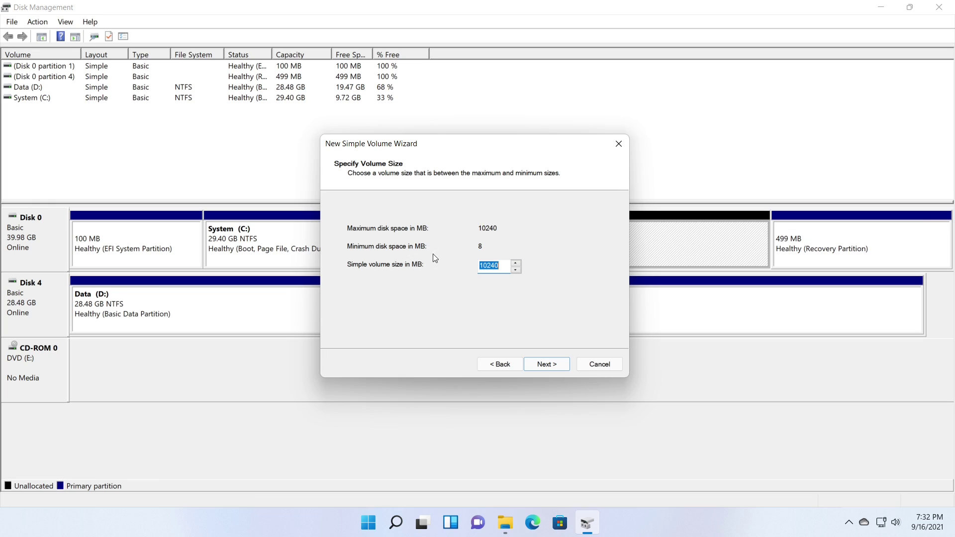
{"action": "left_click", "coordinate": [563, 370]}
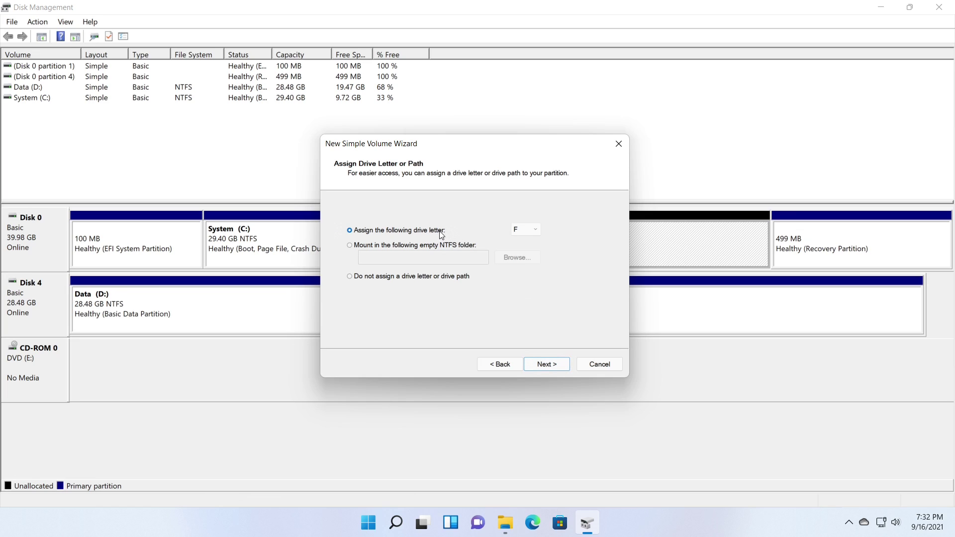
{"action": "left_click", "coordinate": [536, 231]}
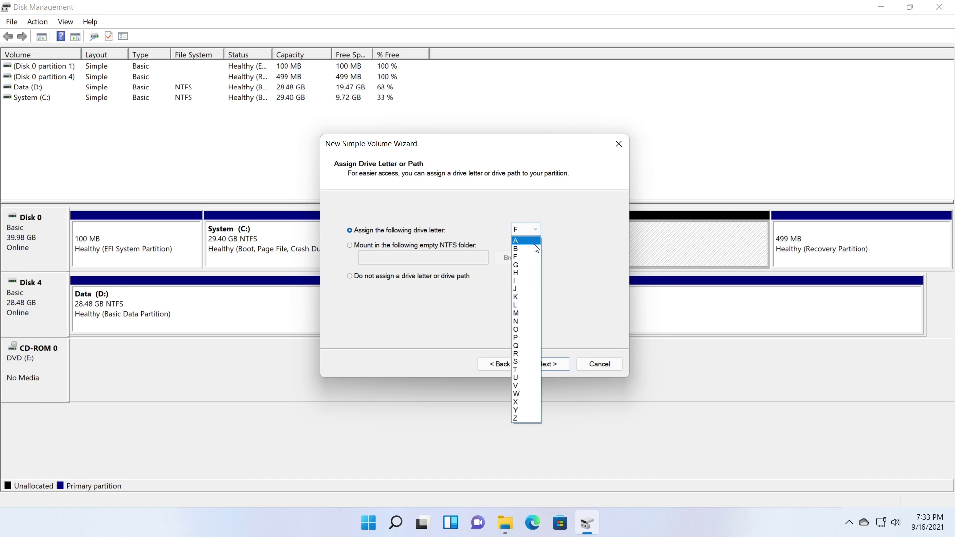
{"action": "left_click", "coordinate": [562, 245]}
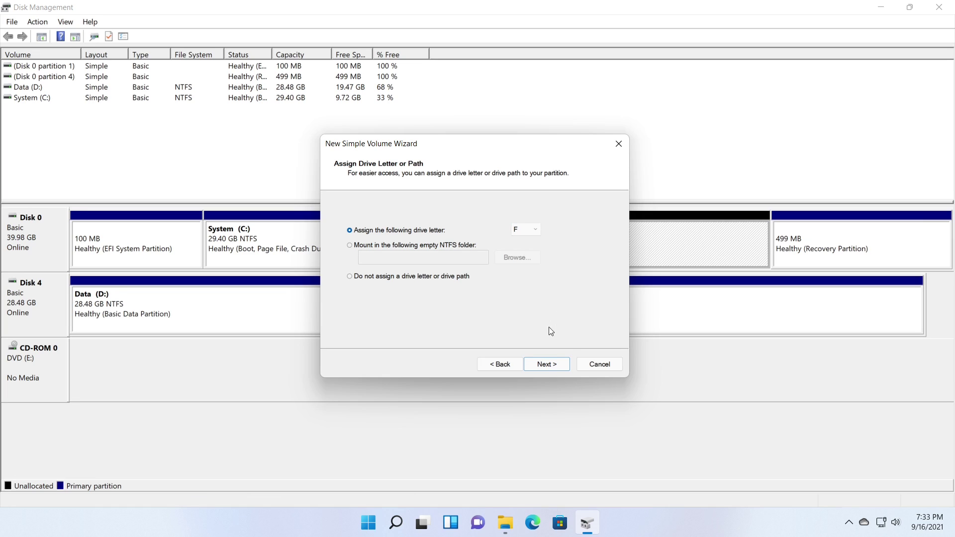
{"action": "left_click", "coordinate": [565, 363]}
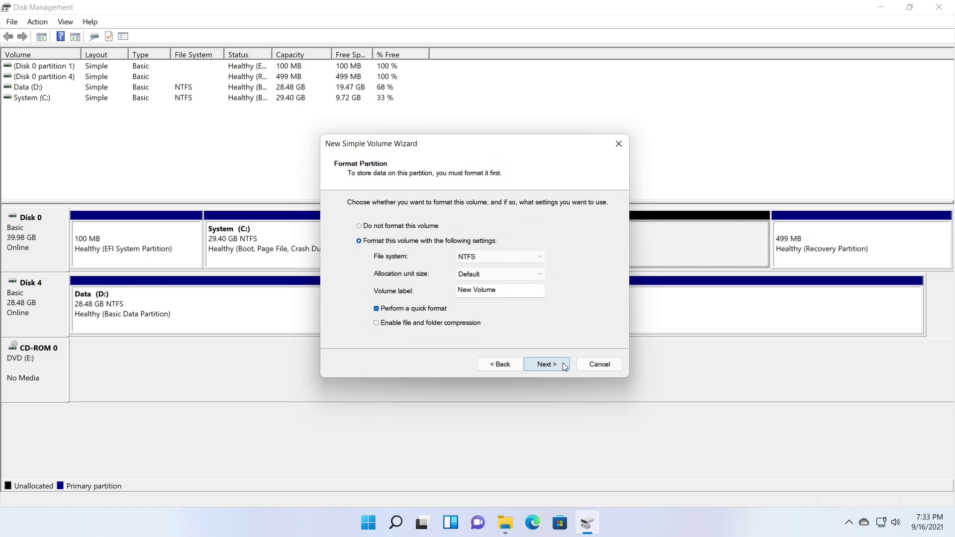
Step: Keep NTFS with default allocation unit size and label the volume 'Education'
{"action": "left_click", "coordinate": [540, 256]}
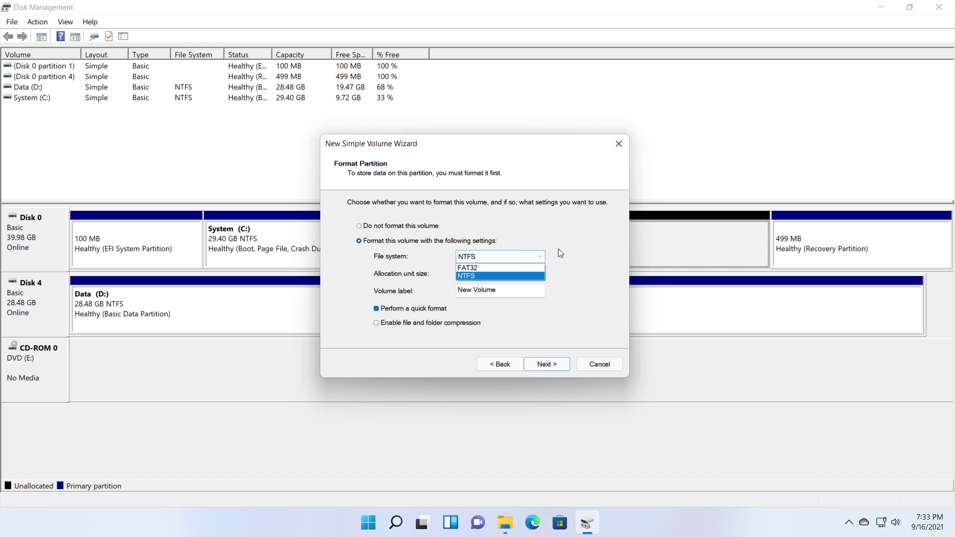
{"action": "left_click", "coordinate": [558, 249]}
{"action": "left_click", "coordinate": [537, 275]}
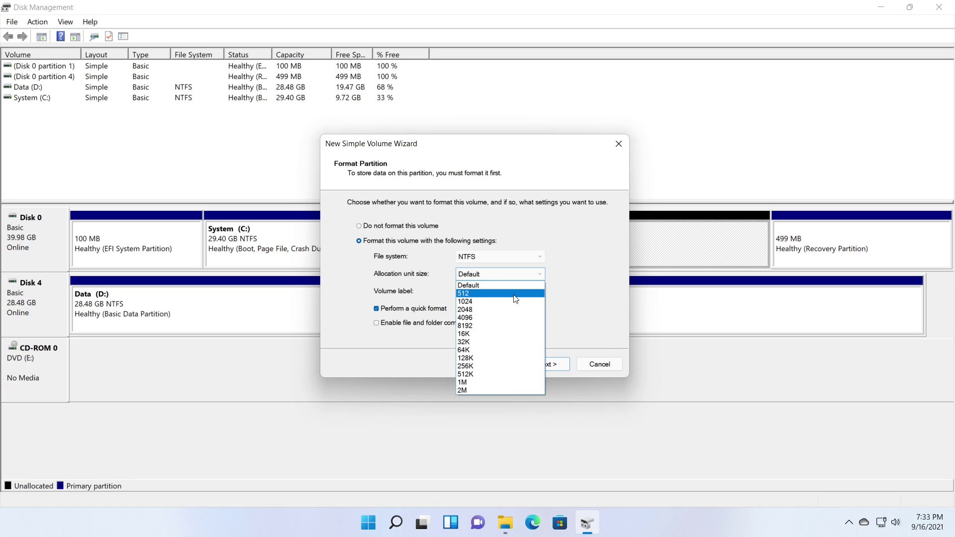
{"action": "left_click", "coordinate": [565, 276]}
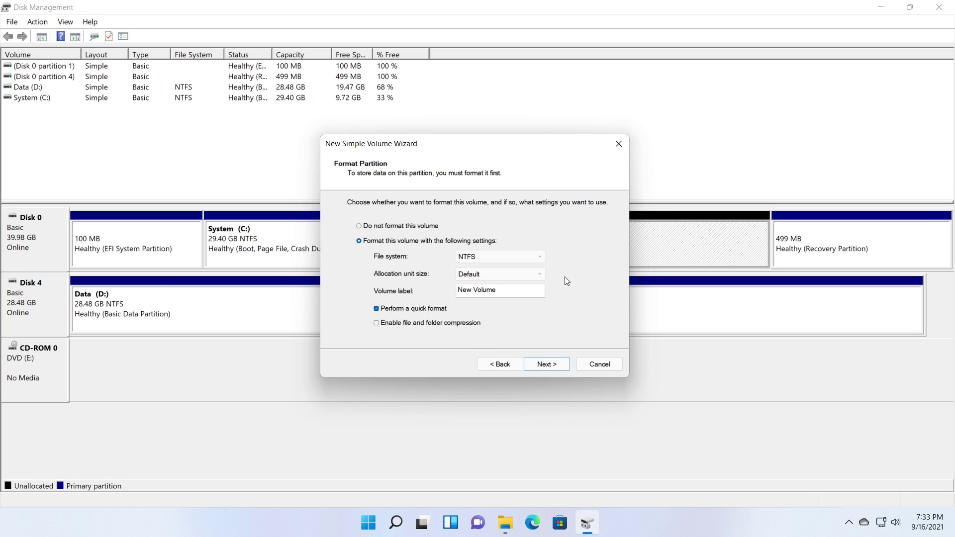
{"action": "left_click", "coordinate": [533, 292]}
{"action": "key", "text": "BackSpace"}
{"action": "key", "text": "BackSpace"}
{"action": "key", "text": "BackSpace"}
{"action": "key", "text": "BackSpace"}
{"action": "key", "text": "BackSpace"}
{"action": "key", "text": "BackSpace"}
{"action": "key", "text": "BackSpace"}
{"action": "key", "text": "BackSpace"}
{"action": "key", "text": "BackSpace"}
{"action": "key", "text": "BackSpace"}
{"action": "type", "text": "Education"}
Step: Finish the wizard to create Education (F:), choosing Take no action in AutoPlay
{"action": "left_click", "coordinate": [564, 366]}
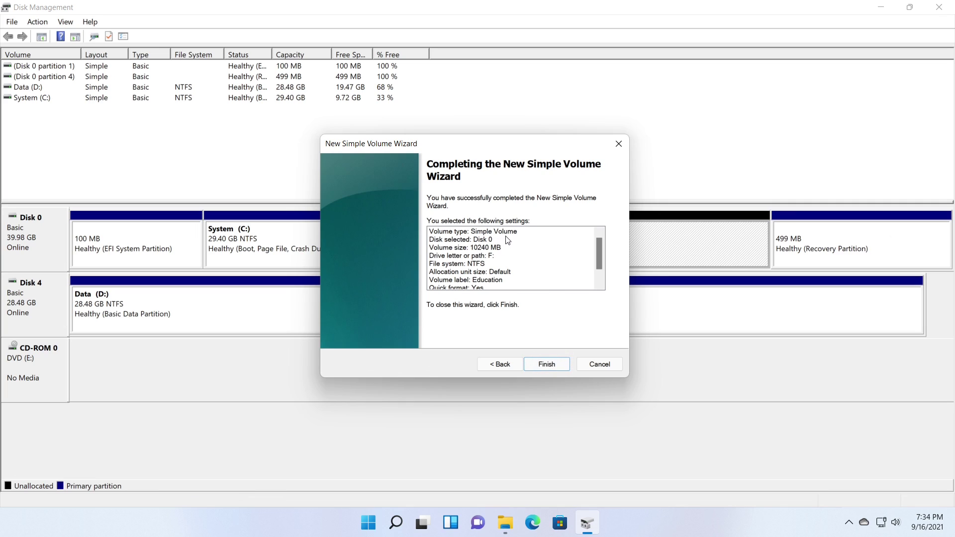
{"action": "left_click_drag", "start_coordinate": [601, 257], "coordinate": [600, 270]}
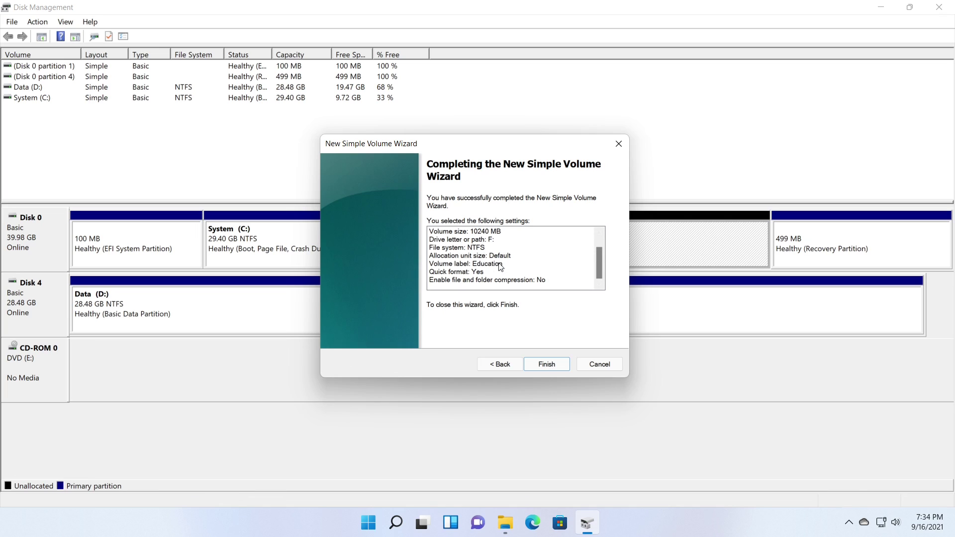
{"action": "left_click", "coordinate": [563, 366]}
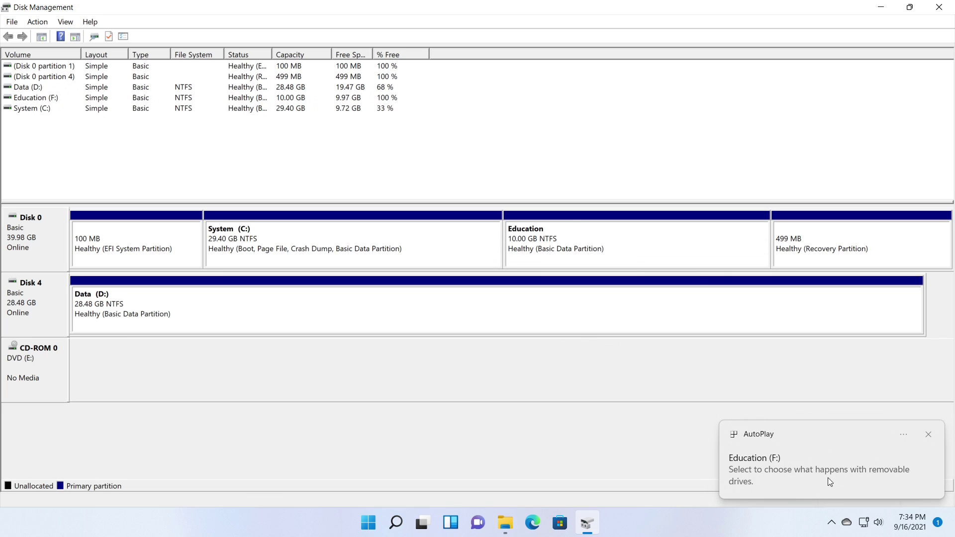
{"action": "left_click", "coordinate": [832, 484]}
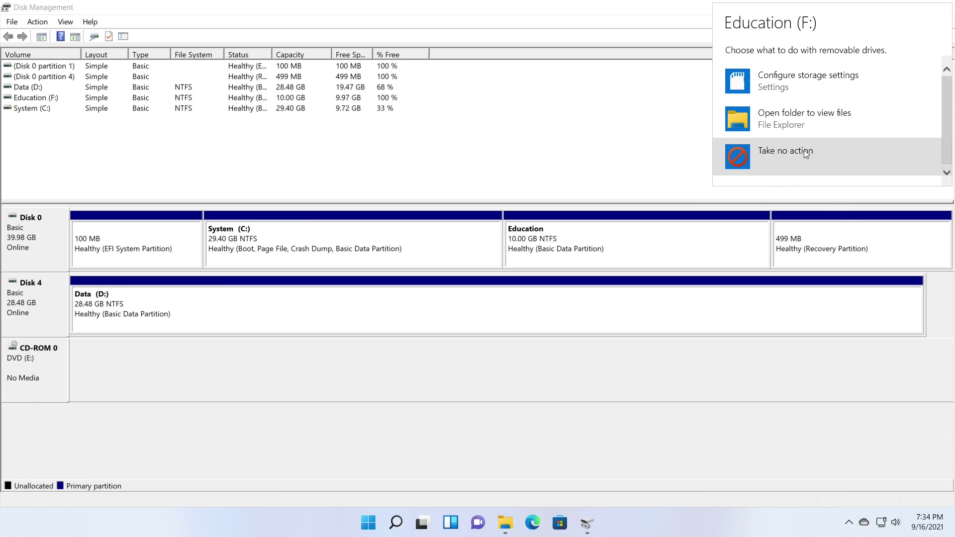
{"action": "left_click", "coordinate": [632, 249]}
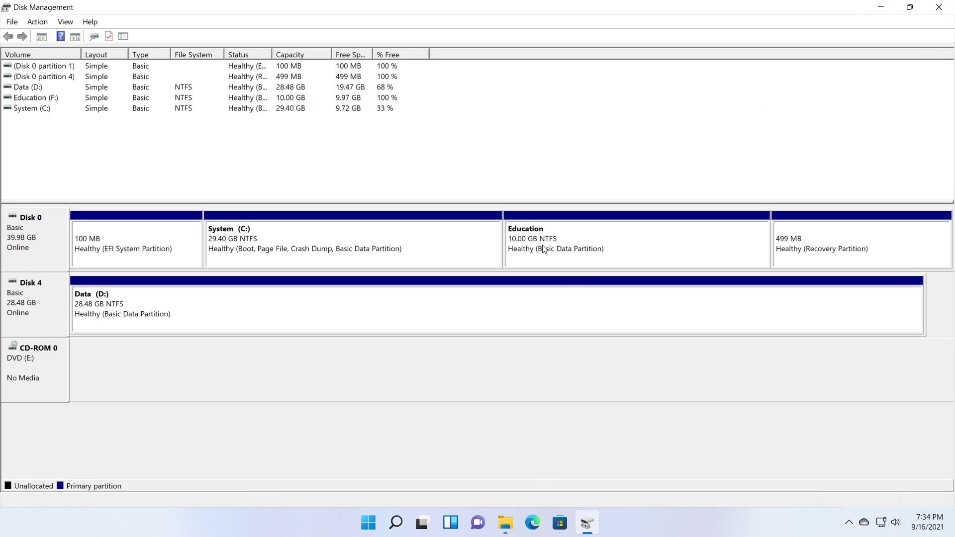
{"action": "left_click", "coordinate": [644, 249]}
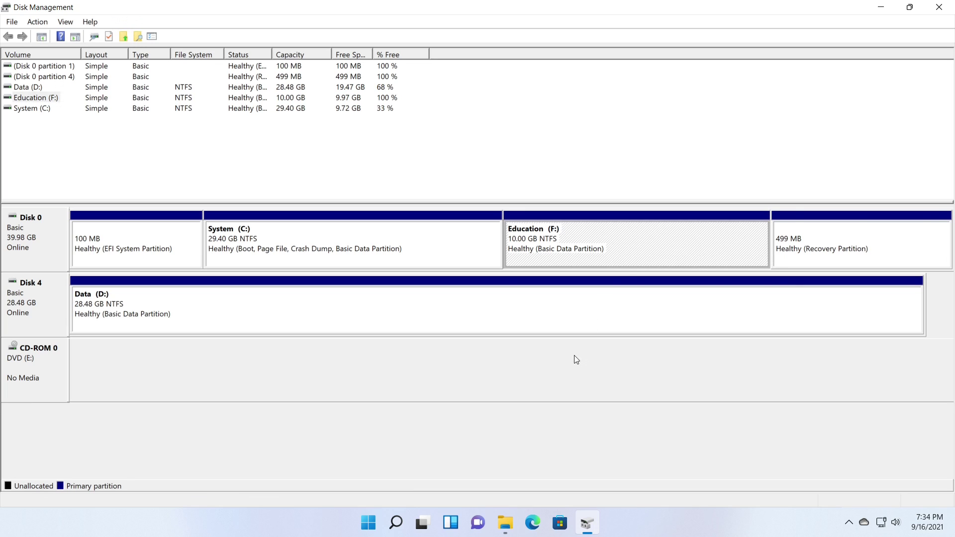
Step: Compare Education (F:) and System (C:) in This PC, then return to Disk Management
{"action": "left_click", "coordinate": [505, 523]}
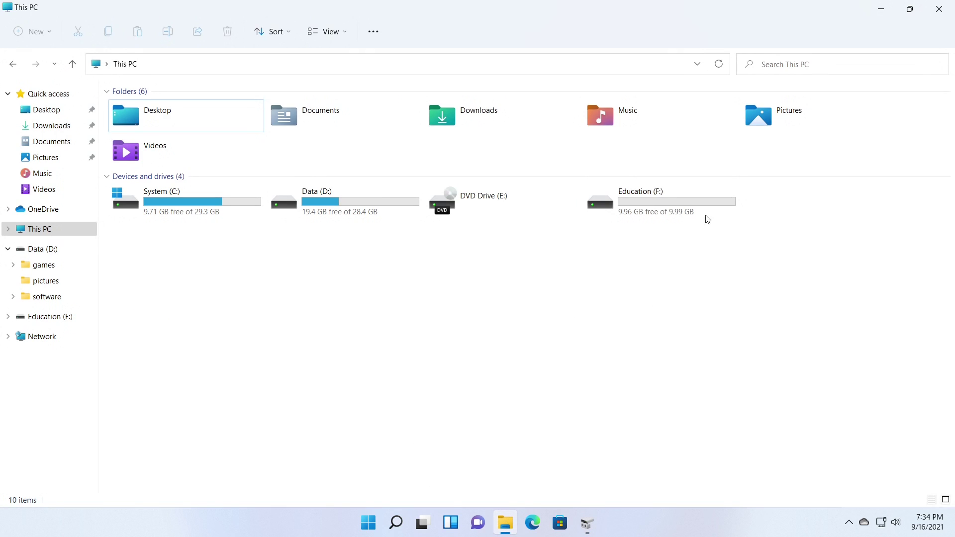
{"action": "left_click", "coordinate": [721, 215]}
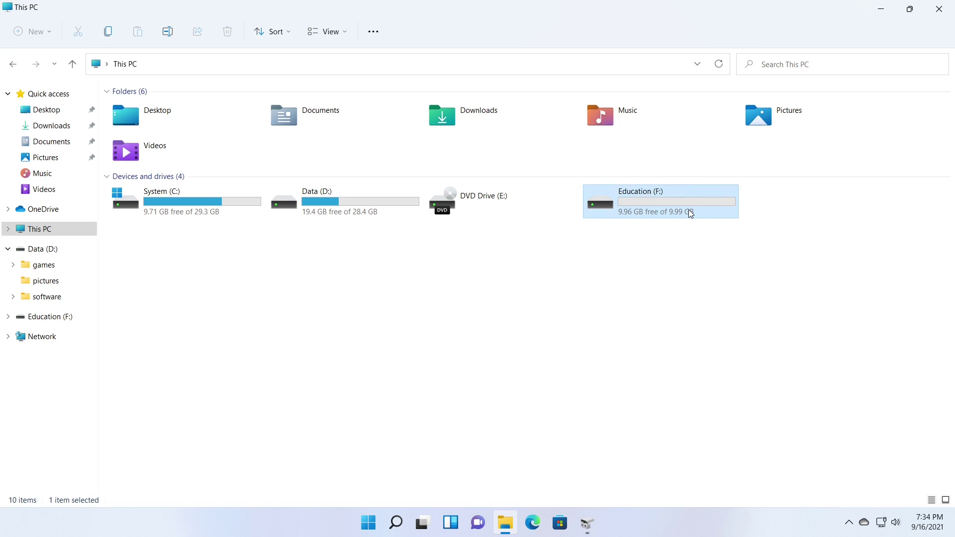
{"action": "left_click", "coordinate": [242, 207]}
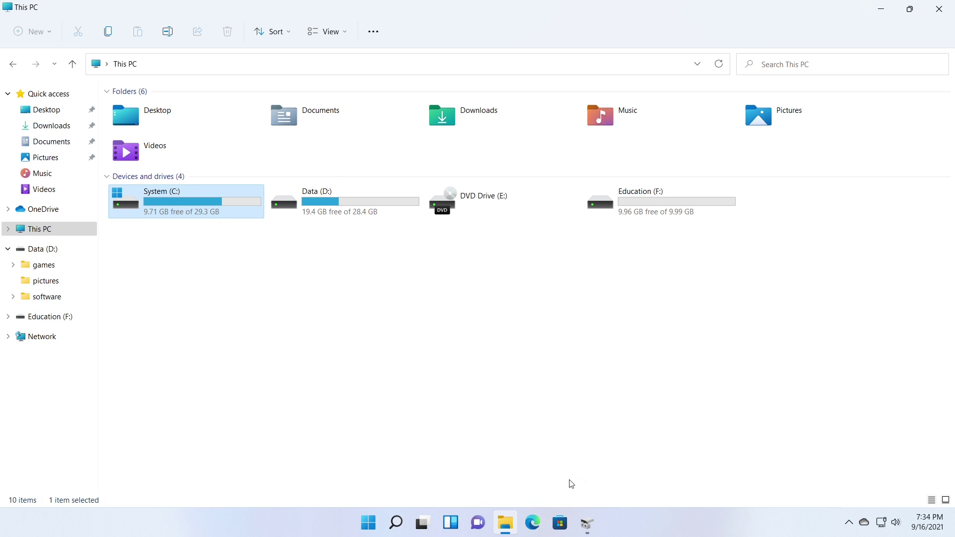
{"action": "key", "text": "Right"}
{"action": "left_click", "coordinate": [587, 523]}
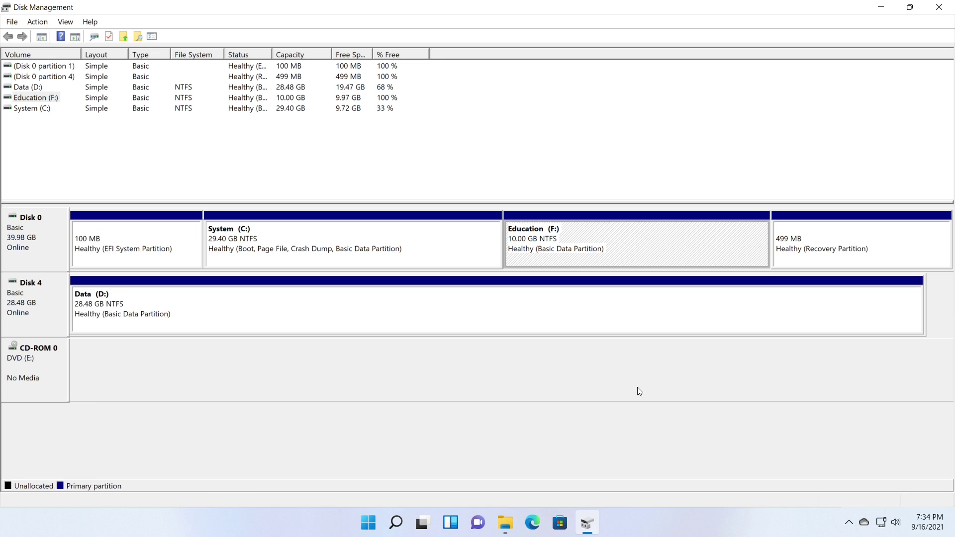
Step: Shrink Data (D:) by 10240 MB to 18.48 GB, freeing 10.00 GB on Disk 4
{"action": "left_click", "coordinate": [551, 323]}
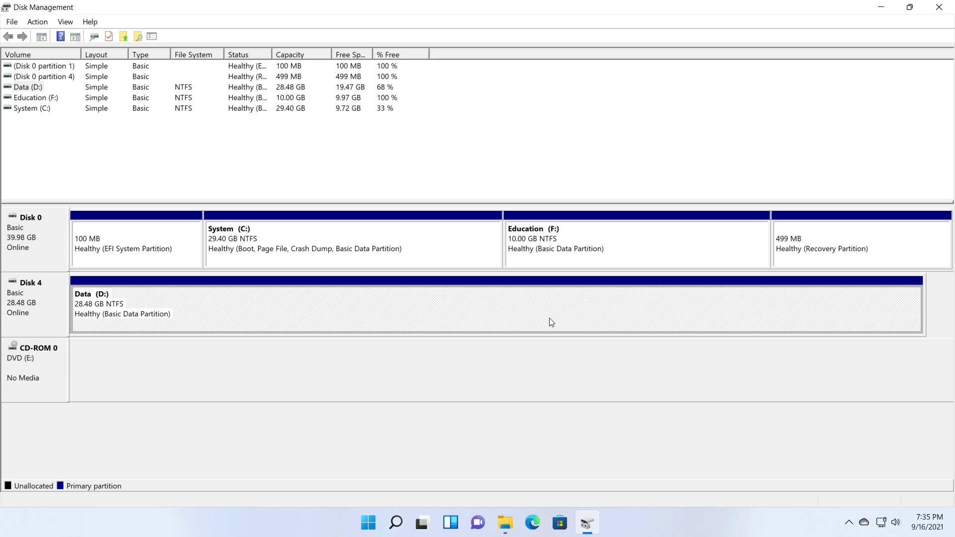
{"action": "right_click", "coordinate": [550, 322]}
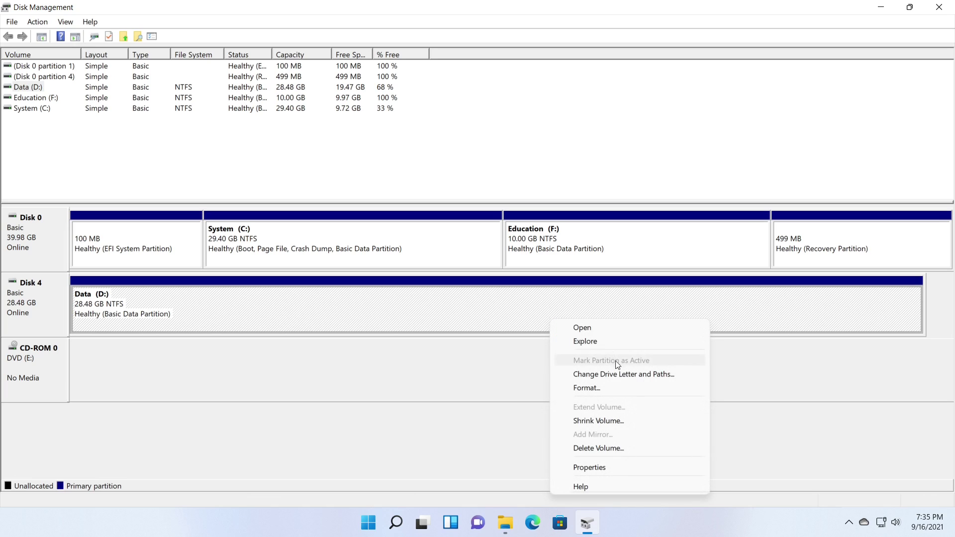
{"action": "left_click", "coordinate": [646, 423]}
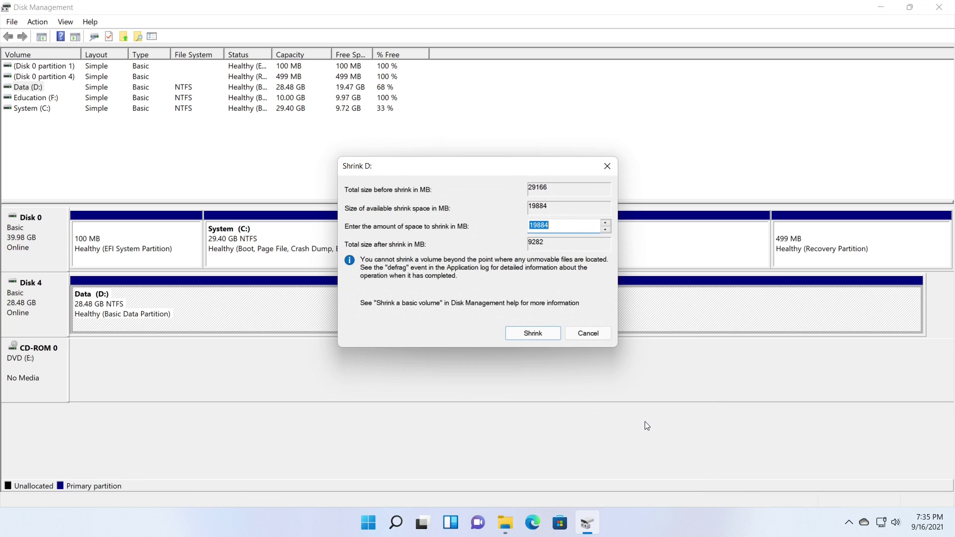
{"action": "type", "text": "10240"}
{"action": "left_click", "coordinate": [553, 333]}
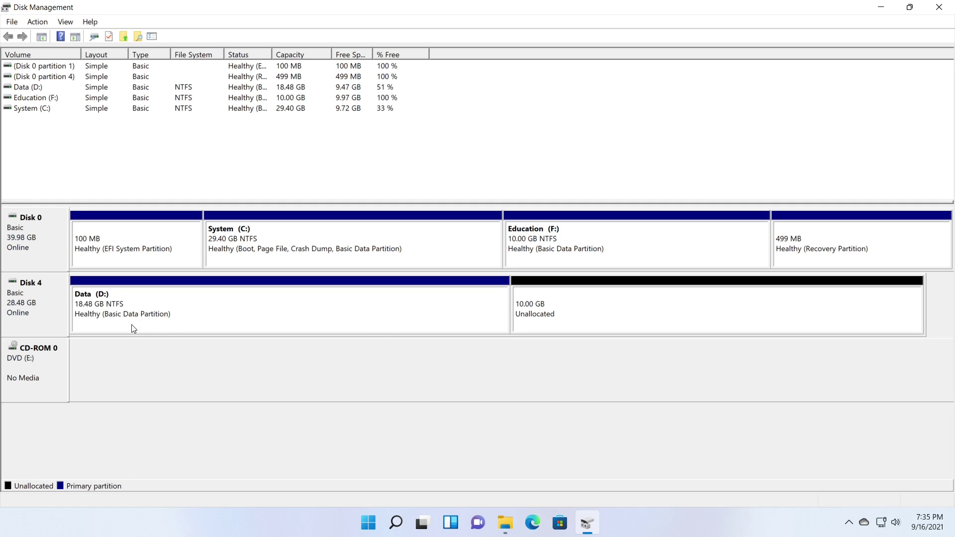
{"action": "left_click", "coordinate": [115, 316]}
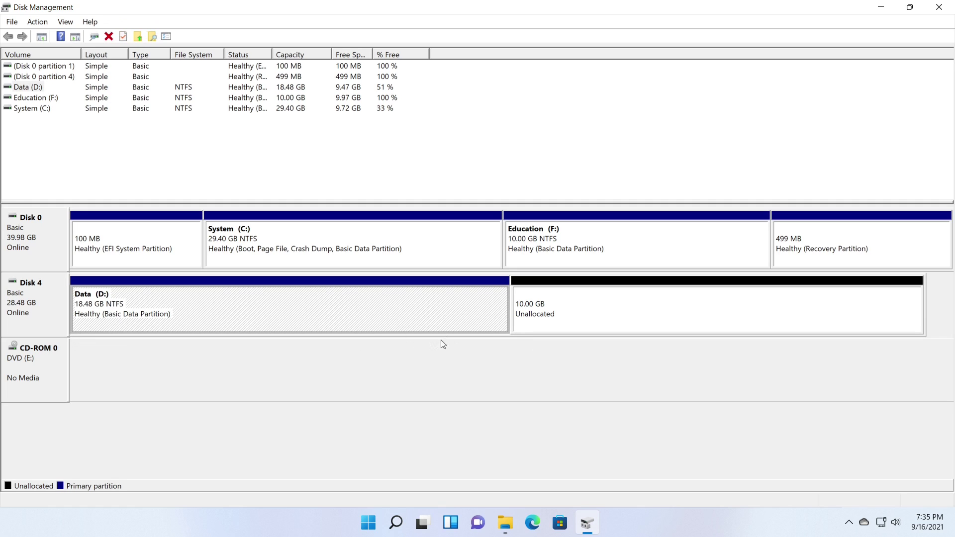
{"action": "left_click", "coordinate": [628, 316]}
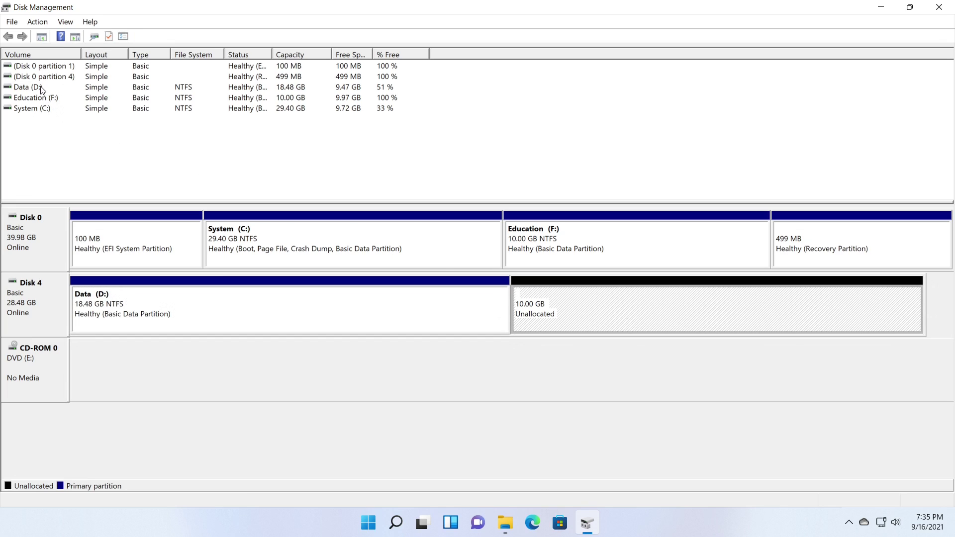
{"action": "left_click", "coordinate": [509, 521]}
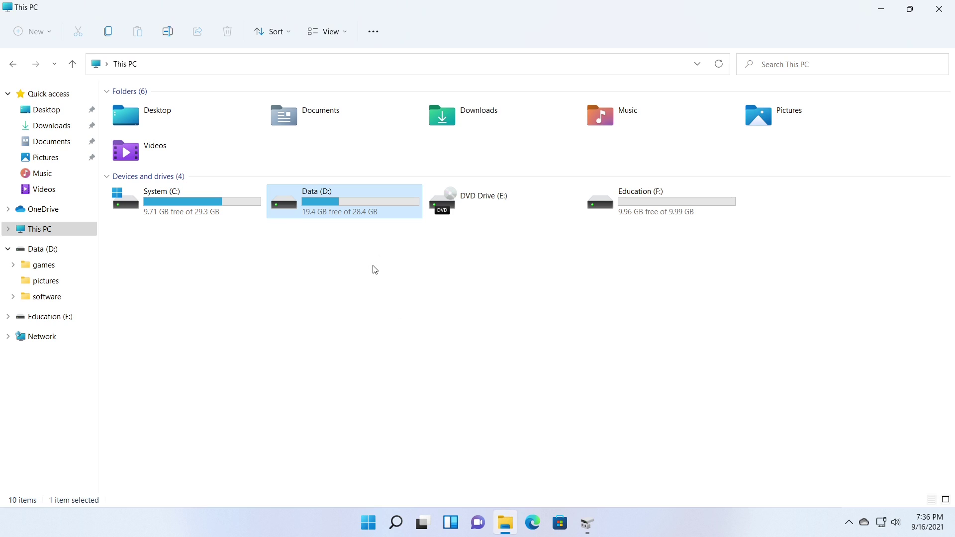
{"action": "left_click", "coordinate": [432, 344]}
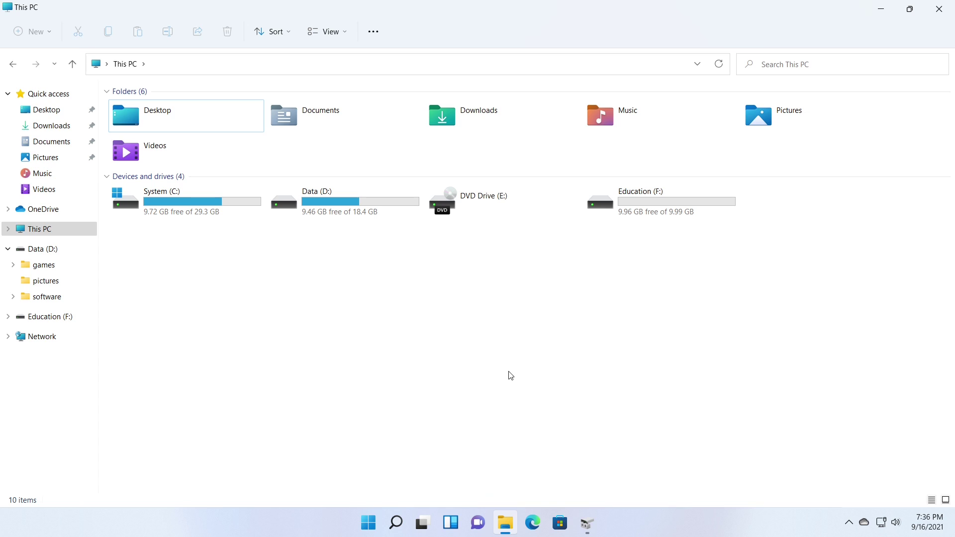
{"action": "left_click", "coordinate": [585, 529]}
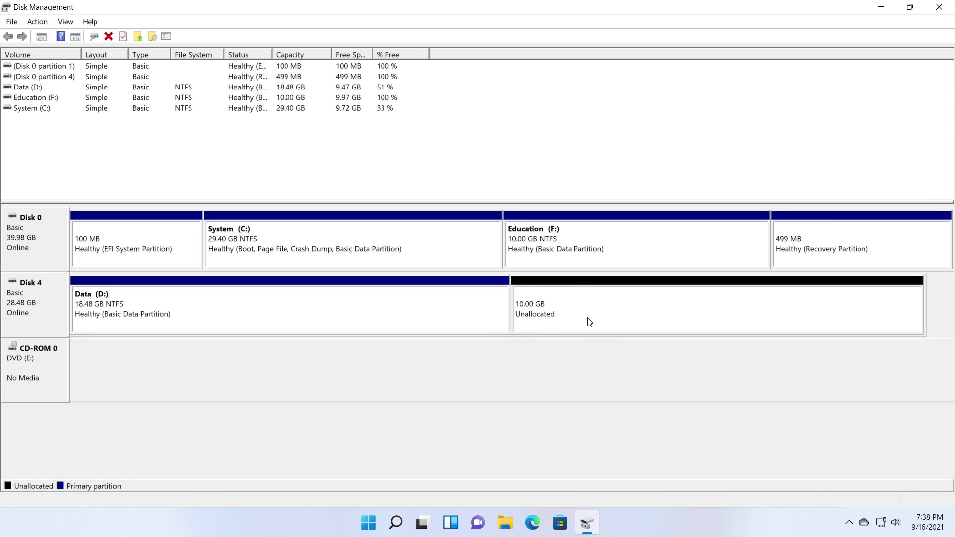
Step: Start a new simple volume on Disk 4's unallocated space with a size of 5000 MB
{"action": "right_click", "coordinate": [588, 321]}
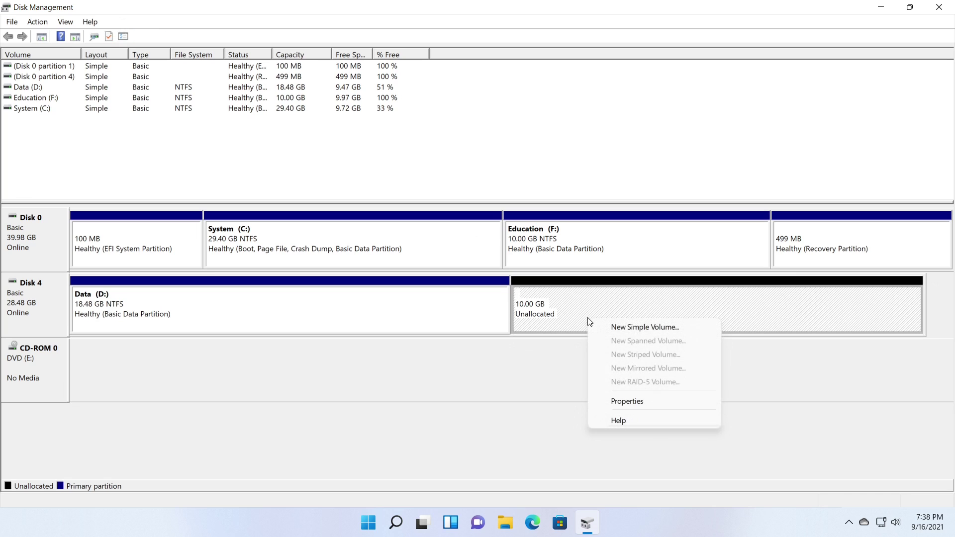
{"action": "left_click", "coordinate": [607, 327]}
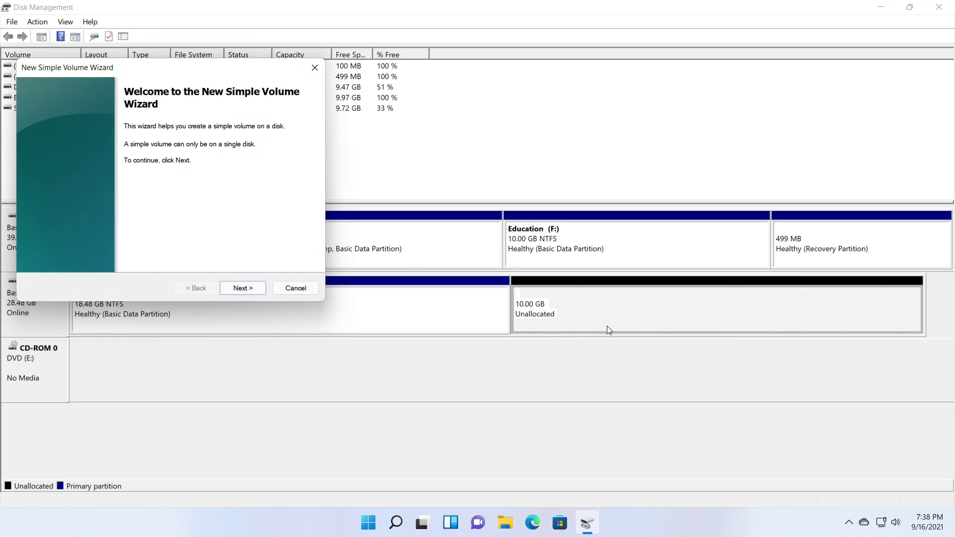
{"action": "left_click_drag", "start_coordinate": [215, 76], "coordinate": [529, 163]}
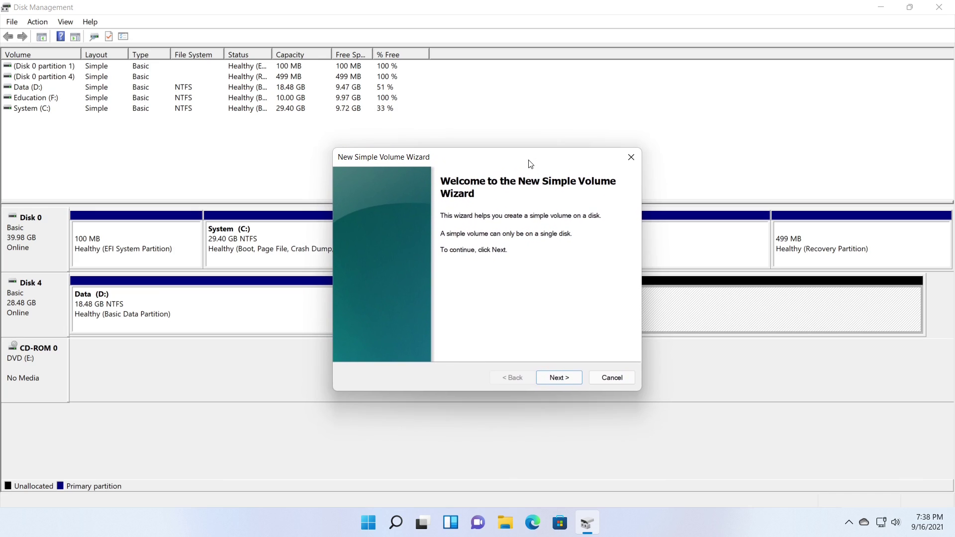
{"action": "left_click", "coordinate": [577, 380]}
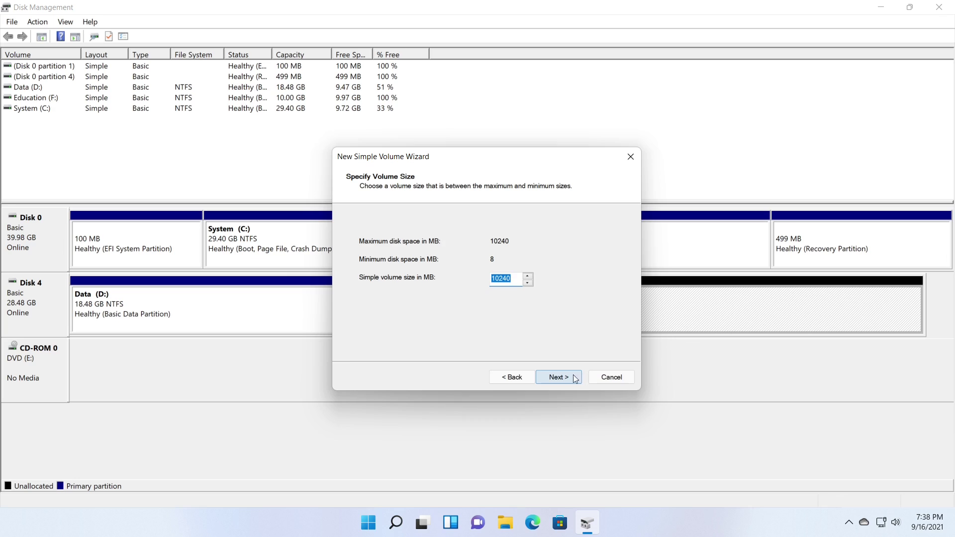
{"action": "type", "text": "5000"}
{"action": "left_click", "coordinate": [574, 378]}
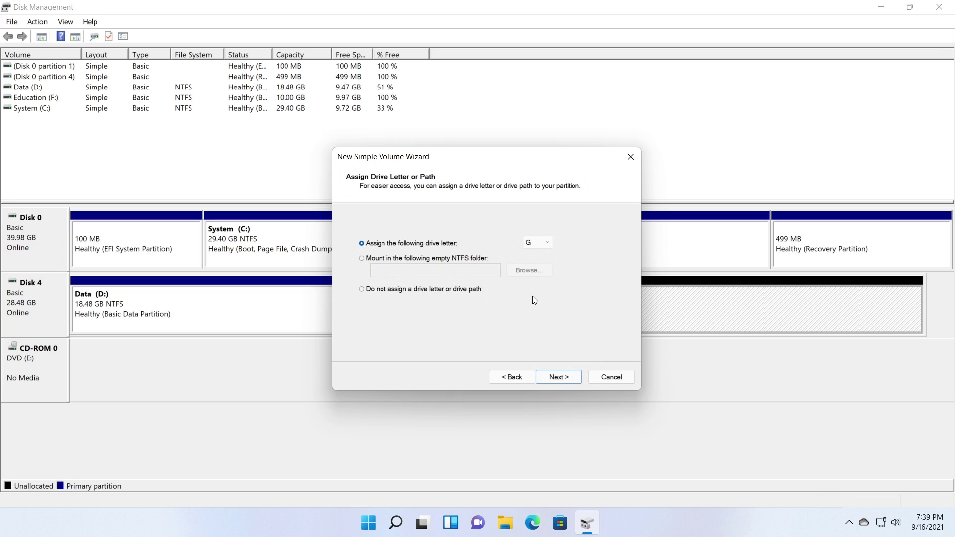
Step: Choose mounting in an empty NTFS folder and browse to the user's Desktop under C:\Users
{"action": "left_click", "coordinate": [470, 259]}
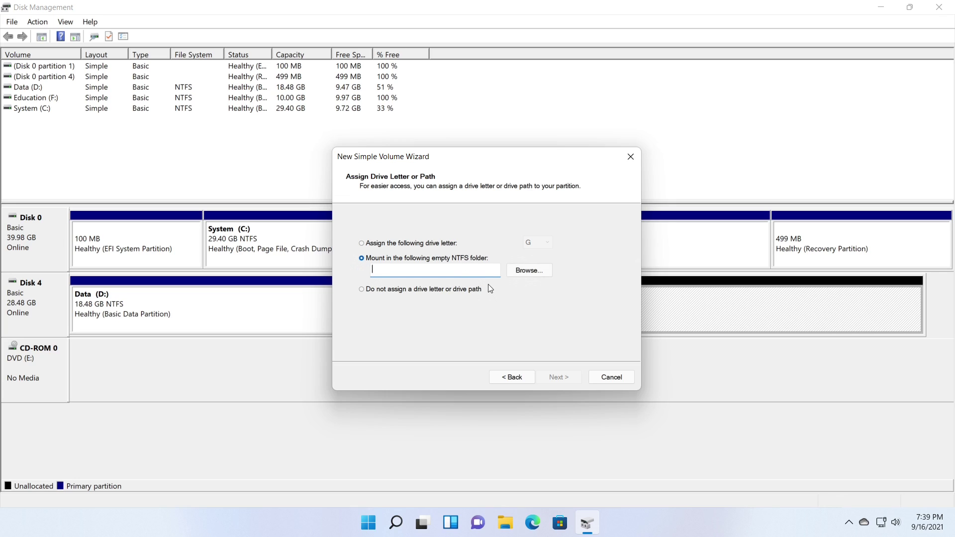
{"action": "left_click", "coordinate": [544, 272]}
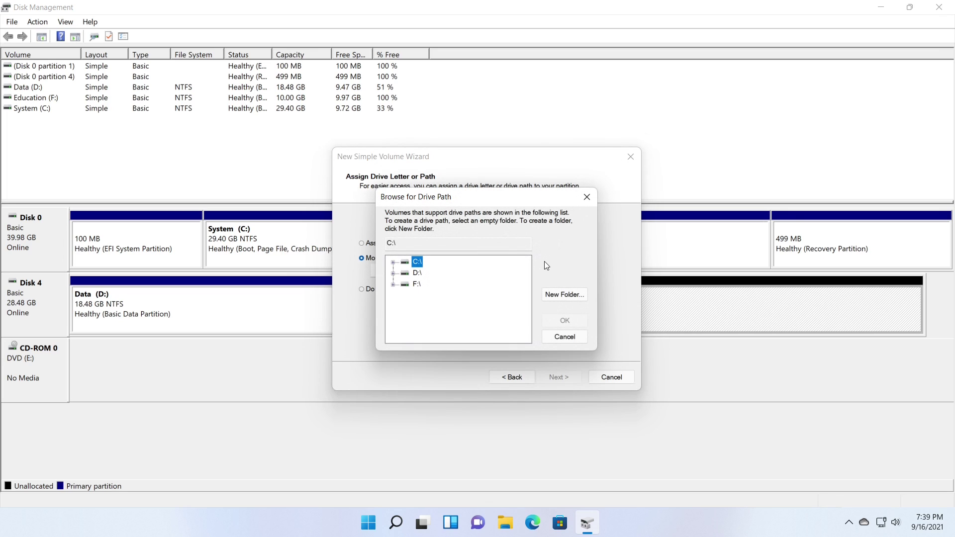
{"action": "double_click", "coordinate": [415, 262]}
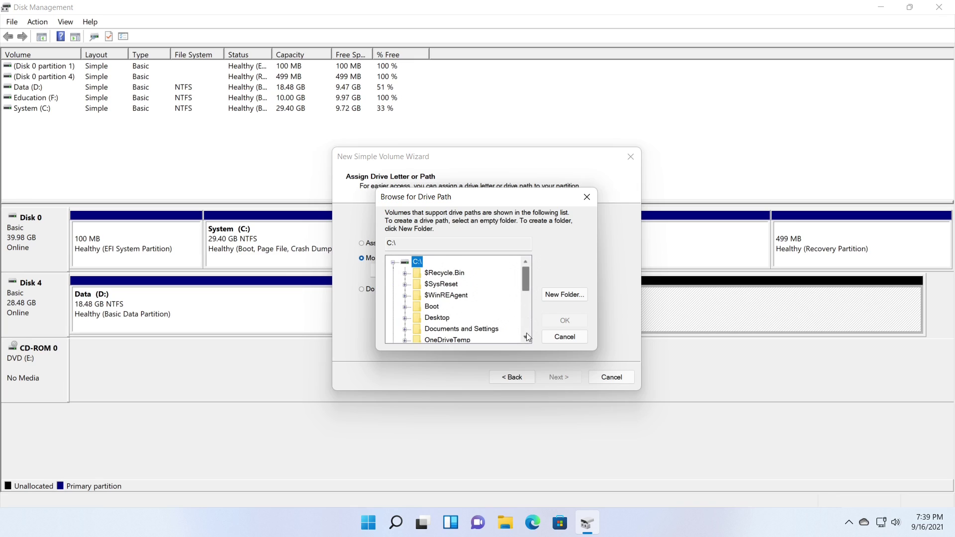
{"action": "left_click_drag", "start_coordinate": [526, 285], "coordinate": [523, 318]}
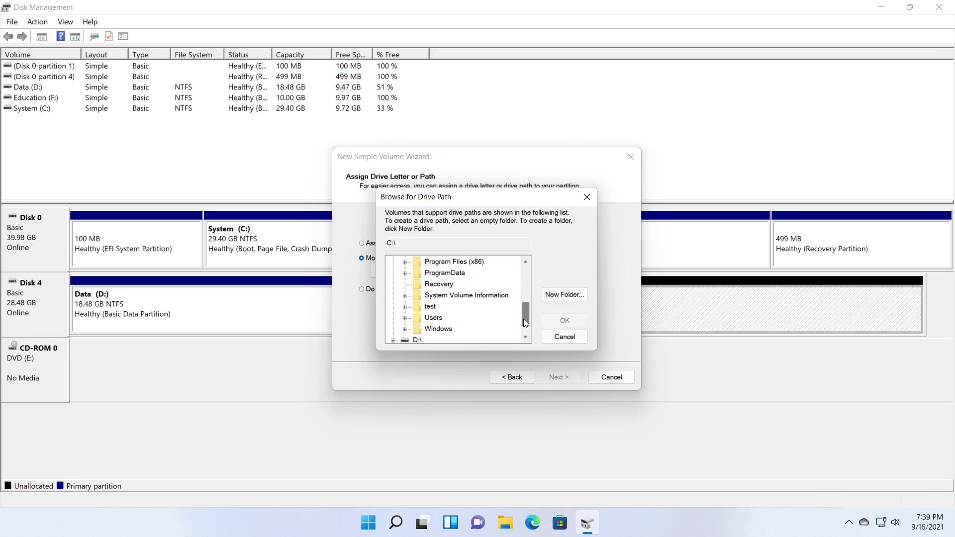
{"action": "double_click", "coordinate": [440, 317]}
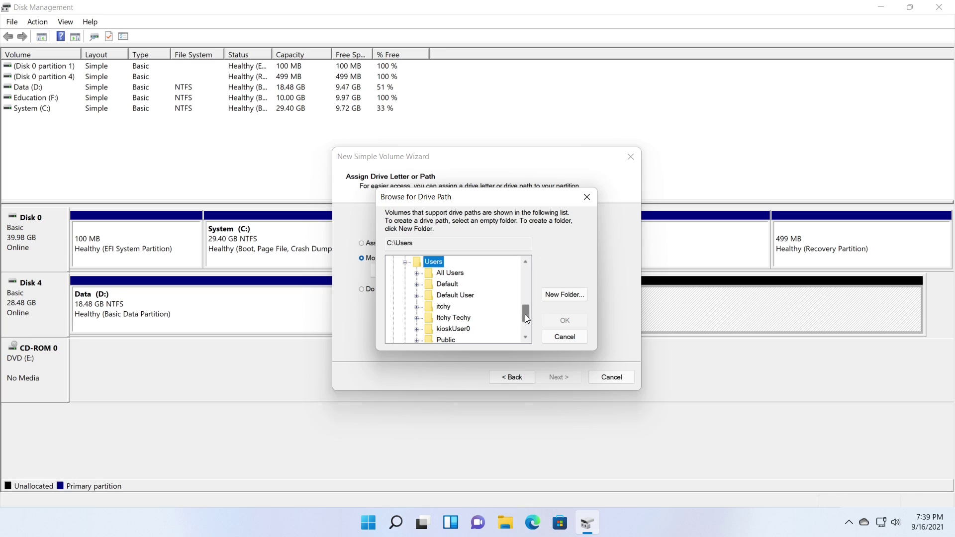
{"action": "left_click_drag", "start_coordinate": [525, 314], "coordinate": [524, 319]}
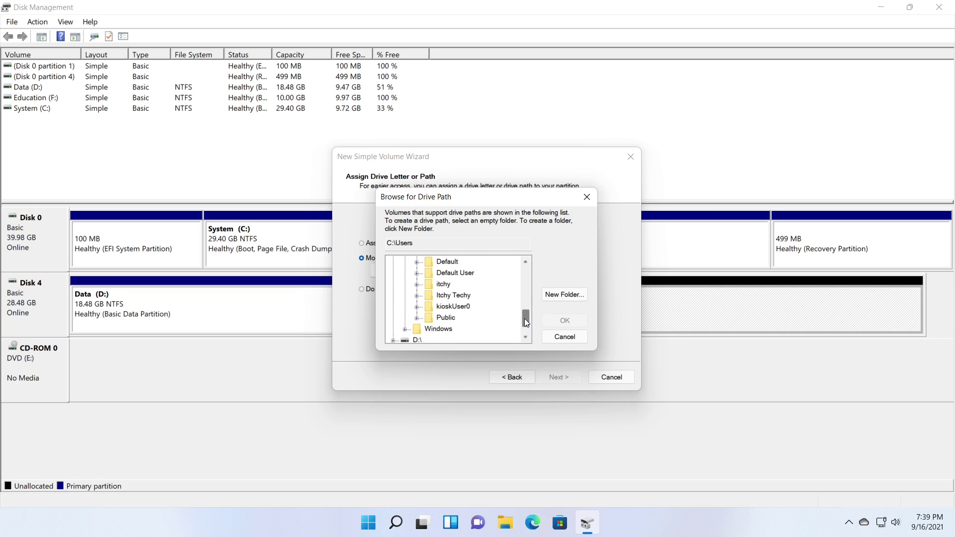
{"action": "double_click", "coordinate": [453, 295]}
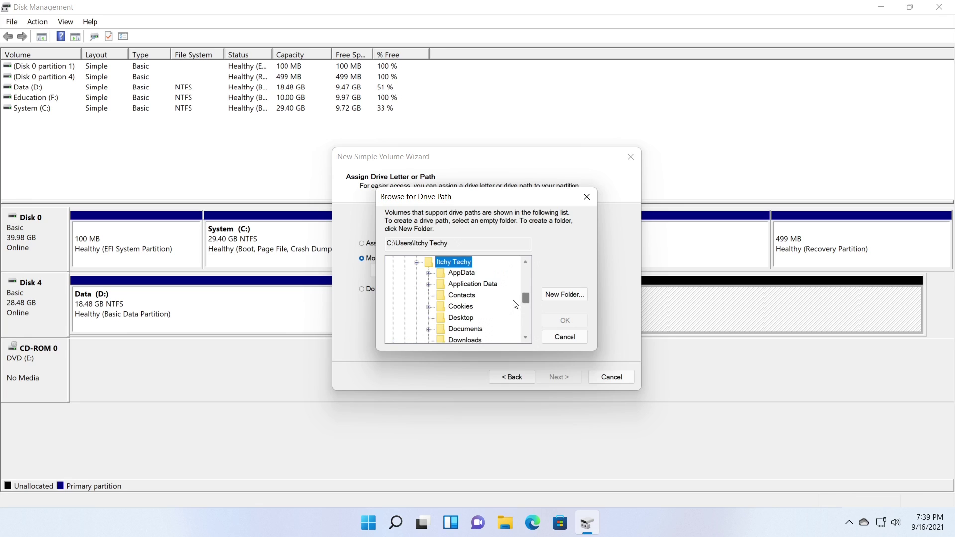
{"action": "left_click", "coordinate": [466, 322]}
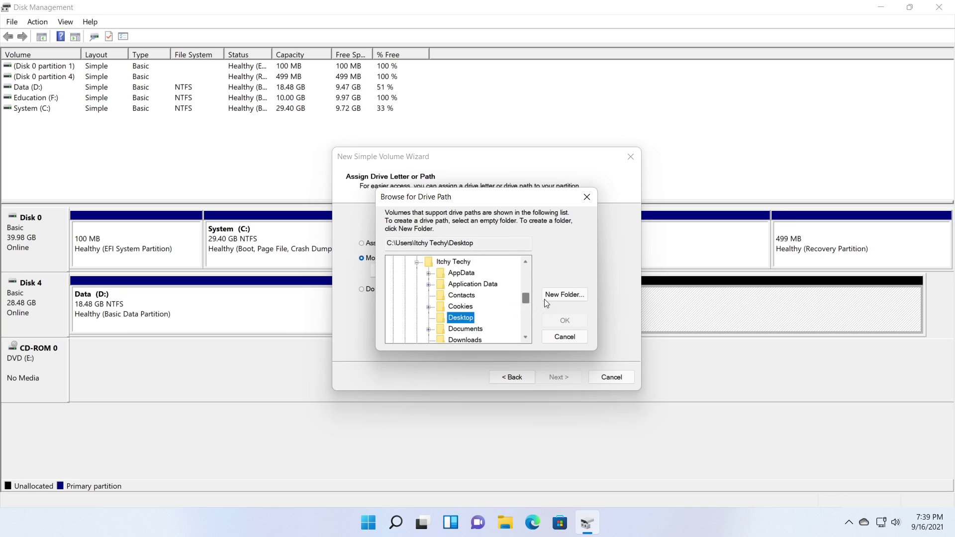
Step: Create a new Desktop folder named Software and confirm it as the mount path
{"action": "left_click", "coordinate": [557, 293]}
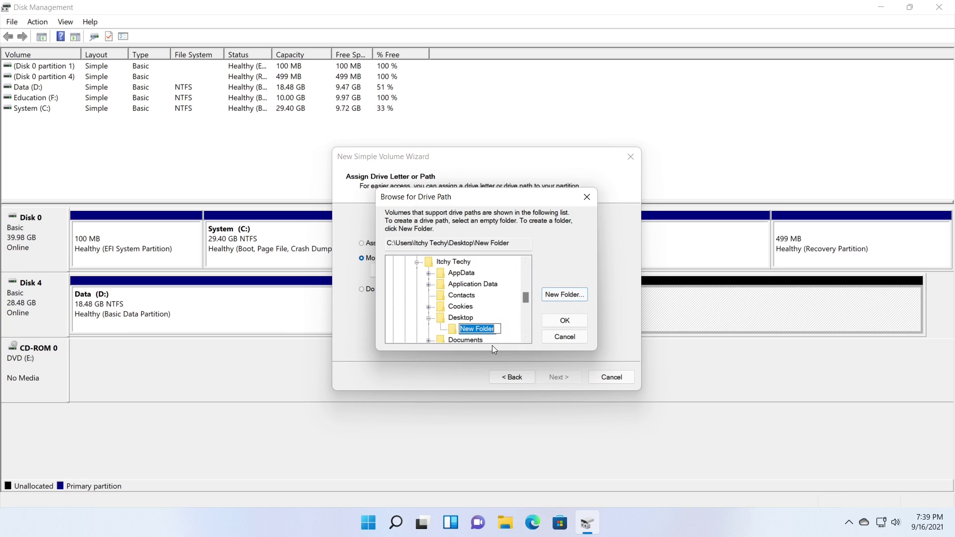
{"action": "type", "text": "Software"}
{"action": "key", "text": "Return"}
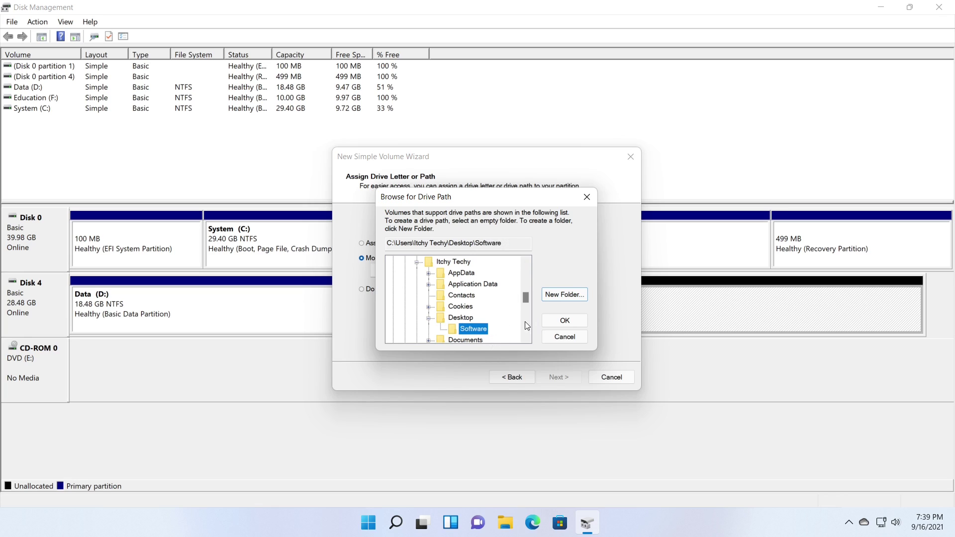
{"action": "left_click", "coordinate": [554, 322]}
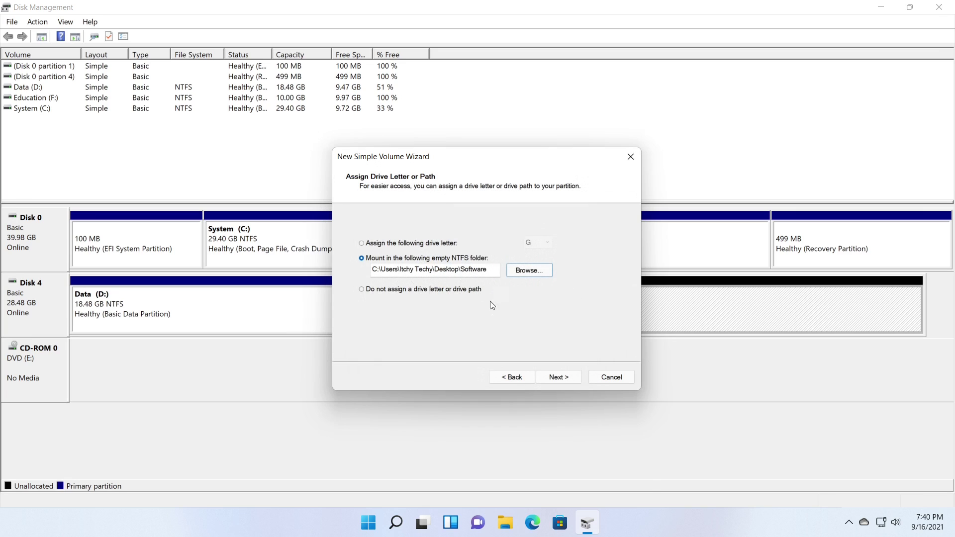
Step: Label the new volume Software and finish the wizard, creating a 4.88 GB NTFS volume
{"action": "left_click", "coordinate": [576, 381]}
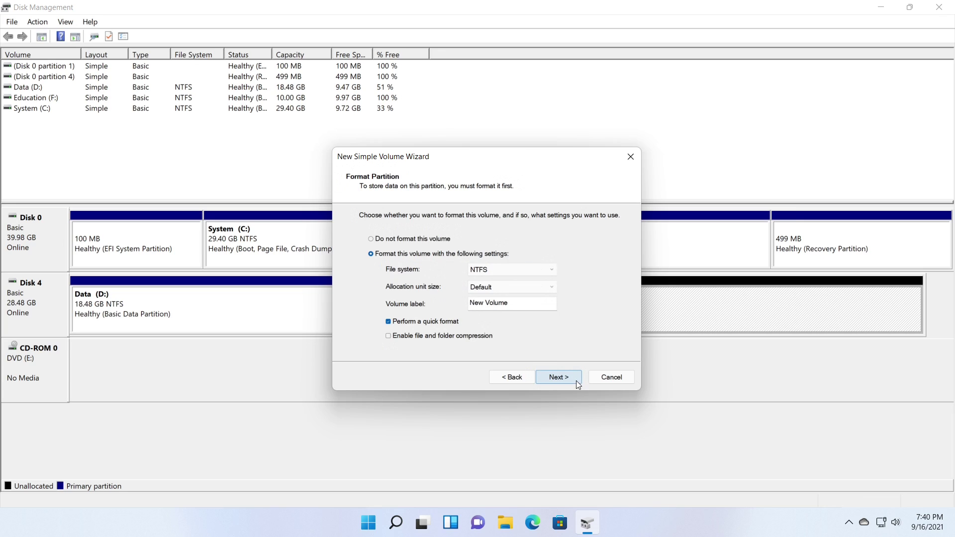
{"action": "left_click", "coordinate": [500, 303]}
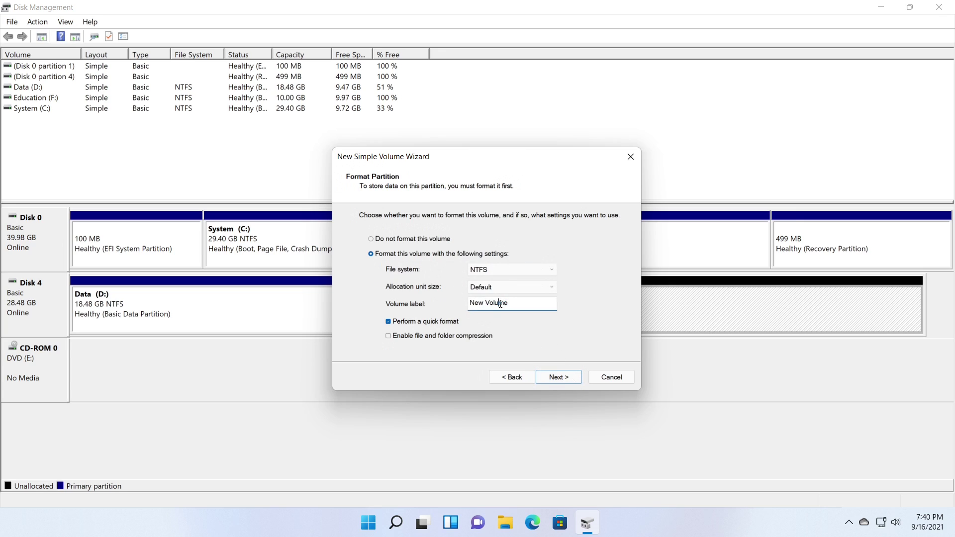
{"action": "double_click", "coordinate": [500, 303]}
{"action": "key", "text": "ctrl+a"}
{"action": "type", "text": "Software"}
{"action": "left_click", "coordinate": [576, 383]}
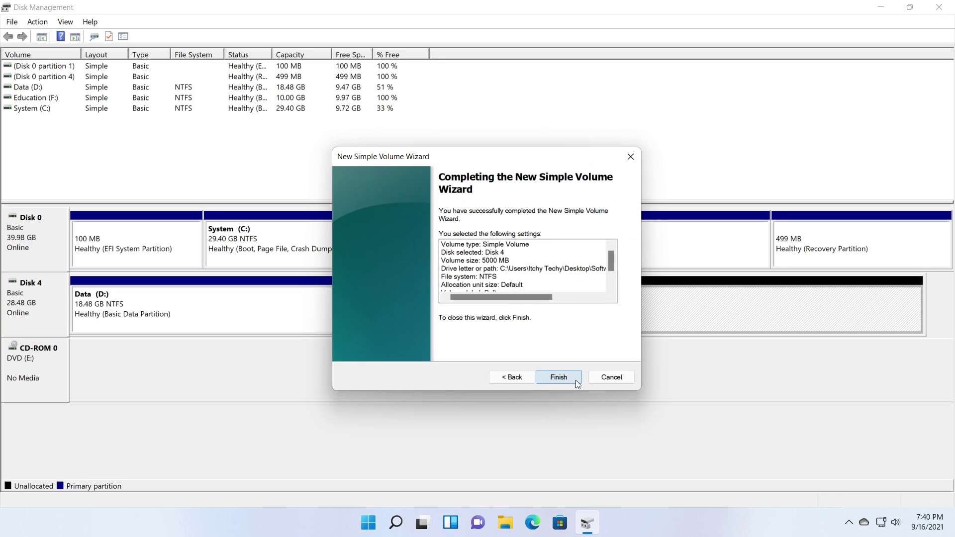
{"action": "left_click", "coordinate": [575, 382]}
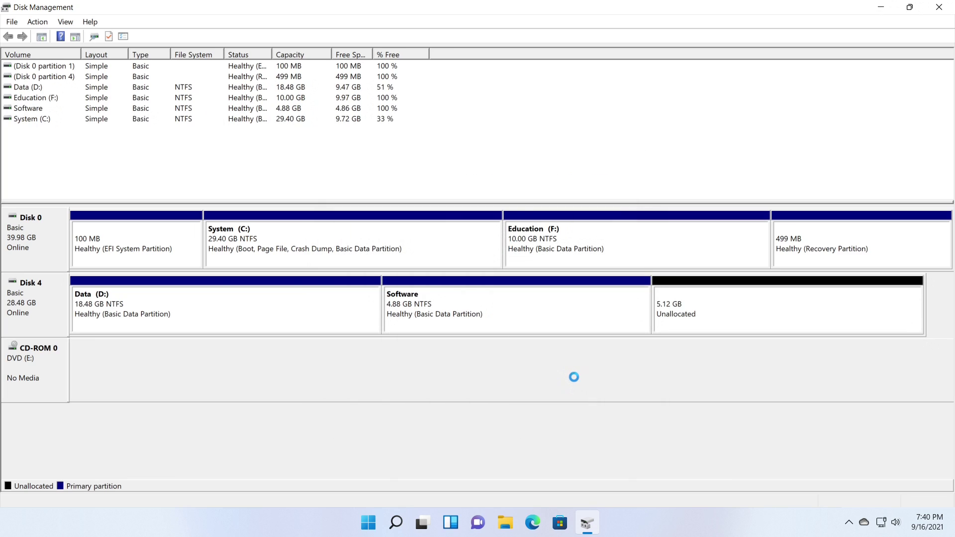
{"action": "left_click", "coordinate": [446, 322]}
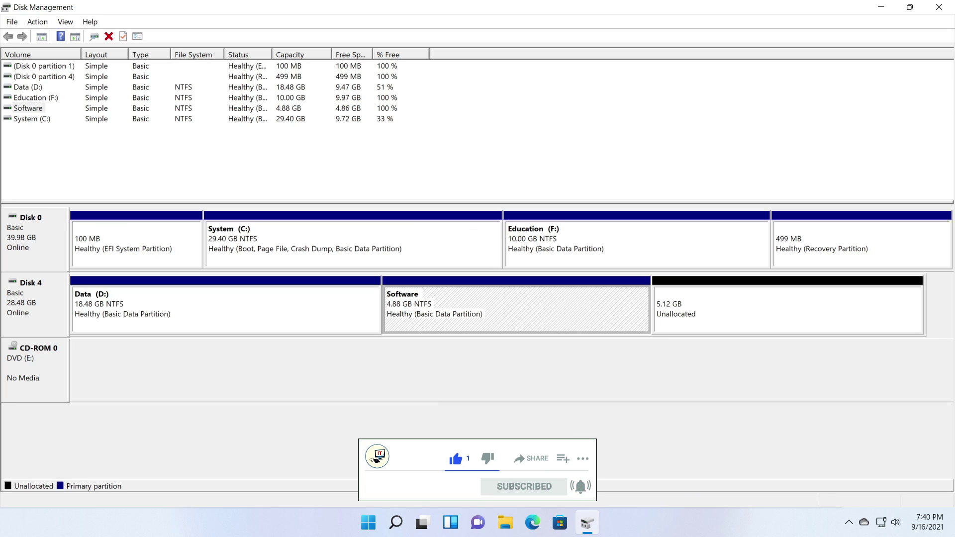
Step: Check This PC's drives in File Explorer, then minimize Explorer and Disk Management
{"action": "left_click", "coordinate": [507, 528]}
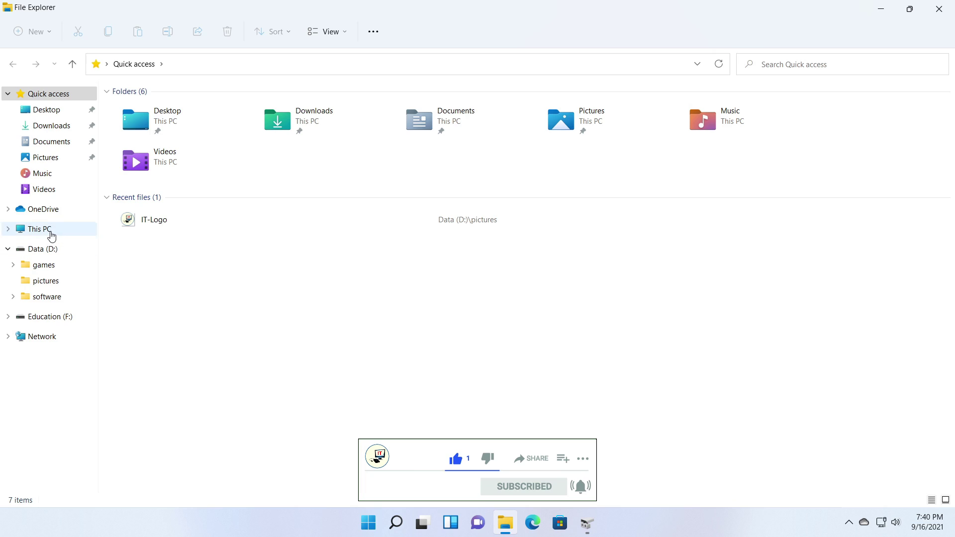
{"action": "left_click", "coordinate": [52, 235]}
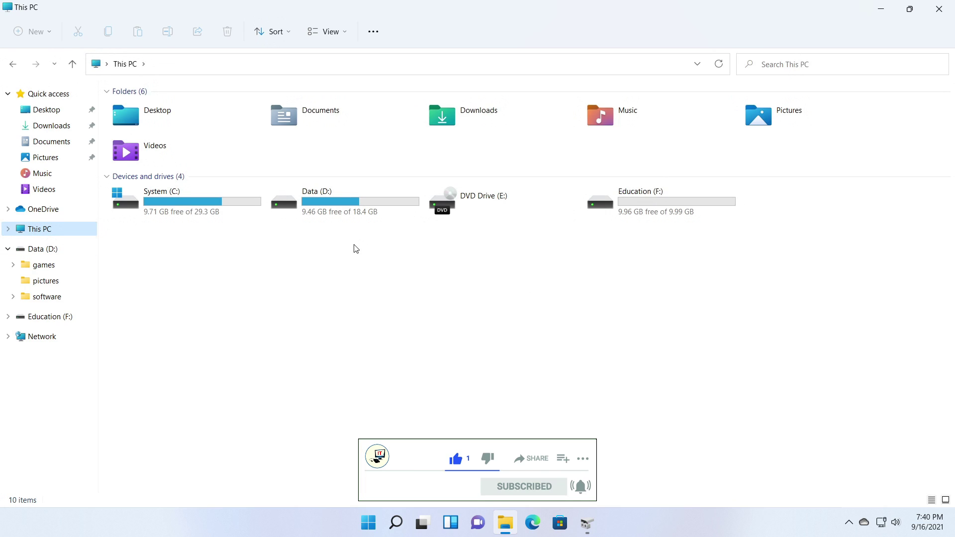
{"action": "left_click", "coordinate": [382, 275]}
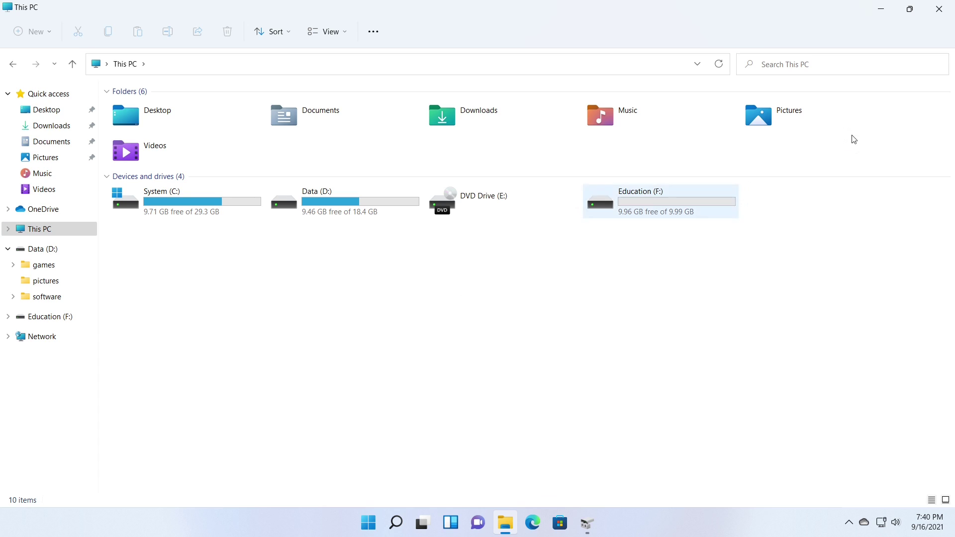
{"action": "left_click", "coordinate": [882, 11]}
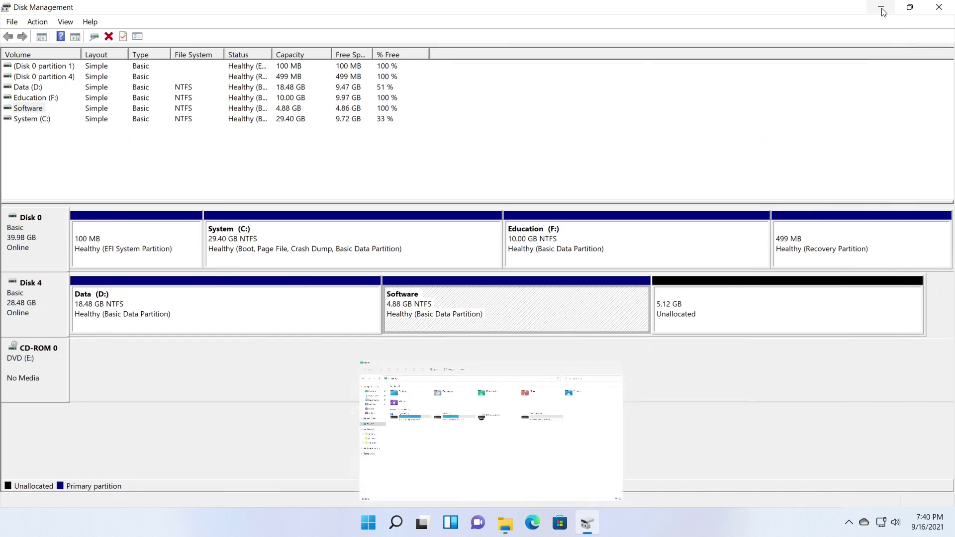
{"action": "left_click", "coordinate": [882, 9]}
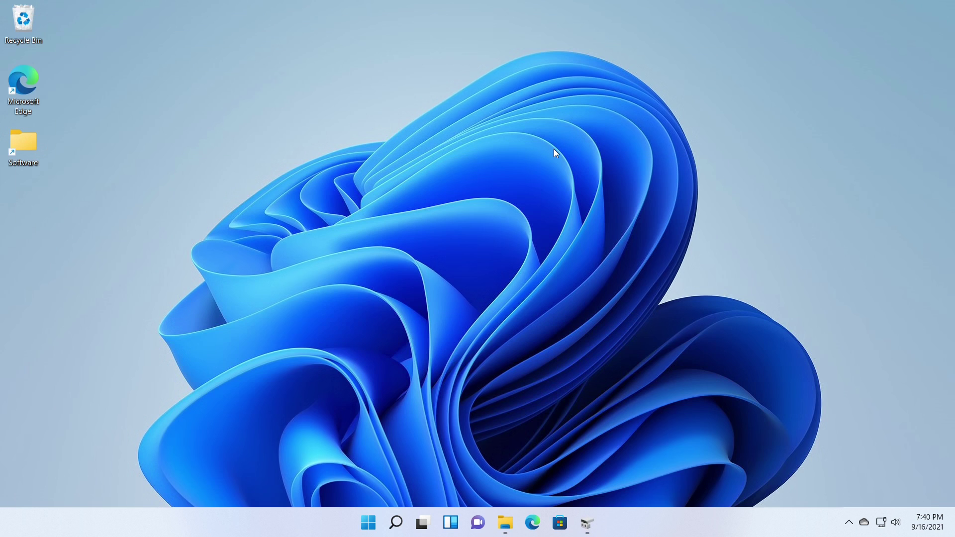
Step: Open the empty Software desktop folder, revisit This PC, and close File Explorer
{"action": "double_click", "coordinate": [29, 142]}
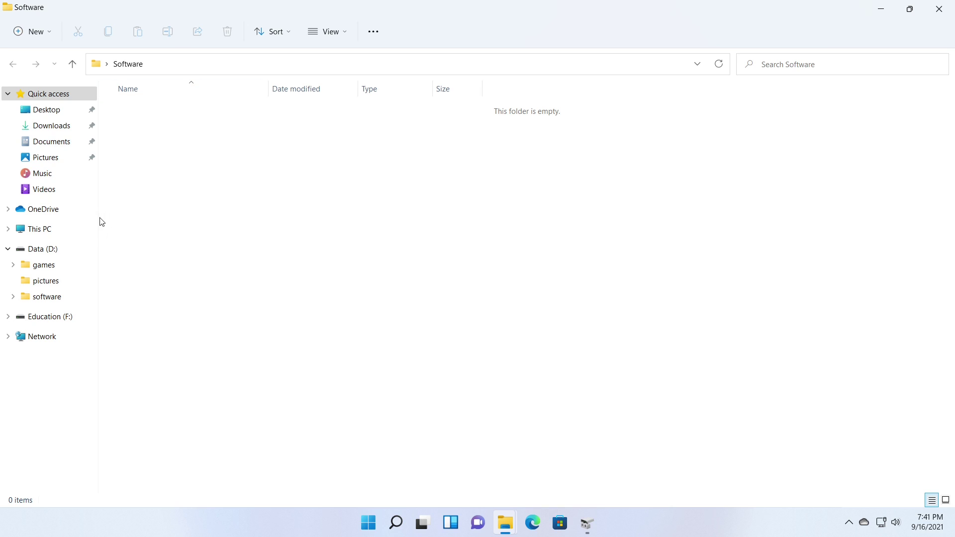
{"action": "left_click", "coordinate": [51, 233]}
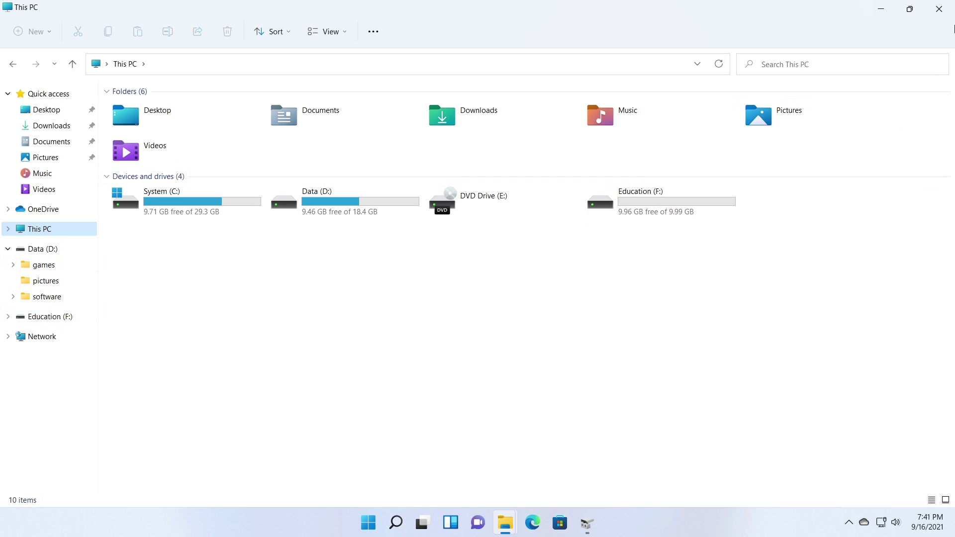
{"action": "left_click", "coordinate": [941, 13]}
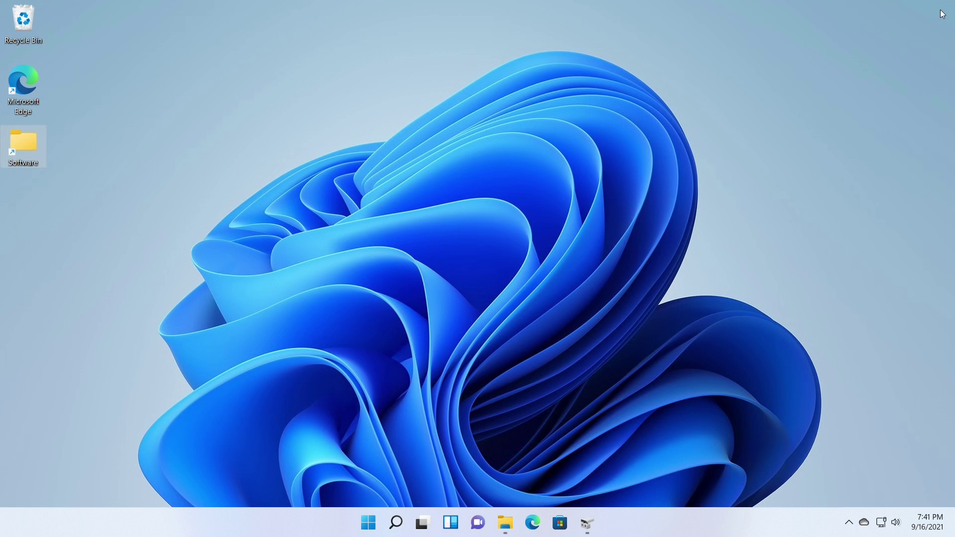
Step: Verify in its Properties that the Software folder is a mounted 4.88 GB NTFS volume, then close both dialogs
{"action": "right_click", "coordinate": [35, 148]}
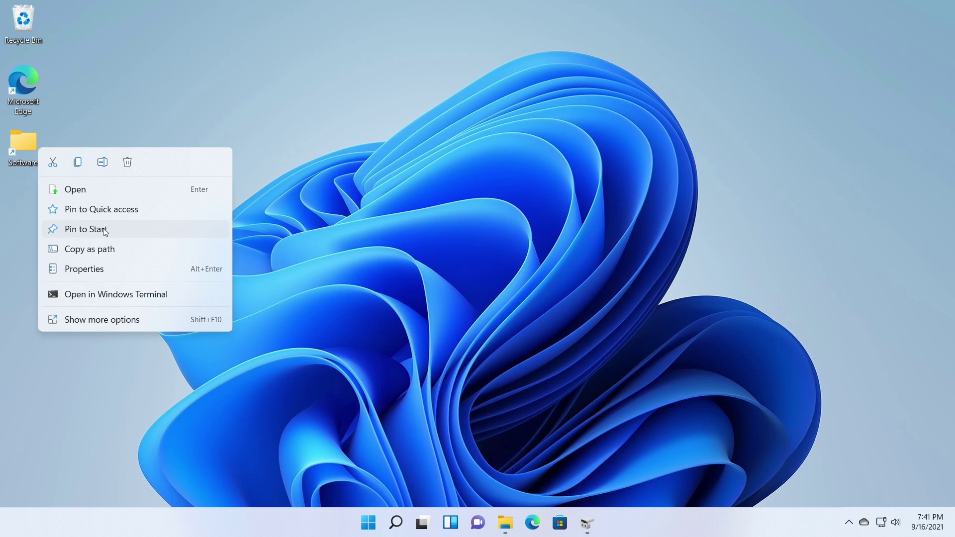
{"action": "left_click", "coordinate": [109, 271]}
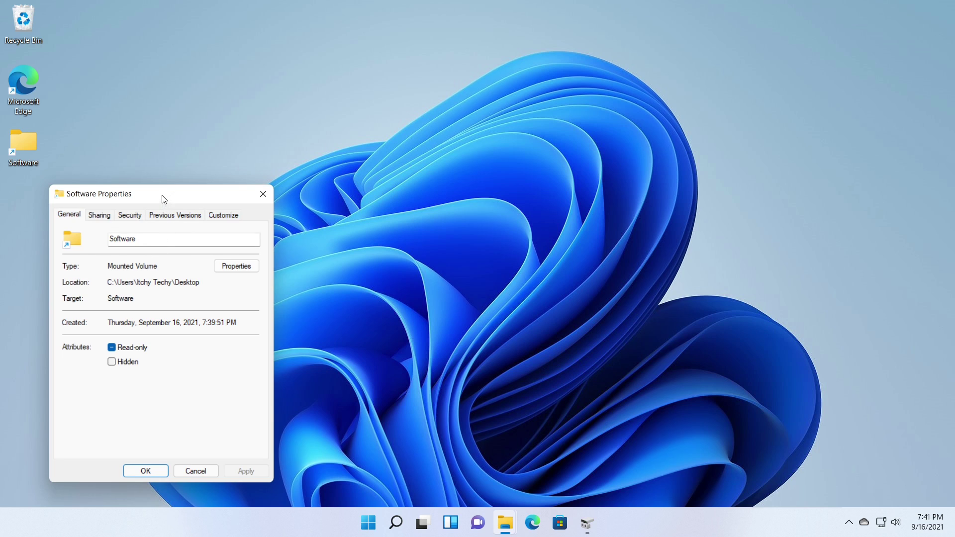
{"action": "left_click_drag", "start_coordinate": [164, 198], "coordinate": [468, 112]}
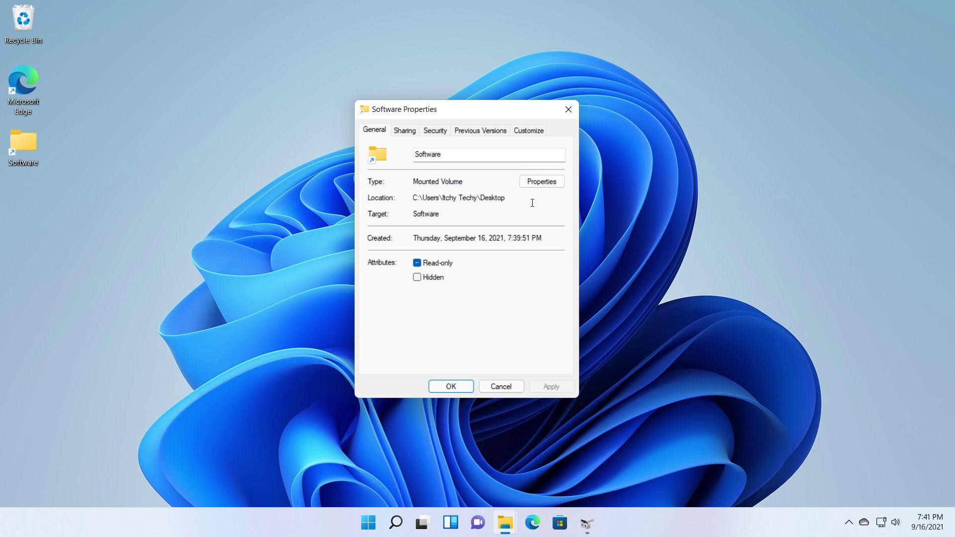
{"action": "left_click", "coordinate": [556, 182]}
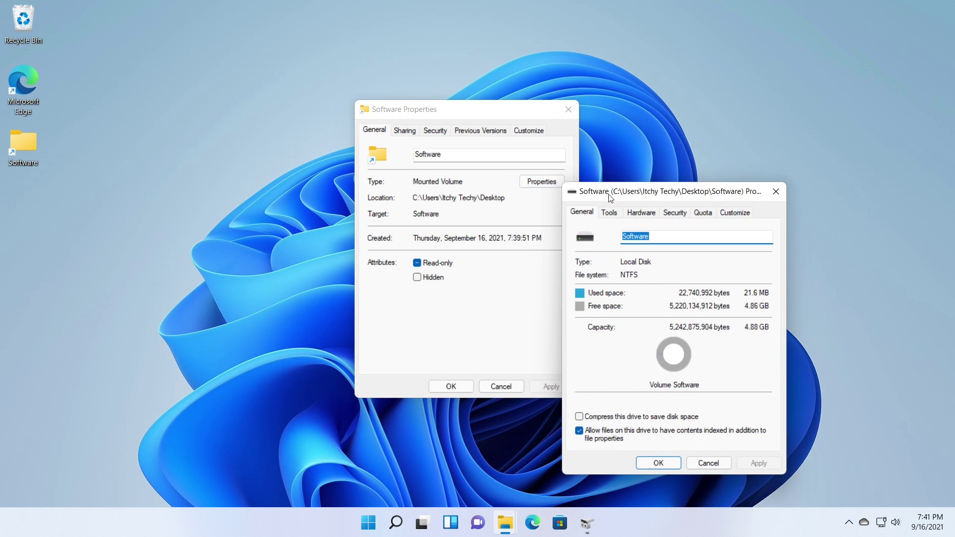
{"action": "left_click", "coordinate": [779, 193]}
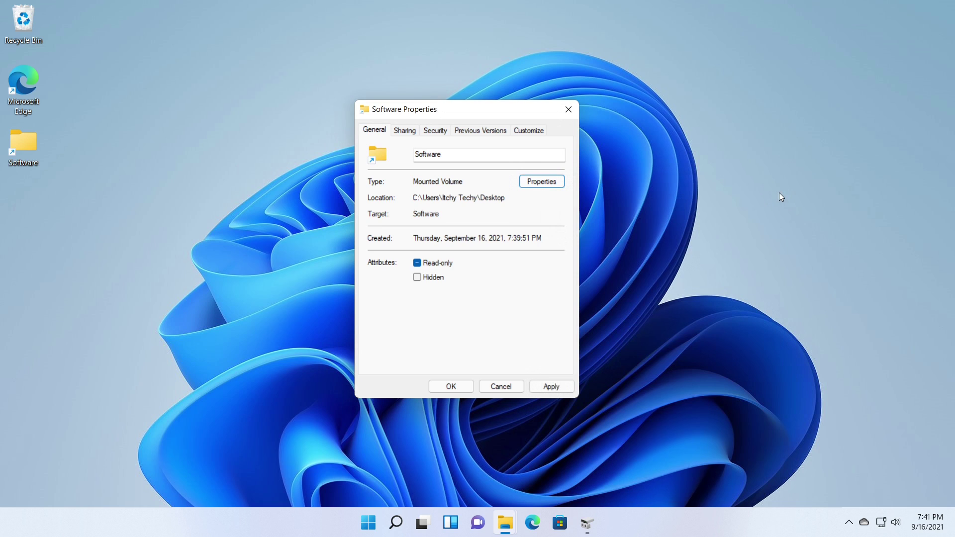
{"action": "left_click", "coordinate": [570, 115]}
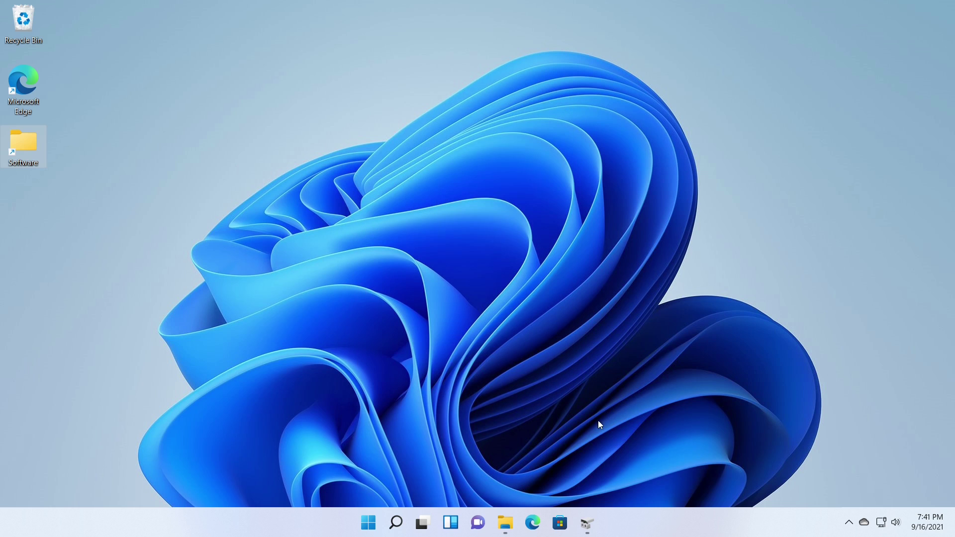
Step: Start a new simple volume on the 5.12 GB unallocated space using the full 5240 MB, with no drive letter or path
{"action": "left_click", "coordinate": [590, 517]}
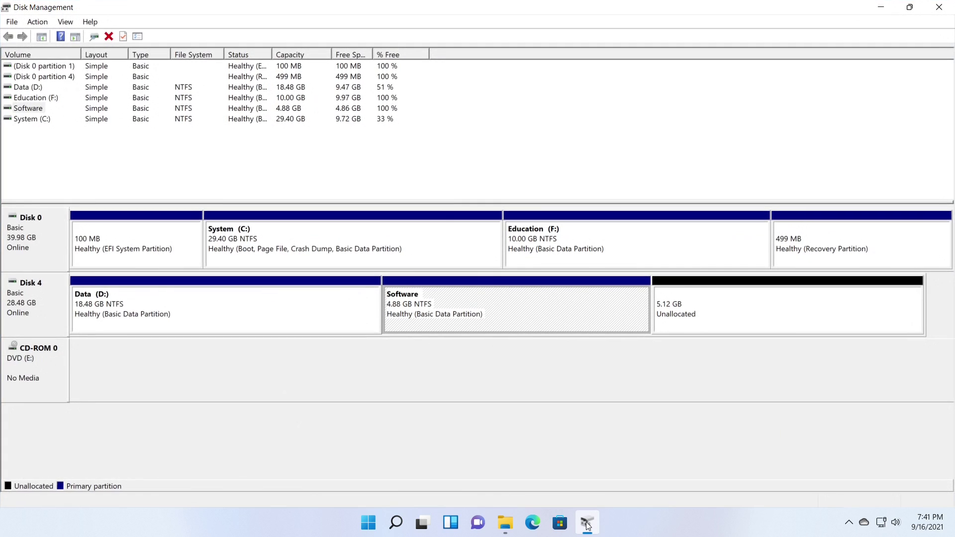
{"action": "left_click", "coordinate": [705, 317]}
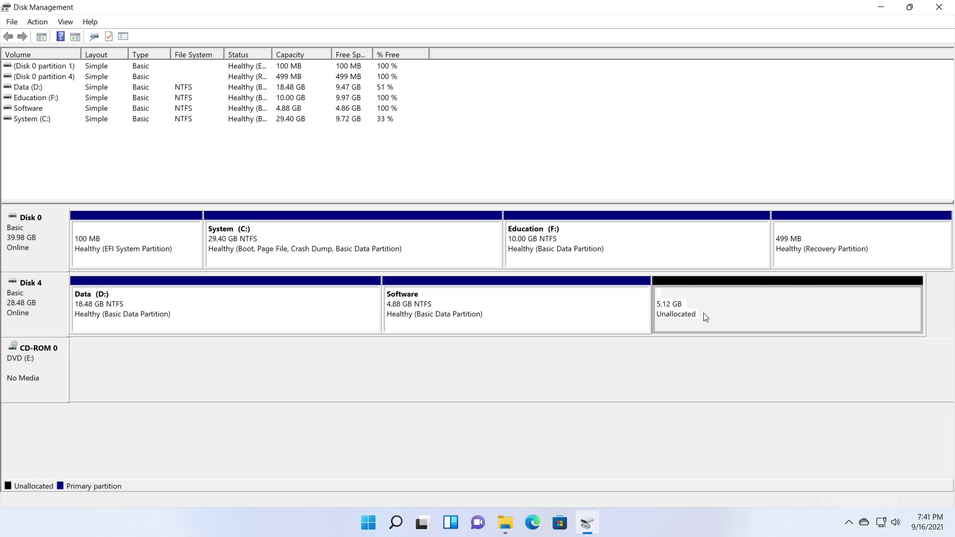
{"action": "right_click", "coordinate": [705, 317]}
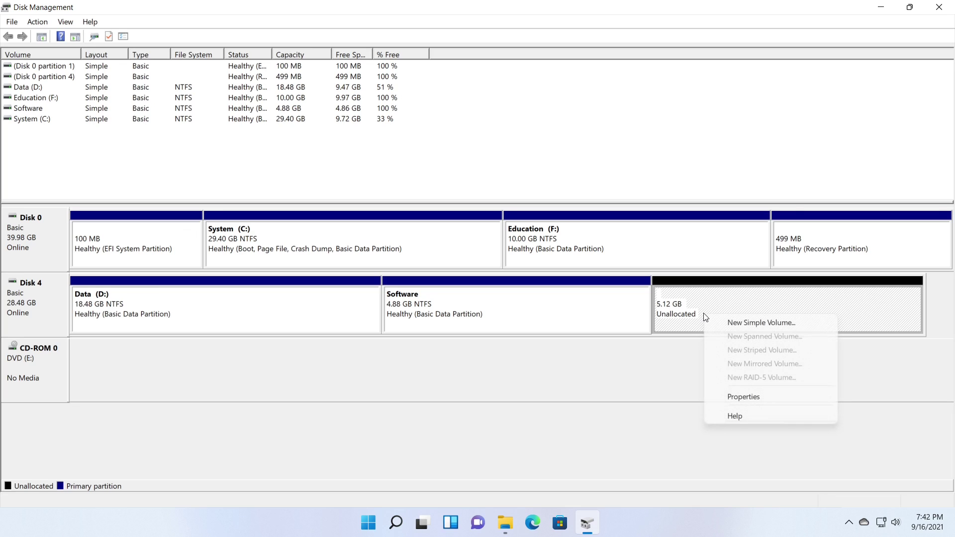
{"action": "left_click", "coordinate": [723, 322]}
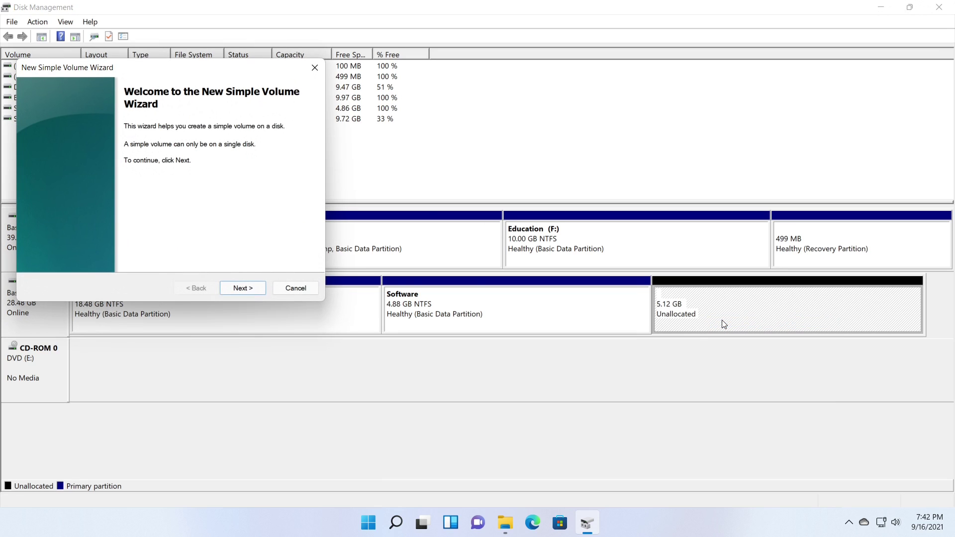
{"action": "left_click_drag", "start_coordinate": [243, 71], "coordinate": [571, 154]}
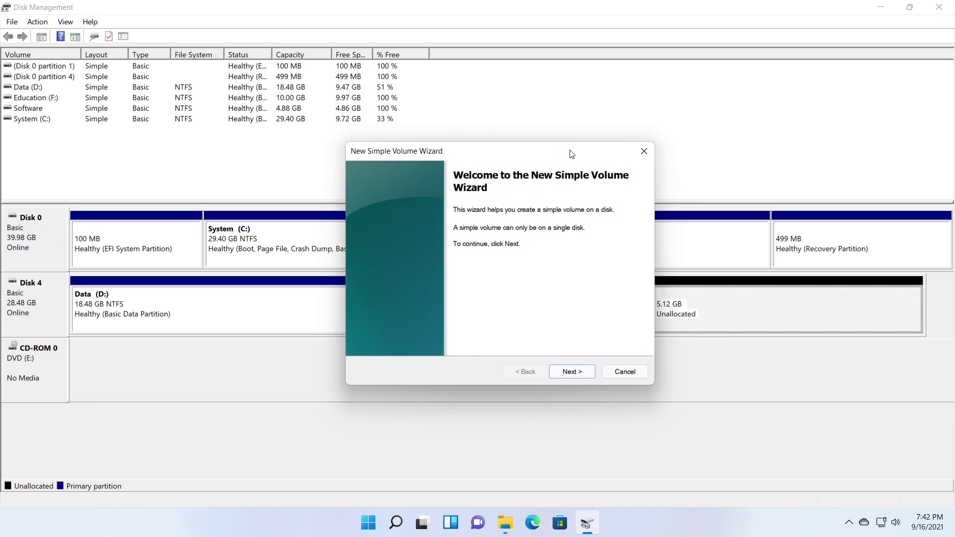
{"action": "left_click", "coordinate": [583, 372]}
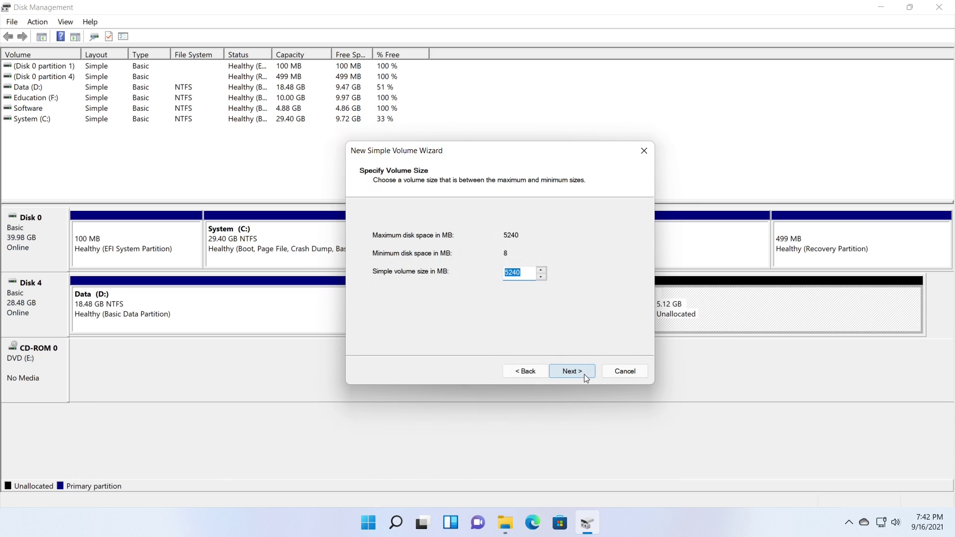
{"action": "left_click", "coordinate": [583, 372]}
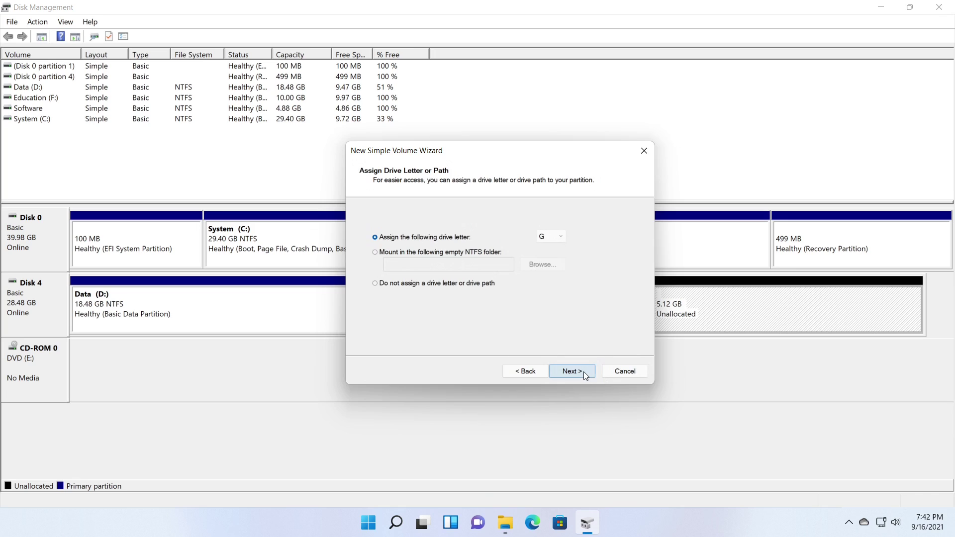
{"action": "left_click", "coordinate": [486, 287]}
Step: Keep NTFS and the New Volume label and finish creating the volume
{"action": "left_click", "coordinate": [587, 377]}
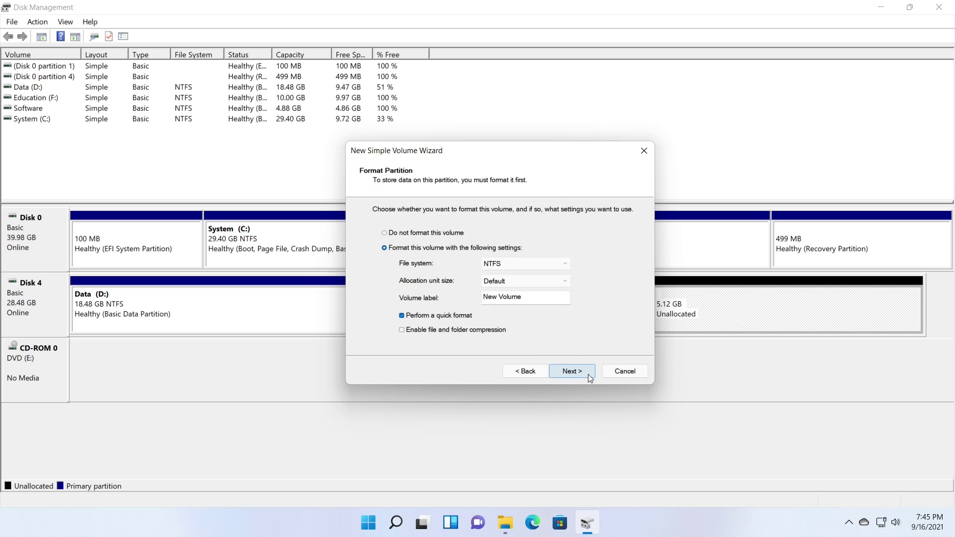
{"action": "left_click", "coordinate": [565, 298]}
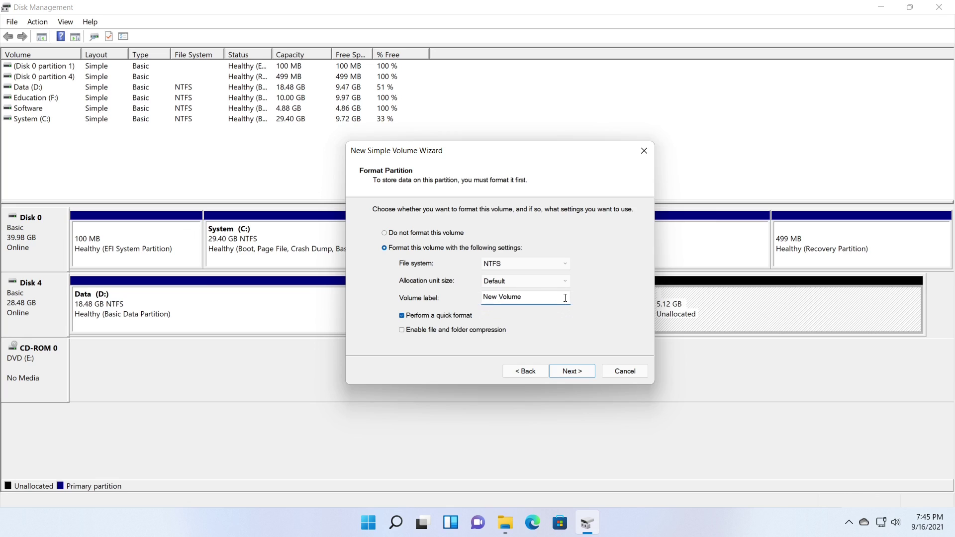
{"action": "double_click", "coordinate": [564, 298]}
{"action": "key", "text": "ctrl+a"}
{"action": "left_click", "coordinate": [565, 263]}
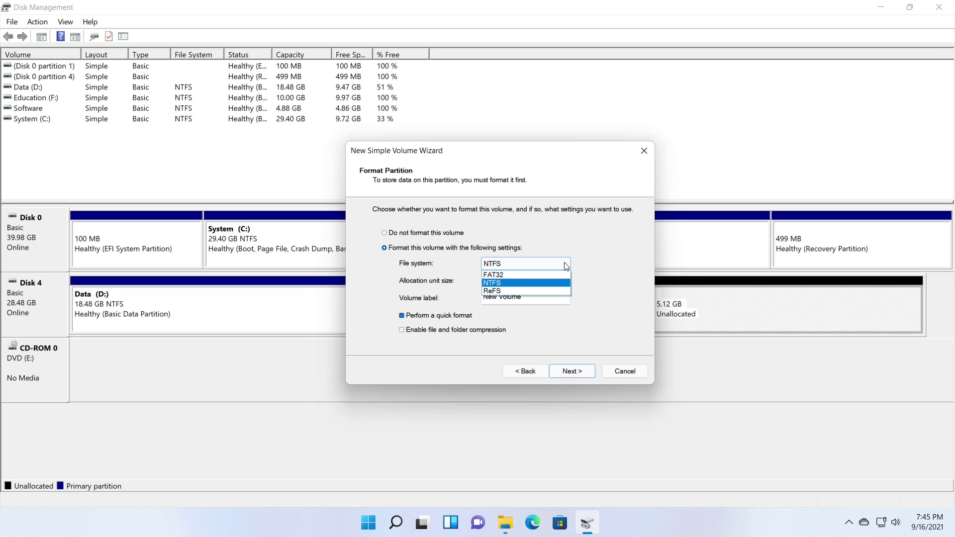
{"action": "left_click", "coordinate": [565, 264]}
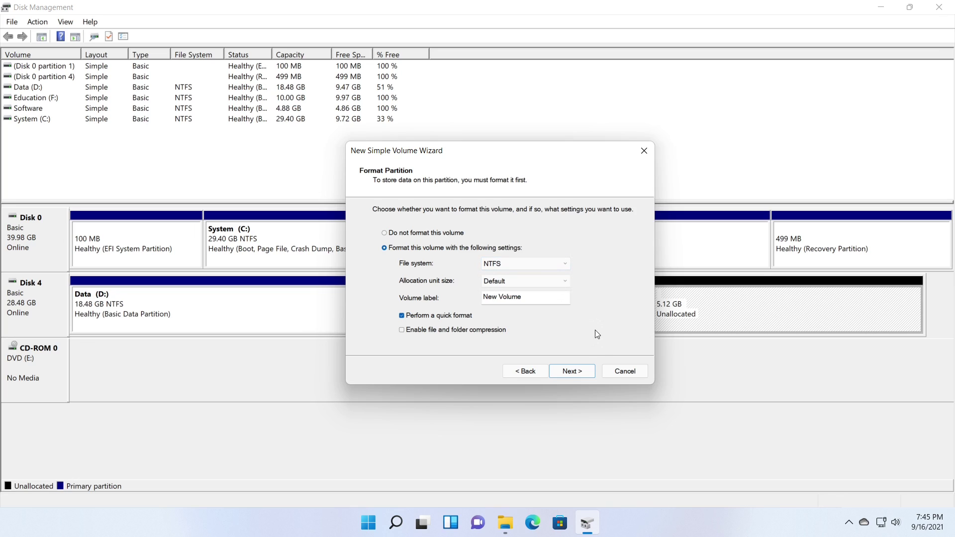
{"action": "left_click", "coordinate": [588, 371]}
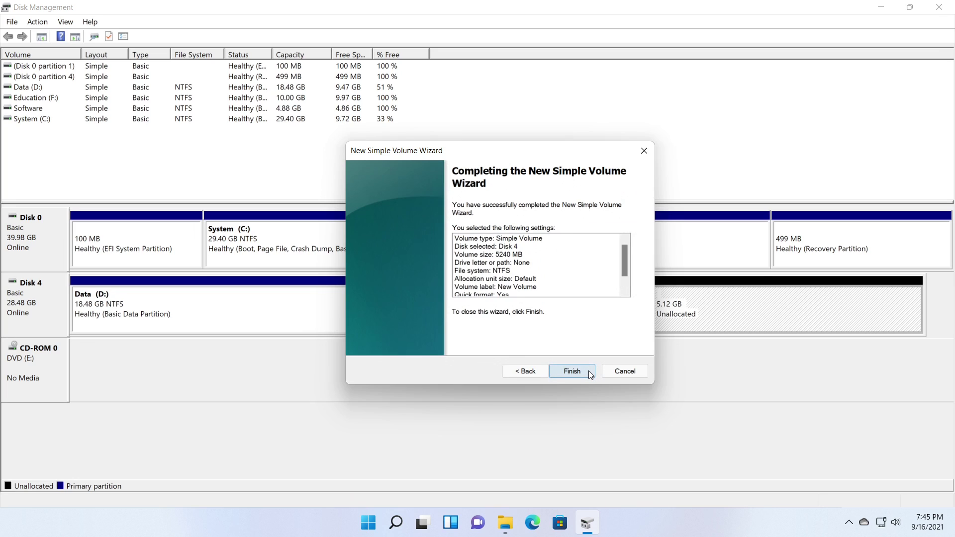
{"action": "left_click", "coordinate": [589, 371]}
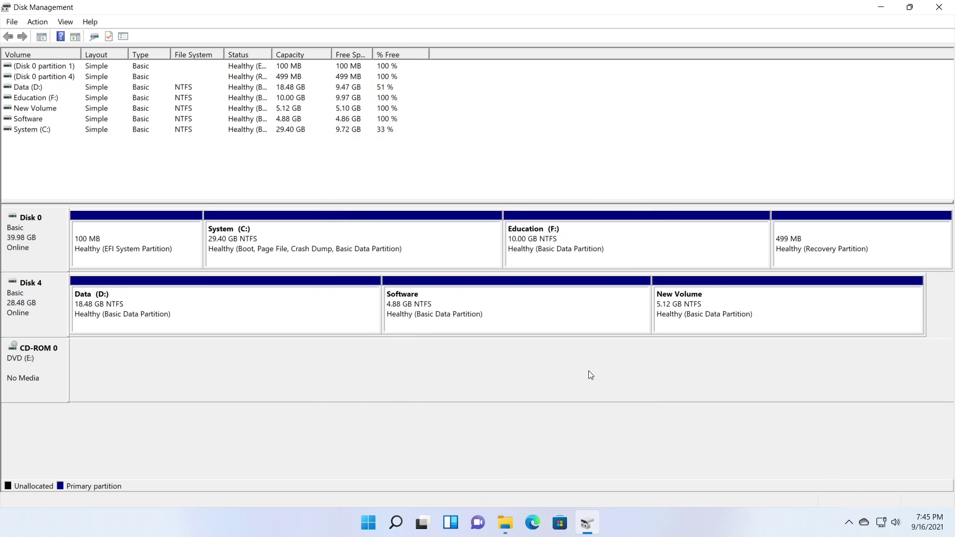
{"action": "left_click", "coordinate": [726, 316]}
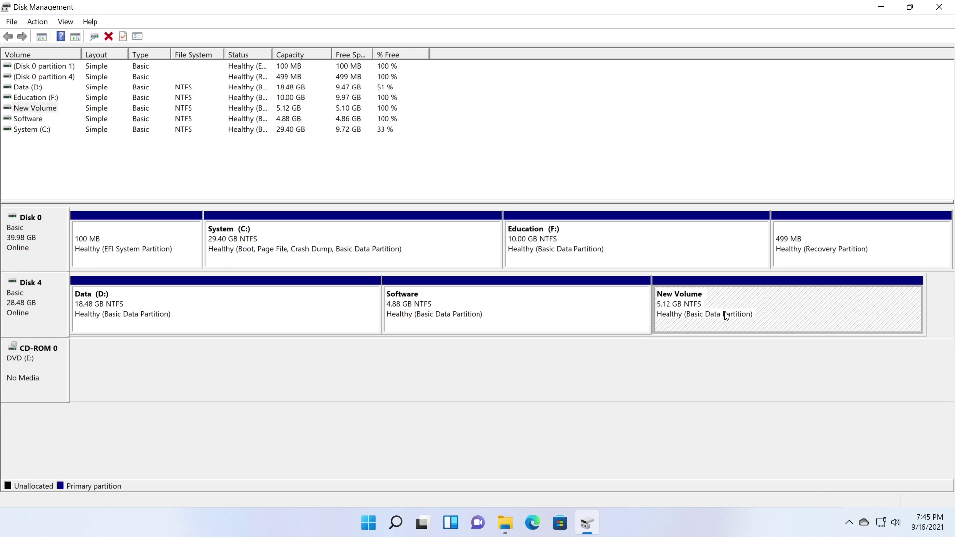
Step: Delete New Volume from Disk 4, confirming the deletion
{"action": "left_click", "coordinate": [44, 110]}
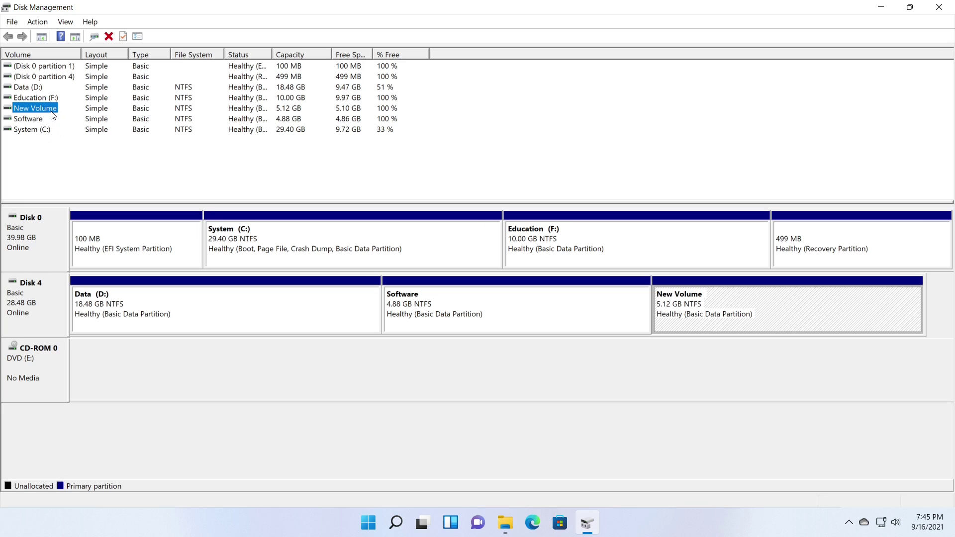
{"action": "left_click", "coordinate": [655, 363]}
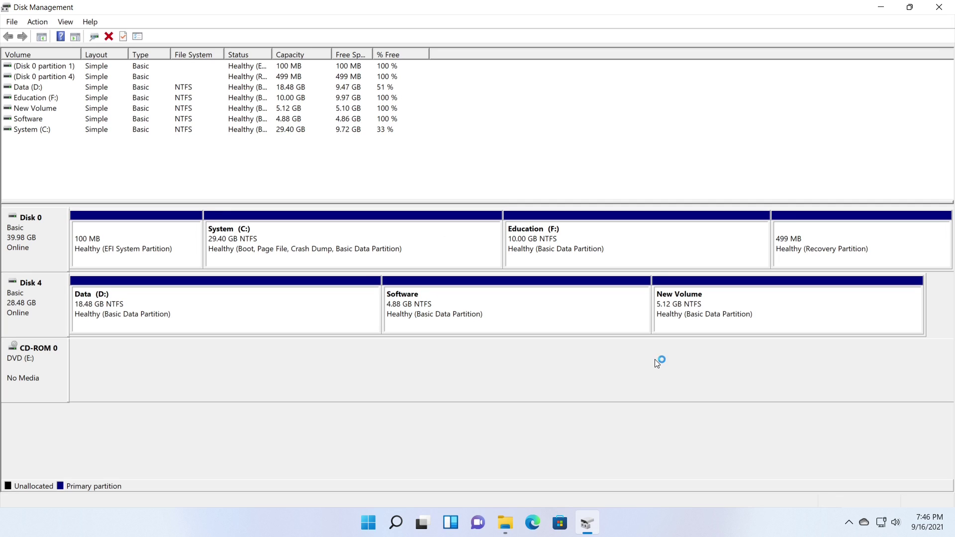
{"action": "right_click", "coordinate": [794, 311]}
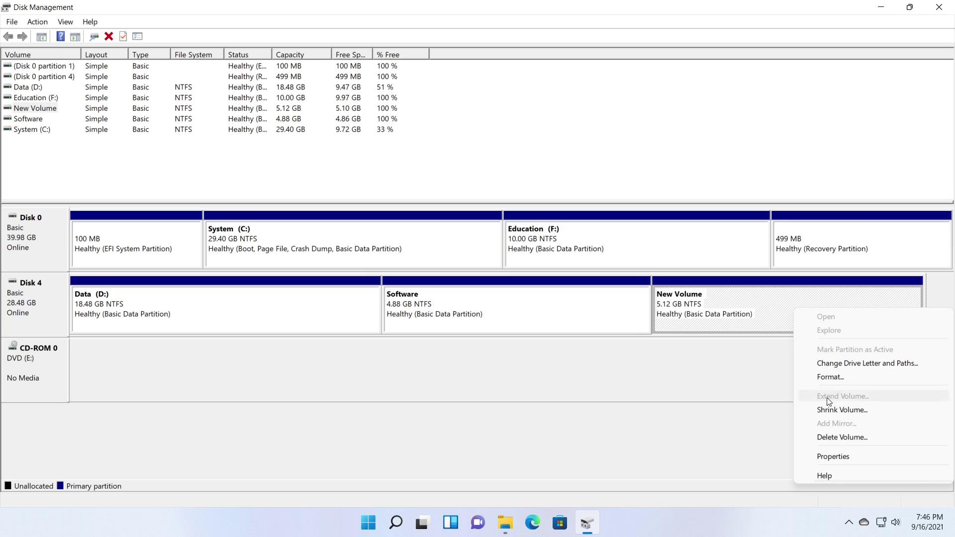
{"action": "left_click", "coordinate": [881, 439]}
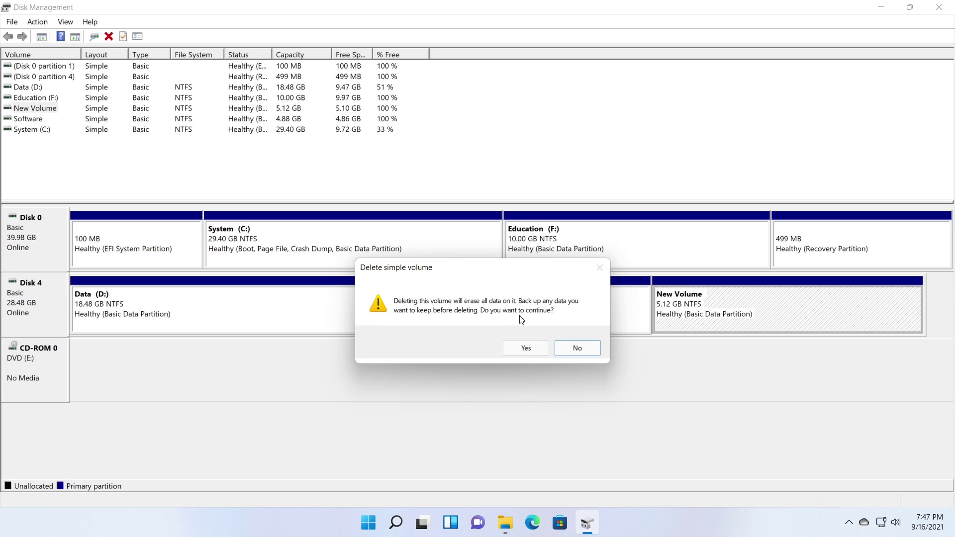
{"action": "left_click", "coordinate": [541, 348]}
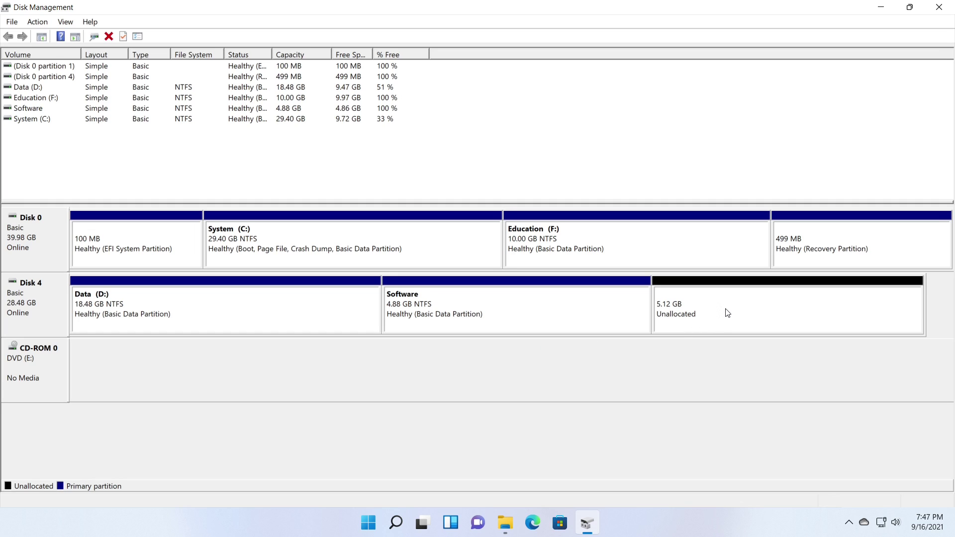
Step: Extend the Software volume with Disk 4's 5240 MB of unallocated space, bringing it to 10.00 GB
{"action": "right_click", "coordinate": [727, 312]}
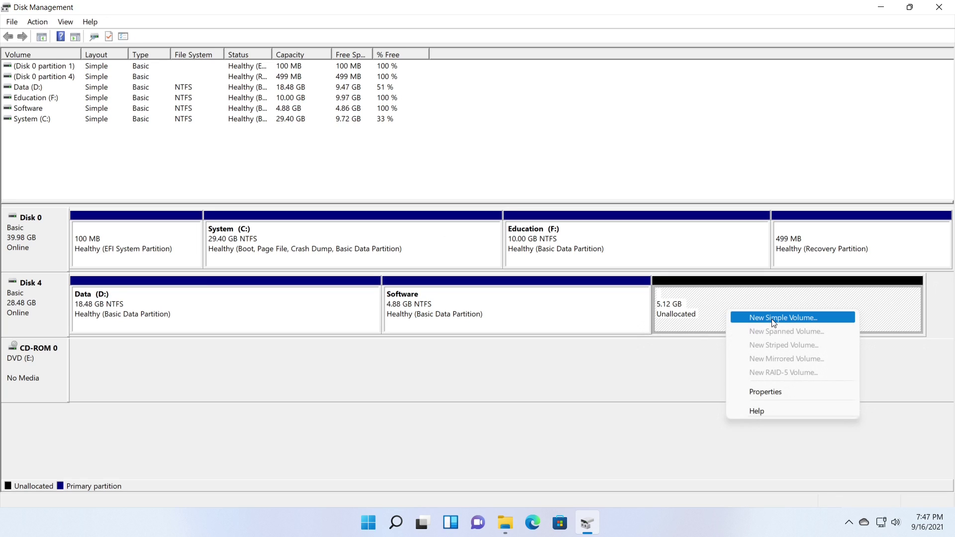
{"action": "left_click", "coordinate": [613, 320]}
{"action": "left_click", "coordinate": [616, 317]}
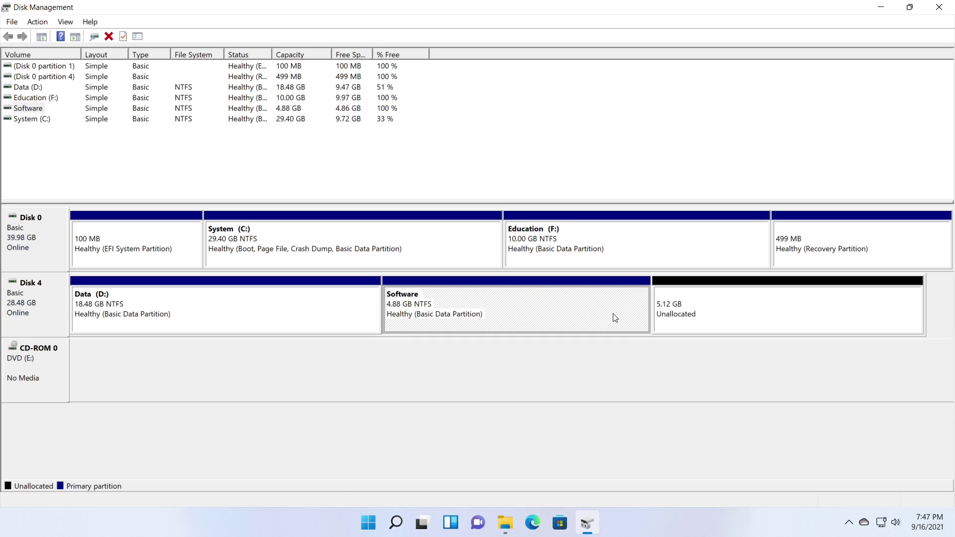
{"action": "right_click", "coordinate": [615, 317]}
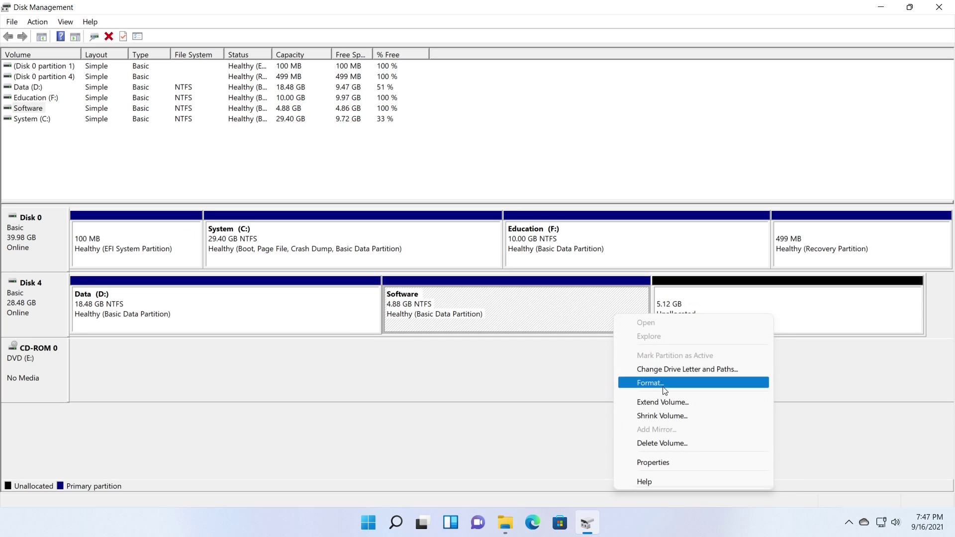
{"action": "left_click", "coordinate": [707, 404]}
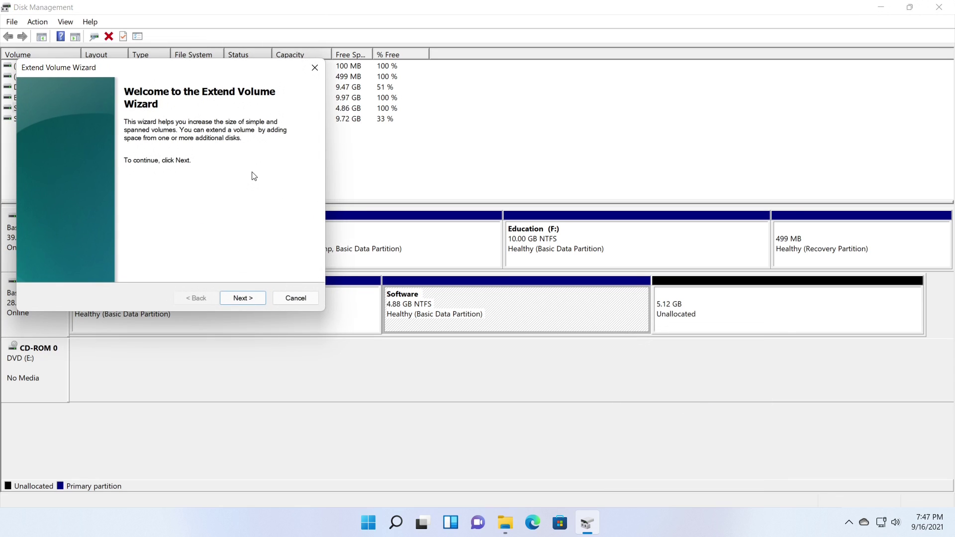
{"action": "left_click_drag", "start_coordinate": [194, 70], "coordinate": [517, 158]}
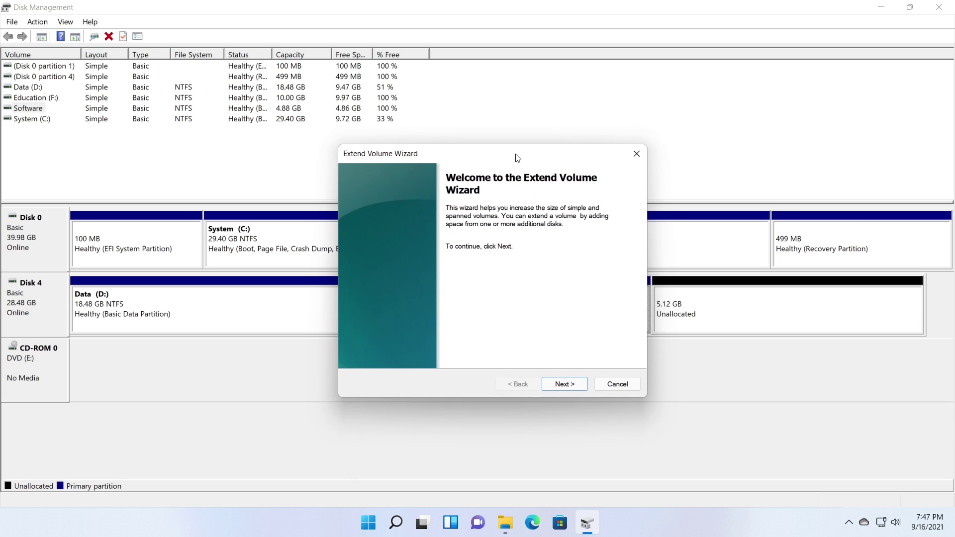
{"action": "left_click", "coordinate": [583, 385]}
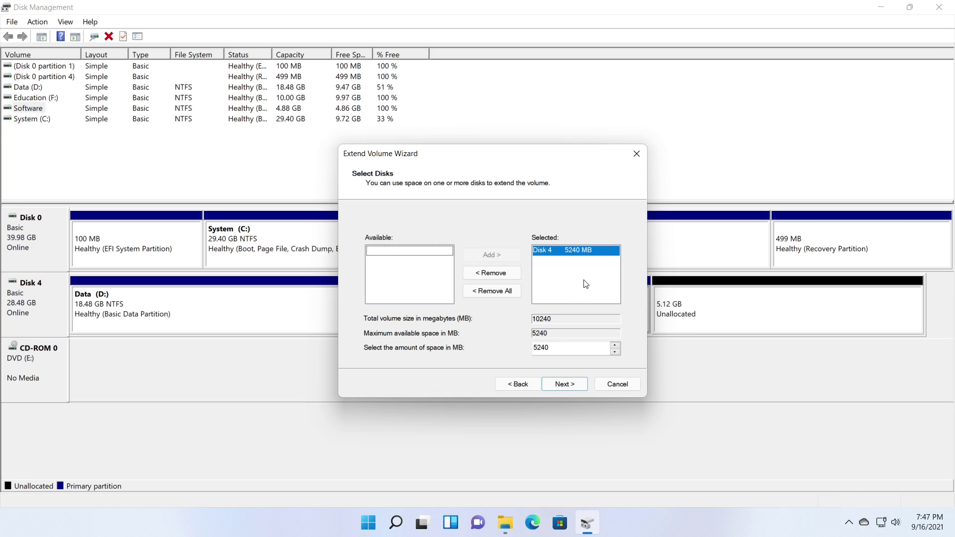
{"action": "left_click", "coordinate": [511, 275]}
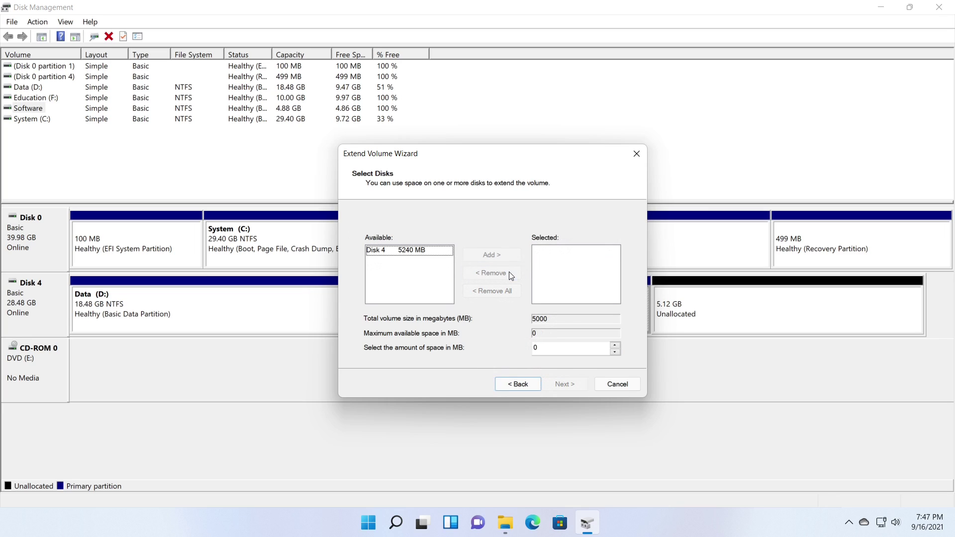
{"action": "left_click", "coordinate": [382, 254]}
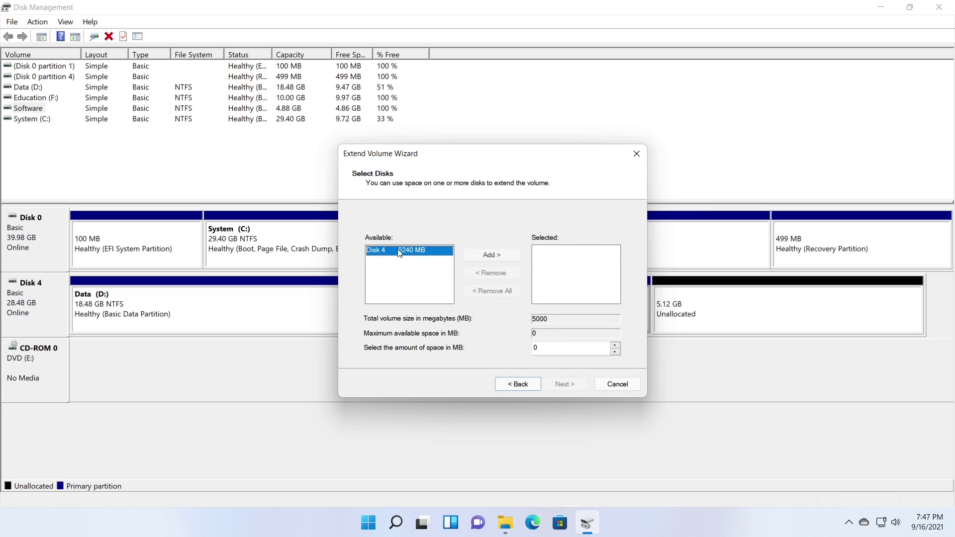
{"action": "left_click", "coordinate": [473, 255]}
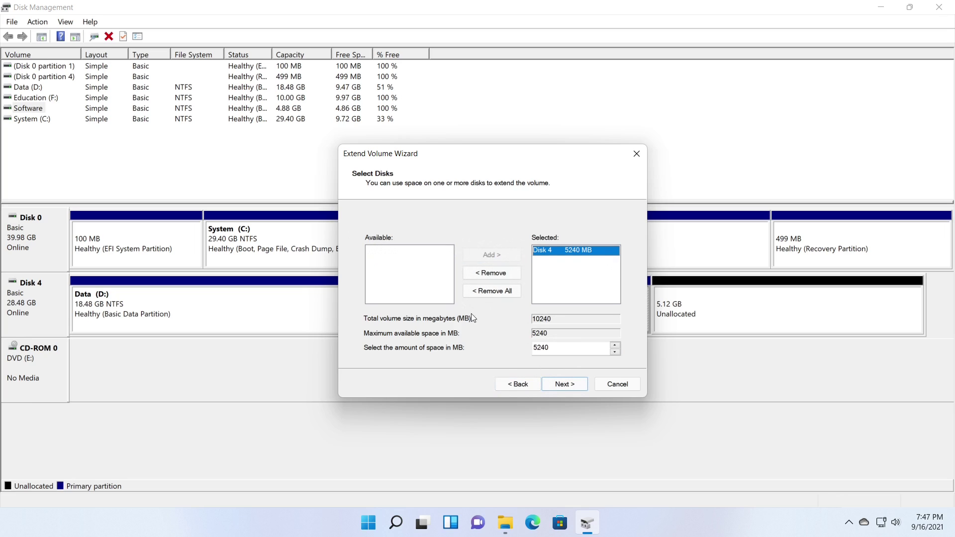
{"action": "double_click", "coordinate": [554, 347]}
{"action": "left_click", "coordinate": [580, 386]}
{"action": "left_click", "coordinate": [581, 388]}
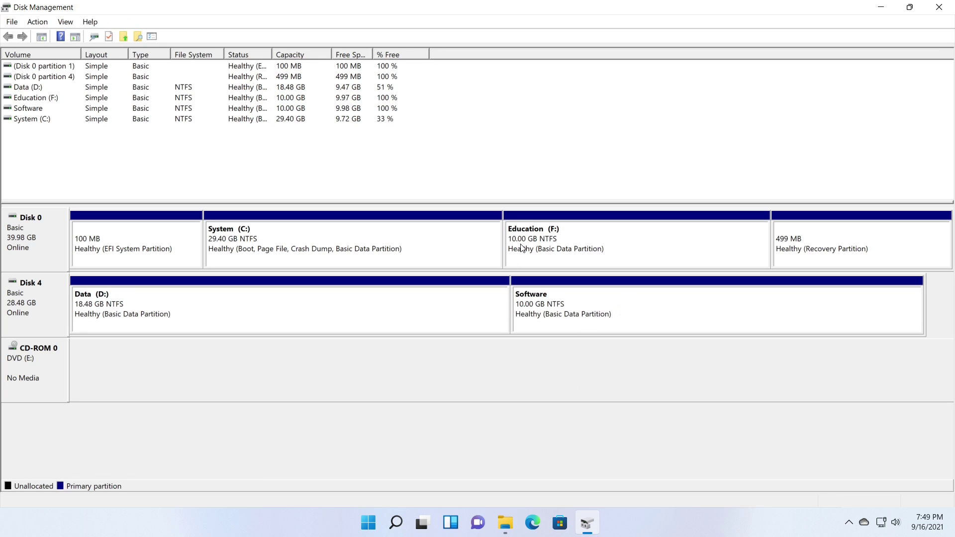
Step: Shrink Education (F:) by 7118 MB to 3.05 GB, freeing 6.95 GB on Disk 0
{"action": "left_click", "coordinate": [521, 247]}
{"action": "right_click", "coordinate": [521, 247]}
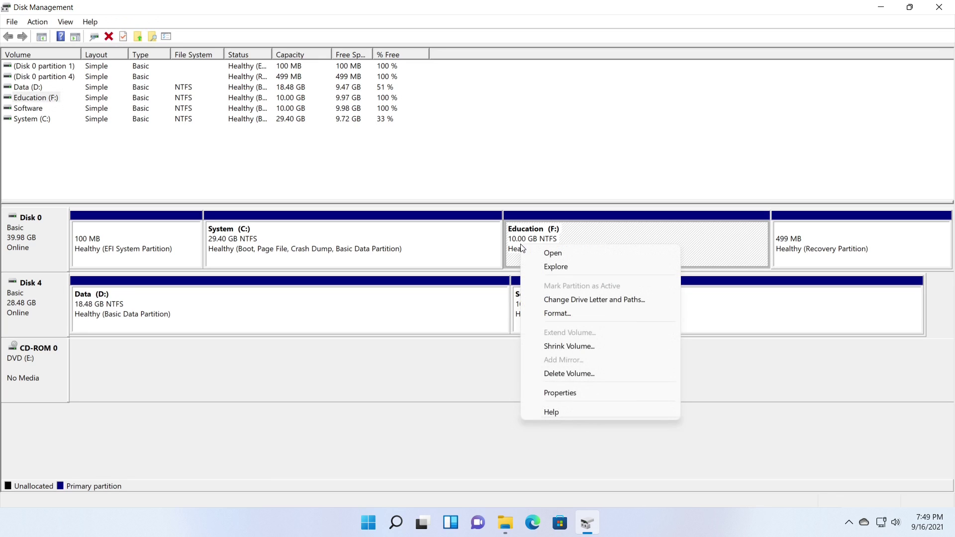
{"action": "left_click", "coordinate": [554, 346]}
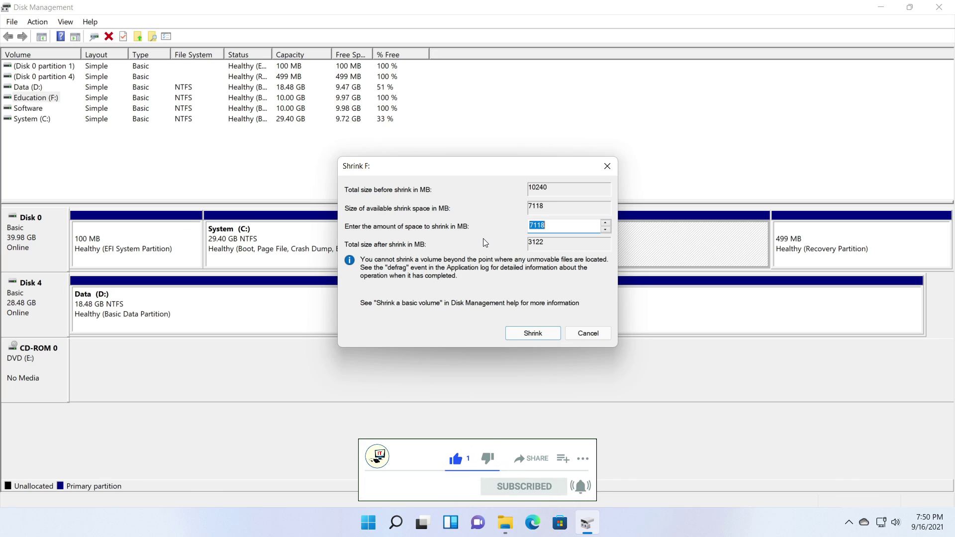
{"action": "left_click", "coordinate": [547, 333]}
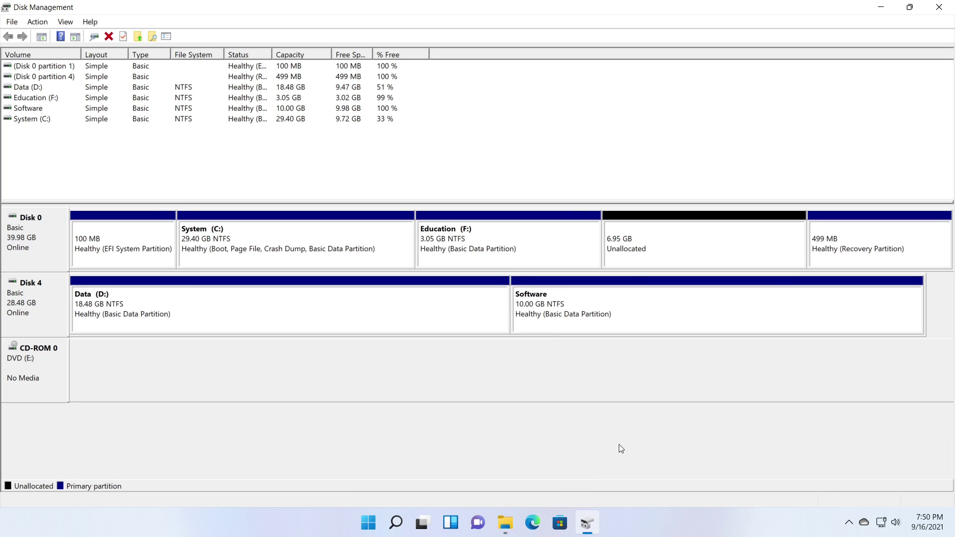
Step: Delete the Education (F:) volume, confirming the deletion
{"action": "right_click", "coordinate": [636, 259]}
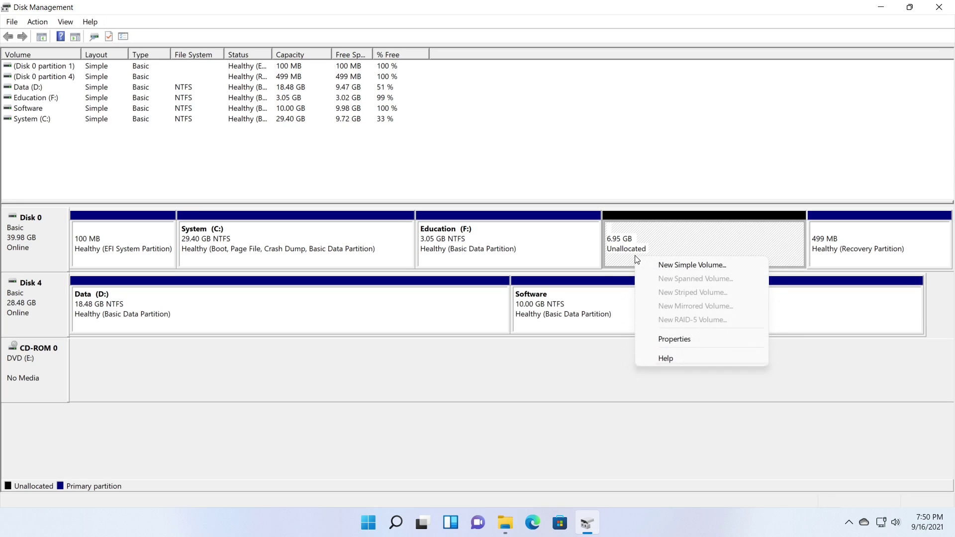
{"action": "left_click", "coordinate": [531, 222]}
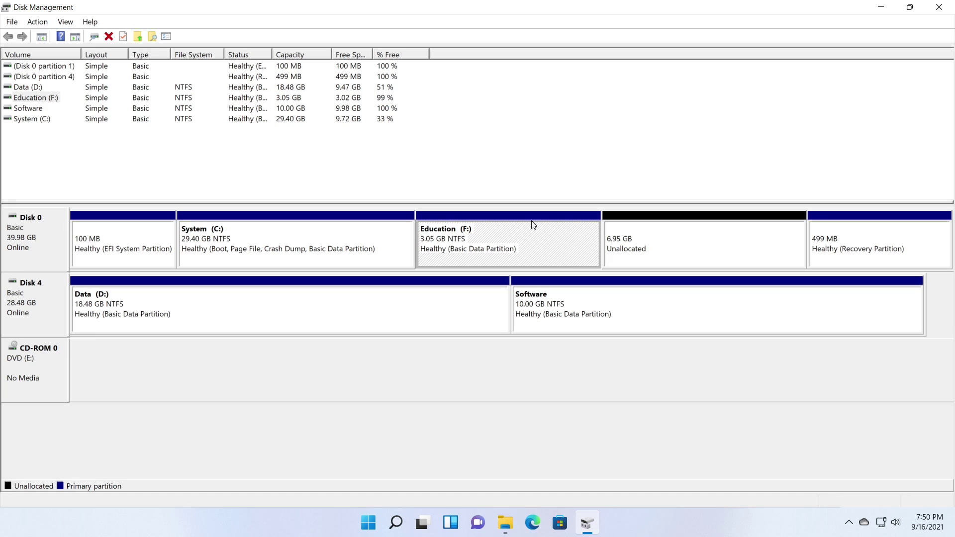
{"action": "right_click", "coordinate": [542, 242]}
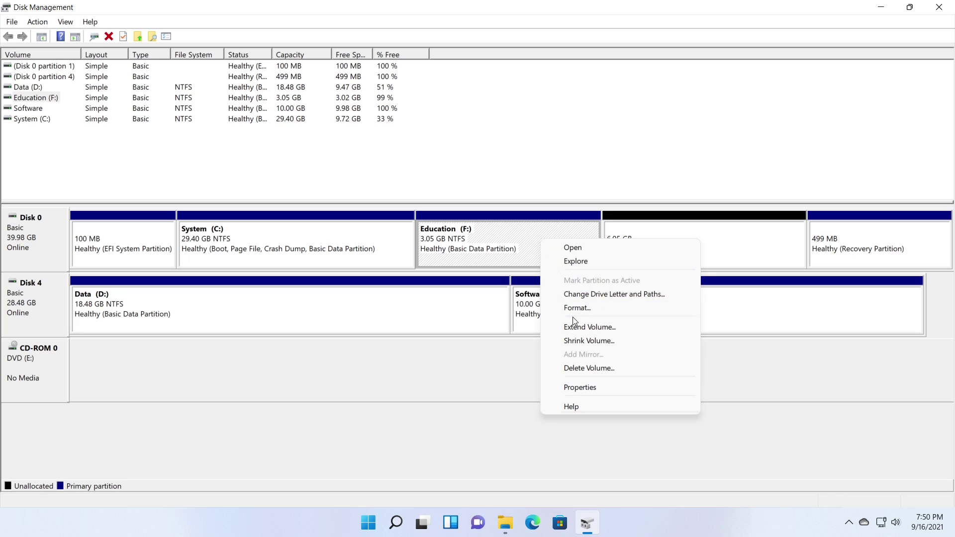
{"action": "left_click", "coordinate": [586, 366]}
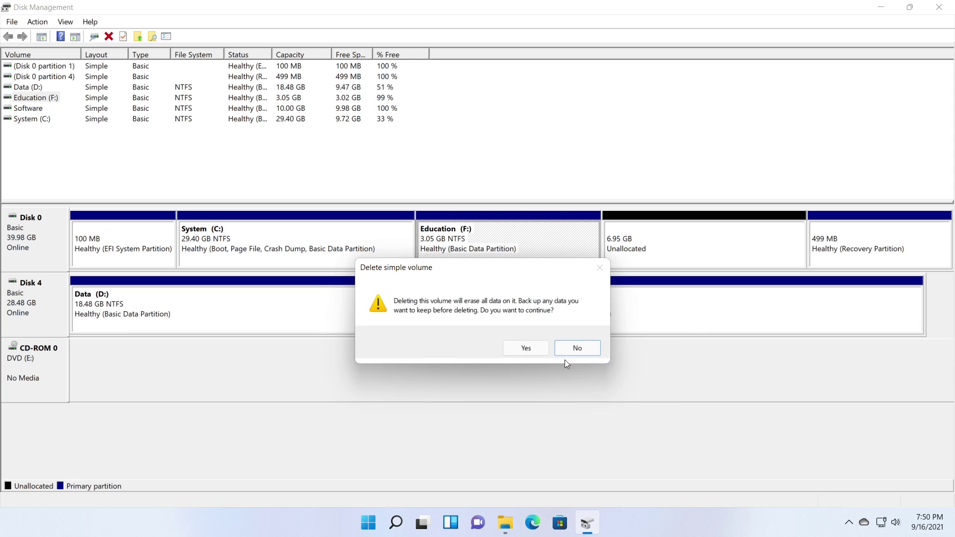
{"action": "left_click", "coordinate": [544, 349]}
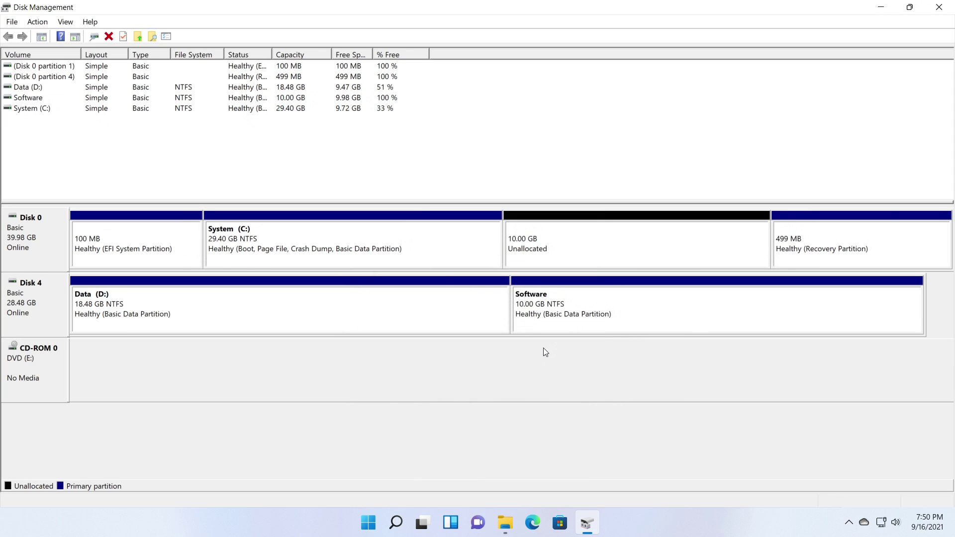
Step: Extend System (C:) by 5000 MB so it grows to 34.28 GB
{"action": "right_click", "coordinate": [460, 262]}
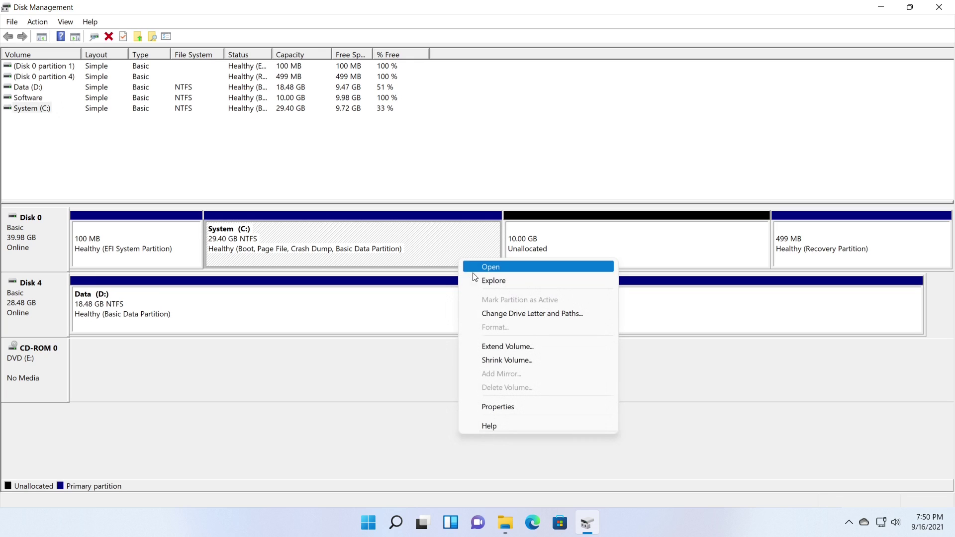
{"action": "left_click", "coordinate": [523, 347]}
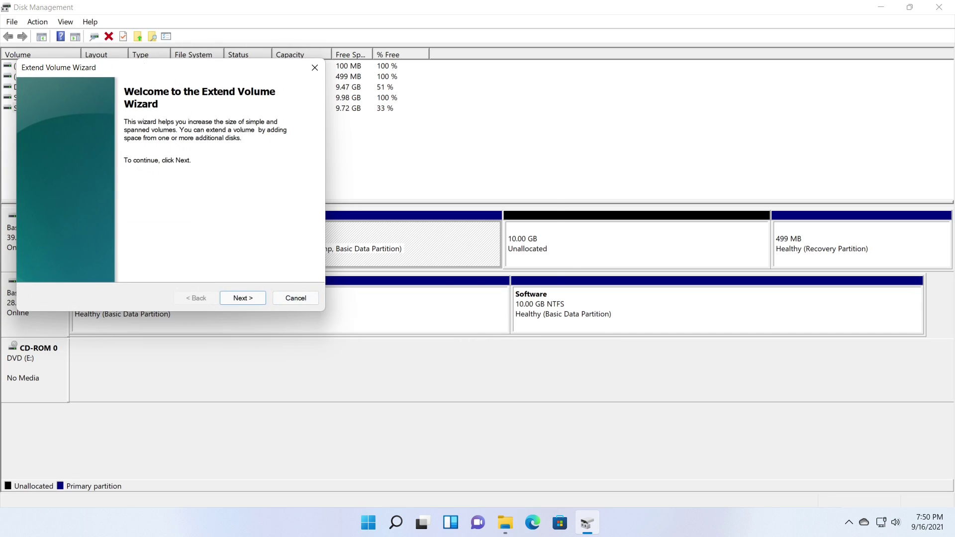
{"action": "left_click_drag", "start_coordinate": [179, 76], "coordinate": [484, 146]}
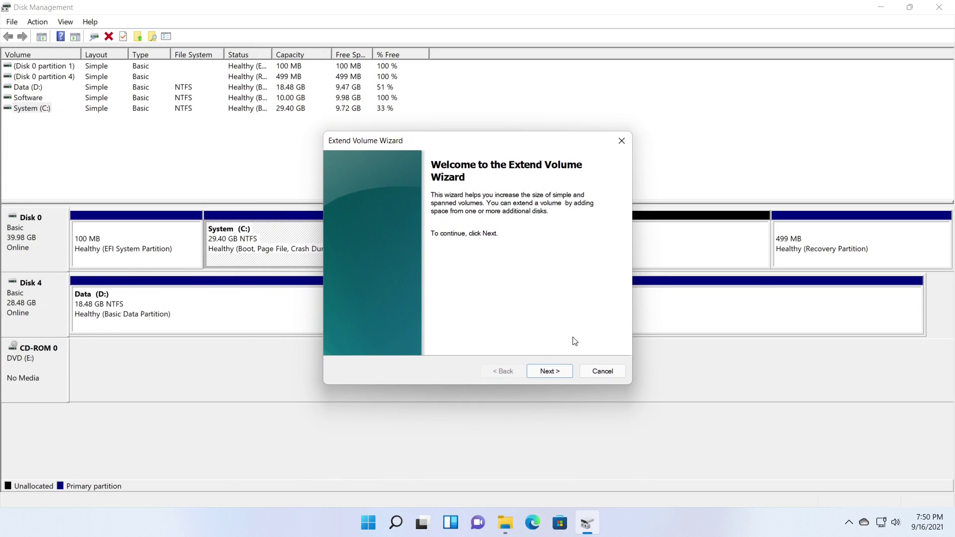
{"action": "left_click", "coordinate": [565, 372]}
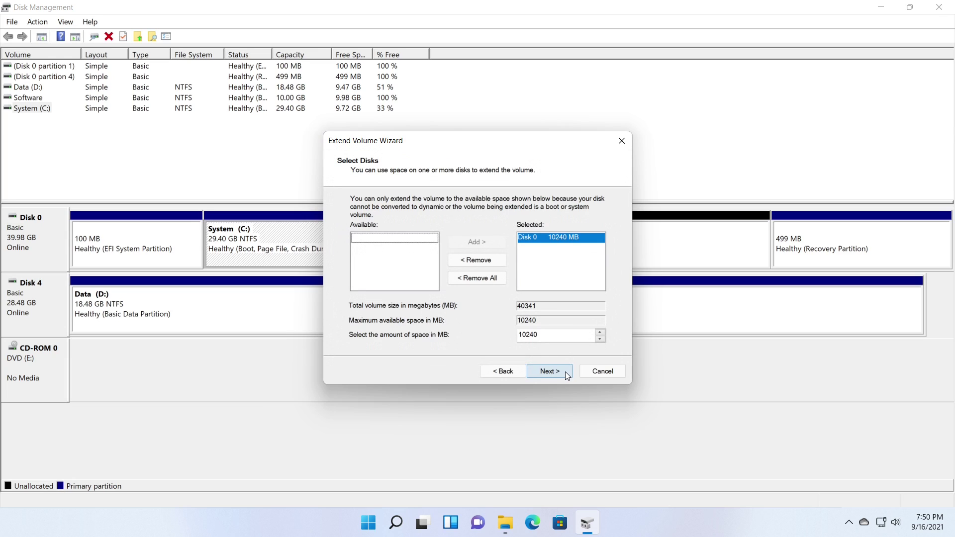
{"action": "double_click", "coordinate": [565, 337]}
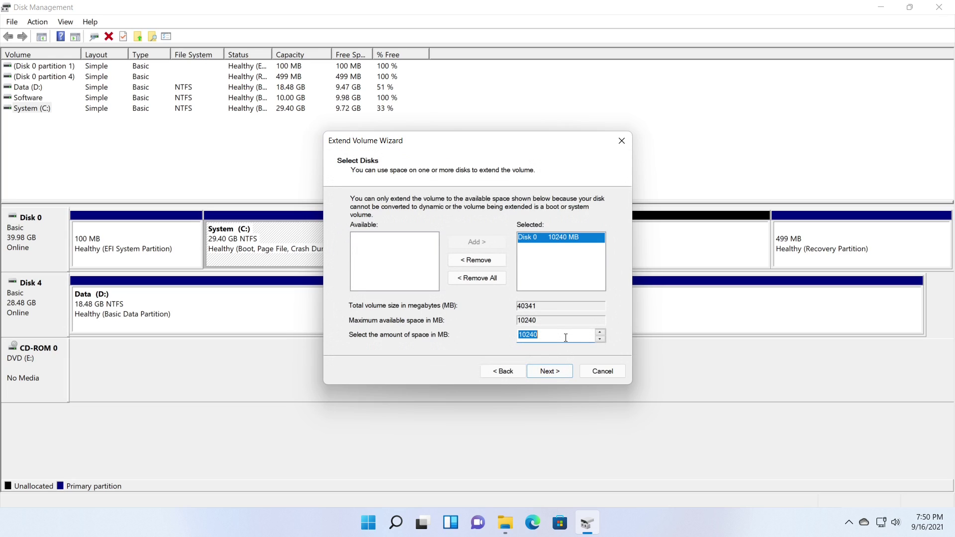
{"action": "type", "text": "5000"}
{"action": "left_click", "coordinate": [565, 372]}
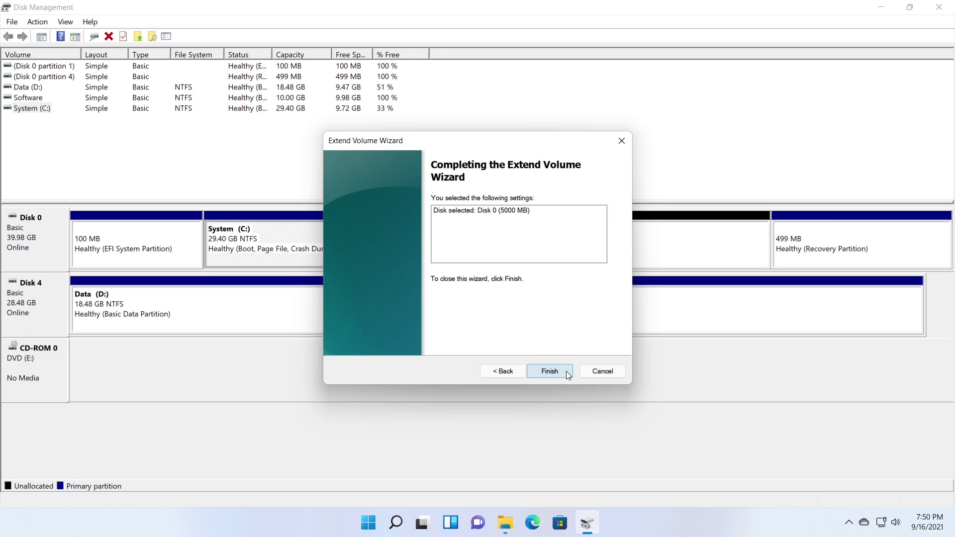
{"action": "left_click", "coordinate": [549, 371]}
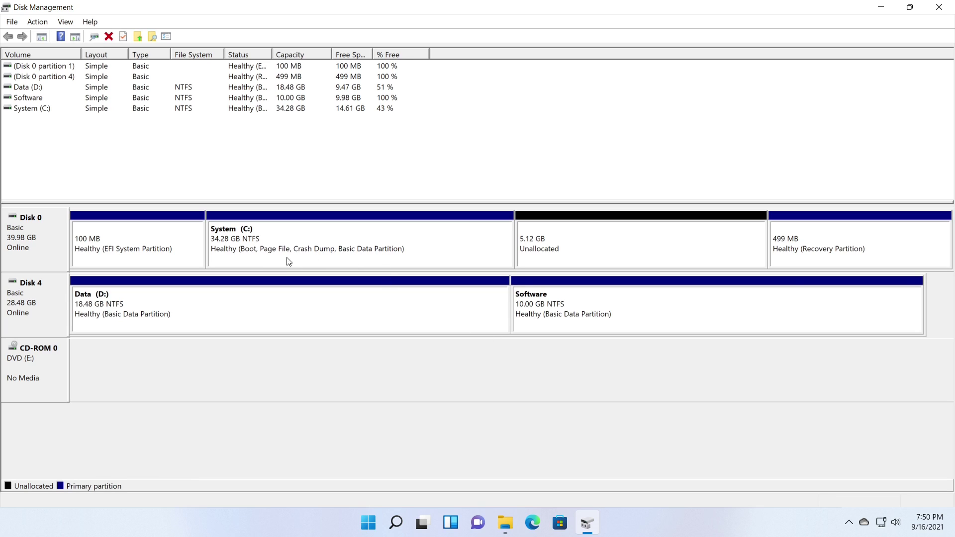
Step: Start a New Simple Volume on Disk 0's 5.12 GB unallocated space
{"action": "left_click", "coordinate": [229, 243]}
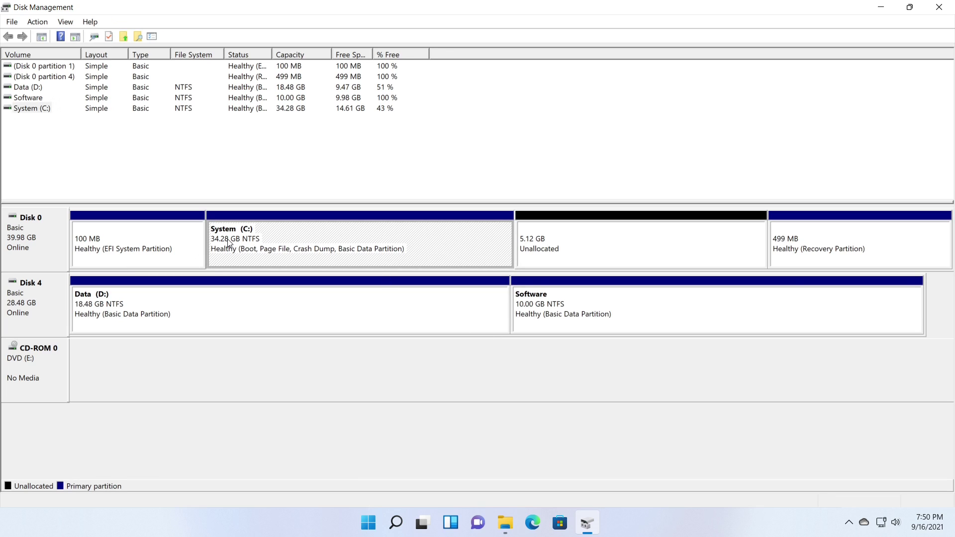
{"action": "left_click", "coordinate": [560, 250]}
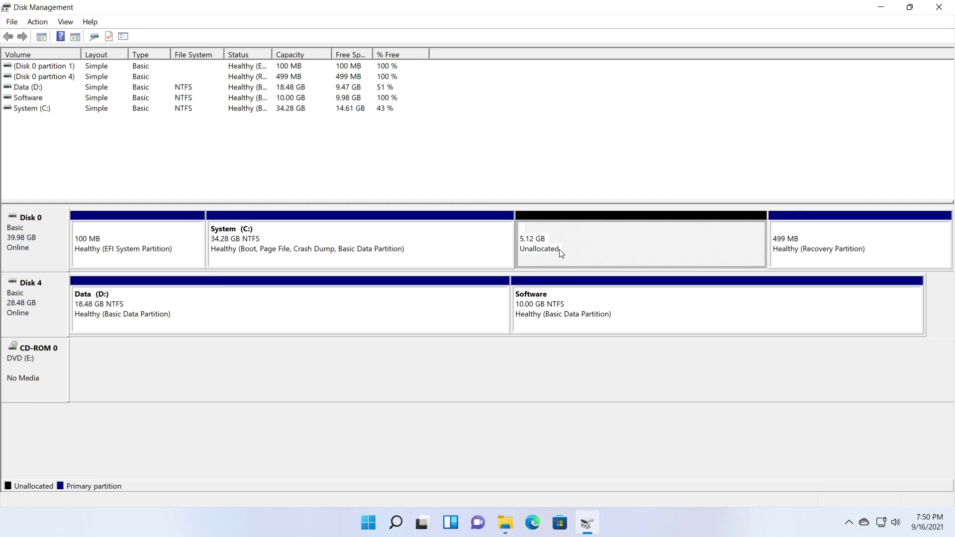
{"action": "right_click", "coordinate": [620, 250]}
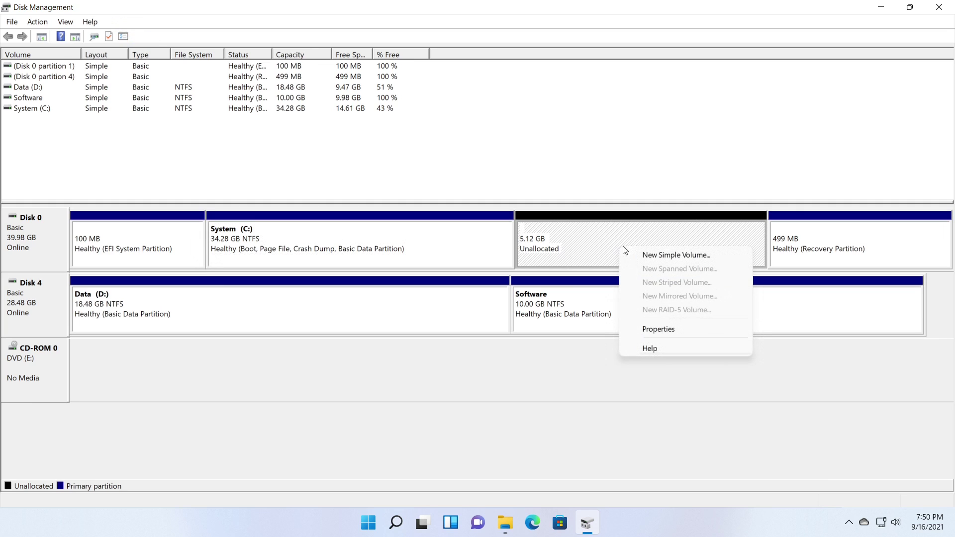
{"action": "left_click", "coordinate": [643, 253]}
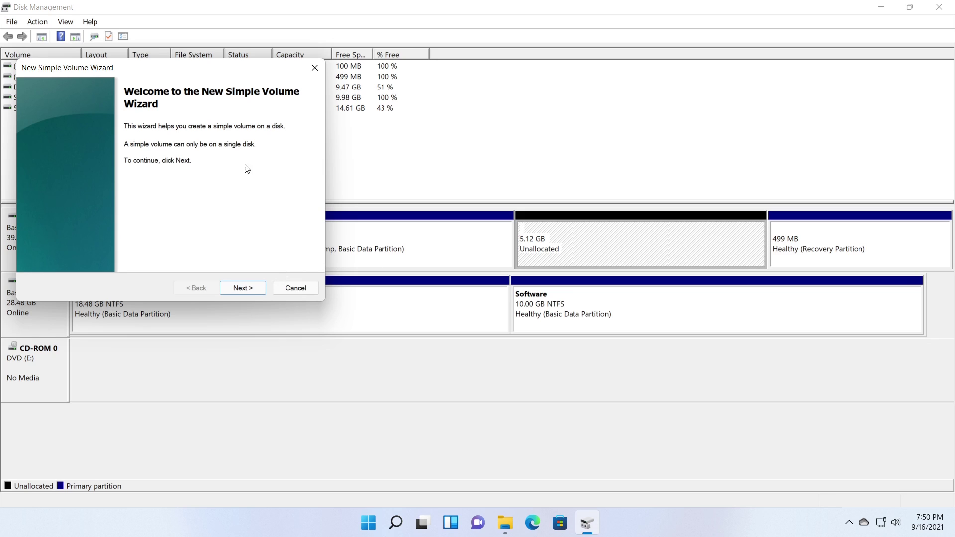
{"action": "left_click_drag", "start_coordinate": [179, 72], "coordinate": [486, 169]}
Step: Create the volume at the full 5240 MB as drive F, labelled Education
{"action": "left_click", "coordinate": [565, 384]}
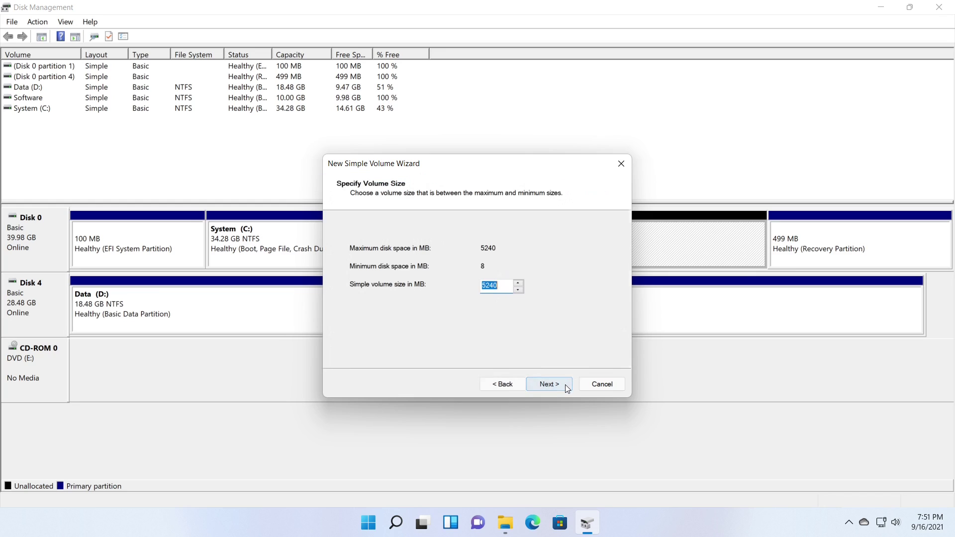
{"action": "left_click", "coordinate": [565, 384]}
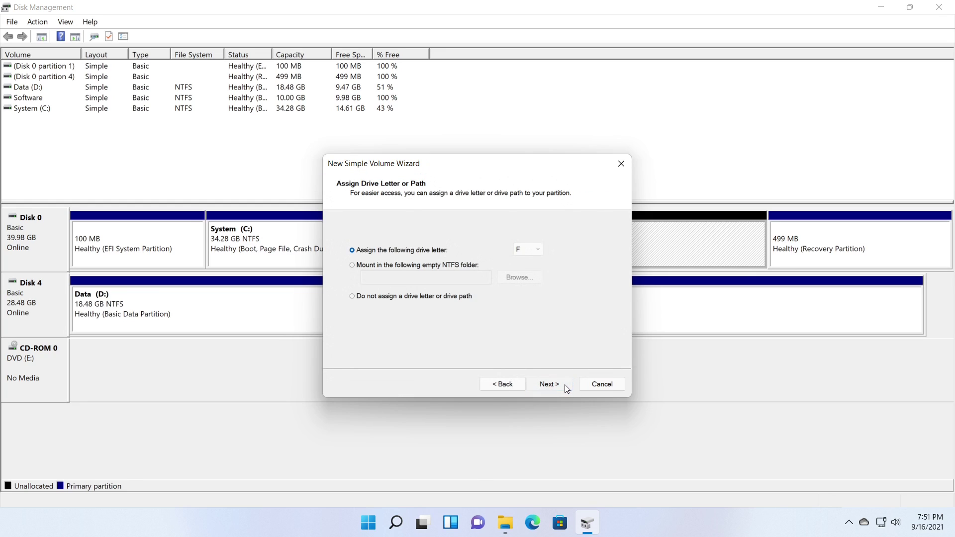
{"action": "left_click", "coordinate": [564, 384]}
{"action": "left_click", "coordinate": [565, 384]}
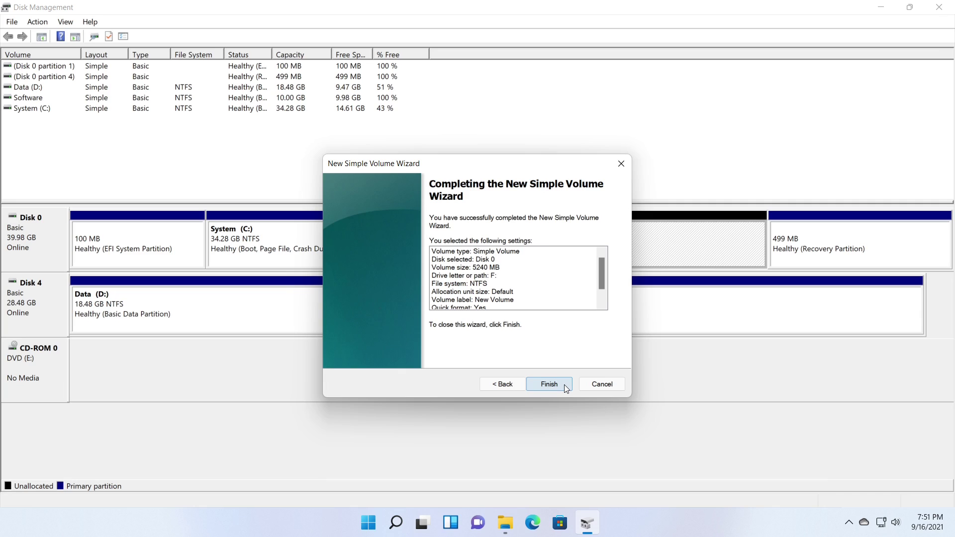
{"action": "left_click", "coordinate": [511, 385]}
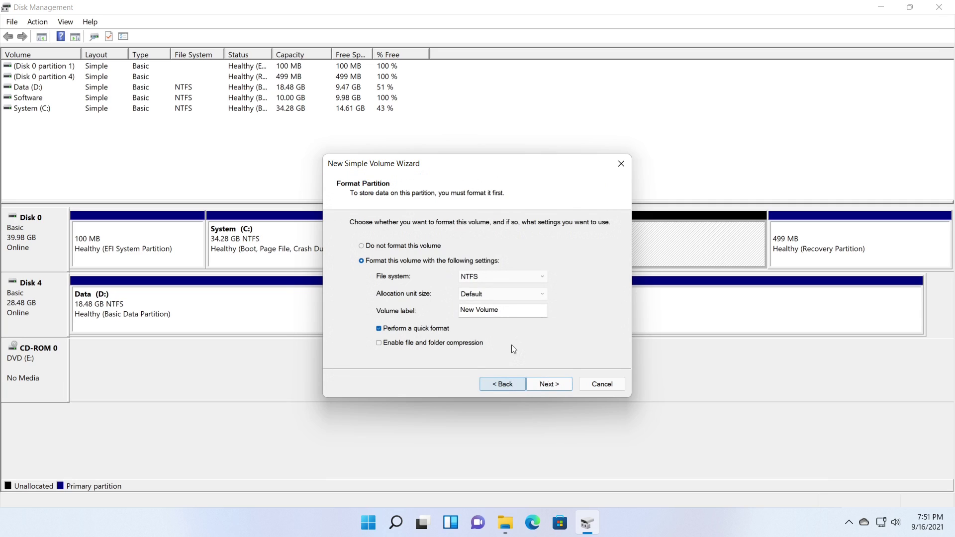
{"action": "left_click", "coordinate": [507, 309]}
{"action": "key", "text": "BackSpace"}
{"action": "key", "text": "BackSpace"}
{"action": "key", "text": "BackSpace"}
{"action": "key", "text": "BackSpace"}
{"action": "key", "text": "BackSpace"}
{"action": "key", "text": "BackSpace"}
{"action": "key", "text": "BackSpace"}
{"action": "key", "text": "BackSpace"}
{"action": "key", "text": "BackSpace"}
{"action": "key", "text": "BackSpace"}
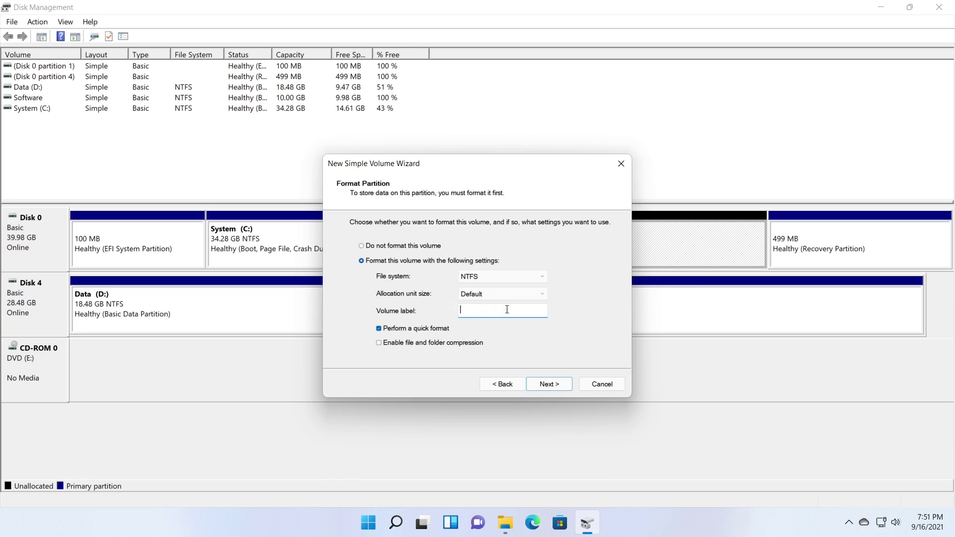
{"action": "type", "text": "Education"}
{"action": "left_click", "coordinate": [561, 386]}
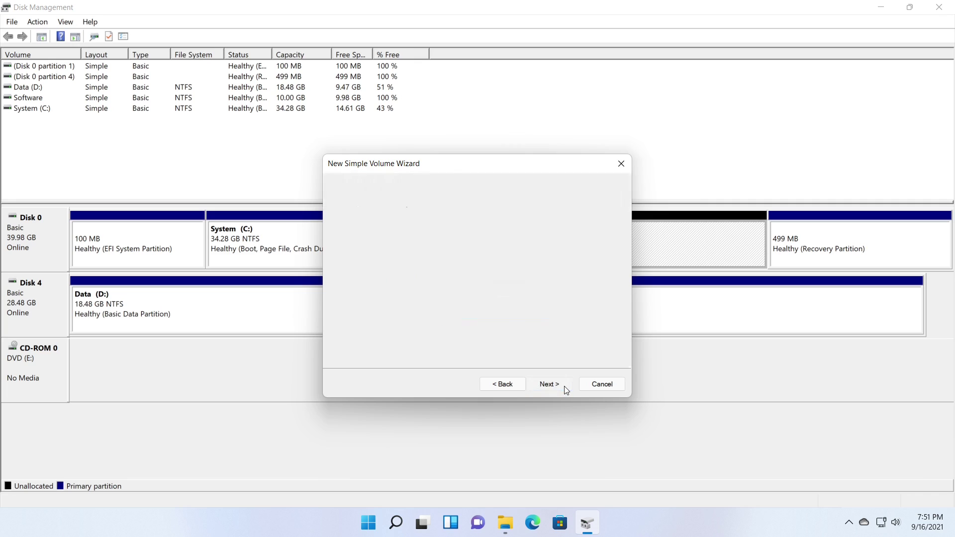
{"action": "left_click", "coordinate": [564, 385]}
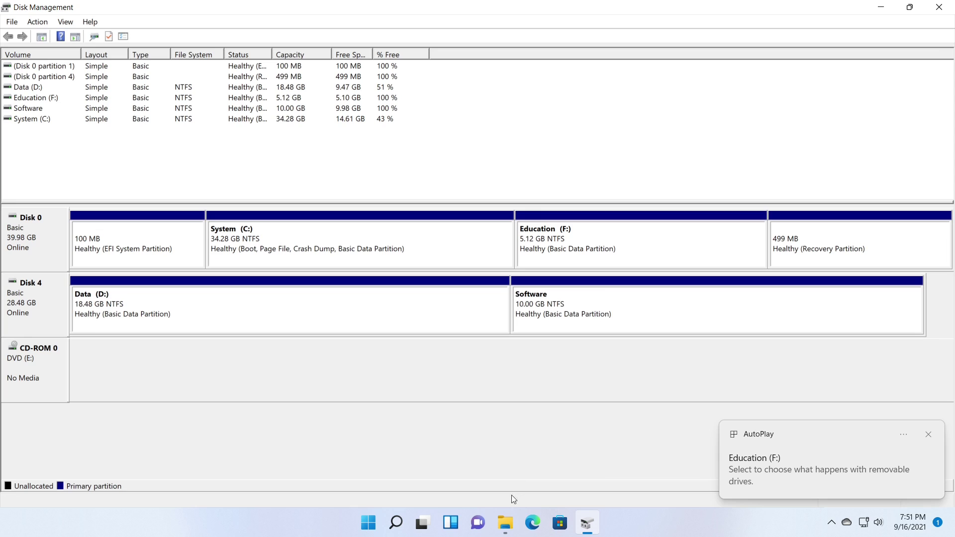
Step: Check the new 5.11 GB Education (F:) and 34.2 GB System (C:) drives in This PC
{"action": "left_click", "coordinate": [503, 523]}
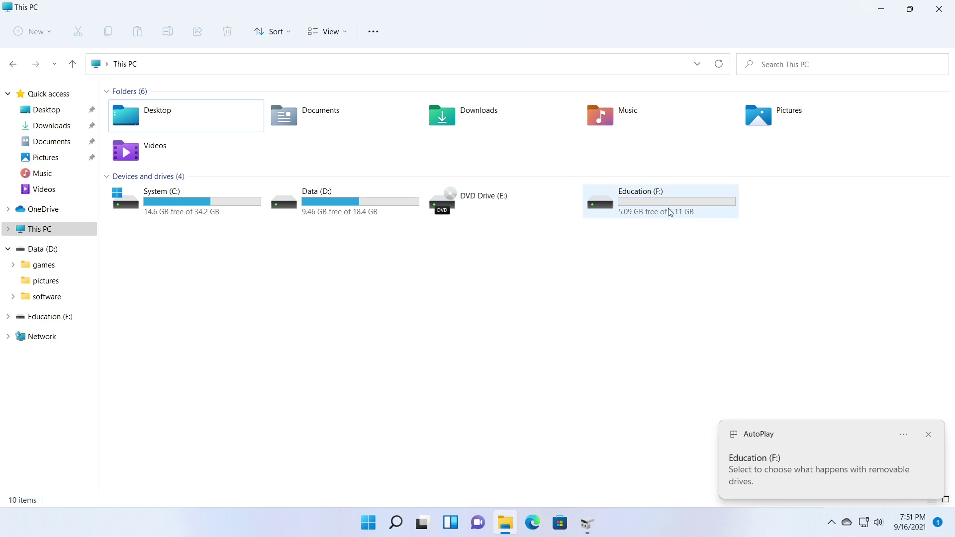
{"action": "left_click", "coordinate": [671, 210]}
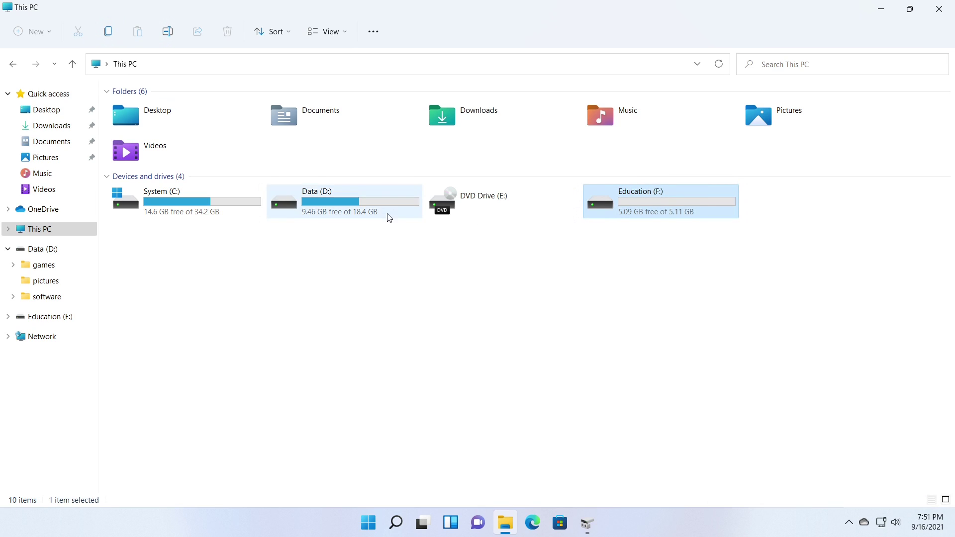
{"action": "left_click", "coordinate": [209, 215]}
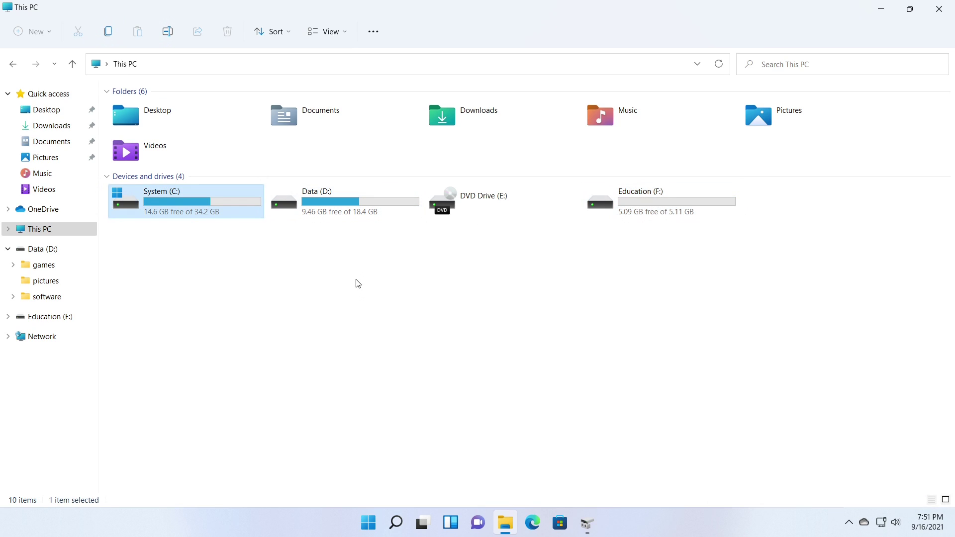
Step: Delete the Software volume on Disk 4
{"action": "left_click", "coordinate": [587, 519]}
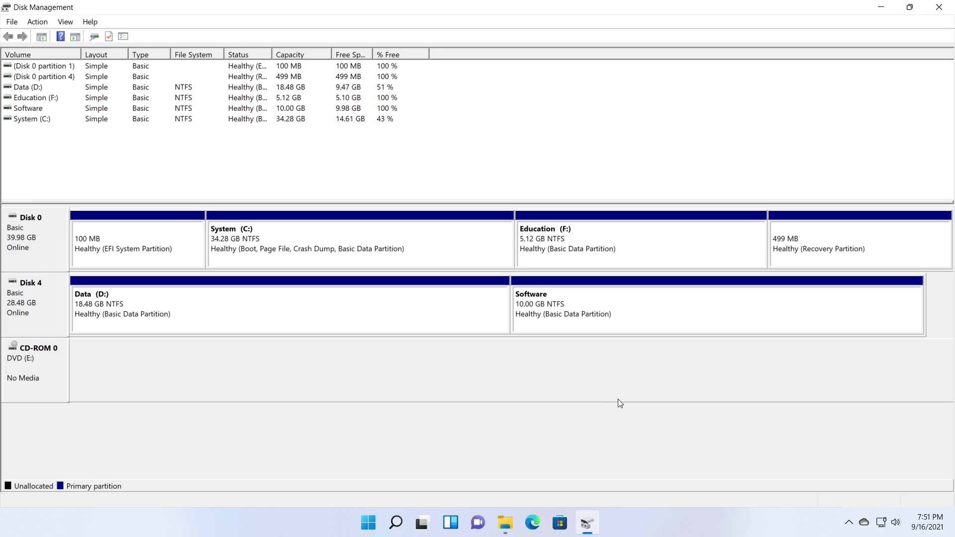
{"action": "right_click", "coordinate": [654, 309]}
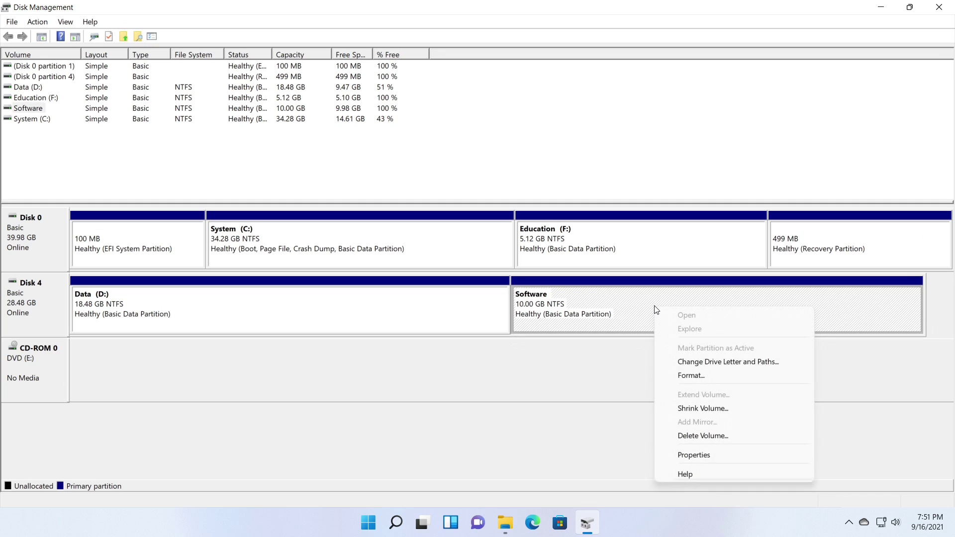
{"action": "left_click", "coordinate": [691, 436]}
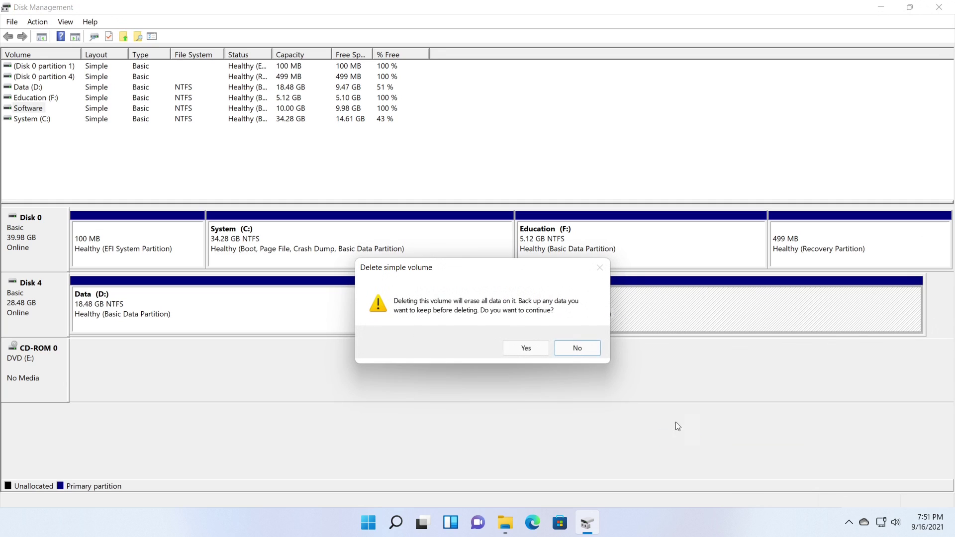
{"action": "left_click", "coordinate": [542, 352]}
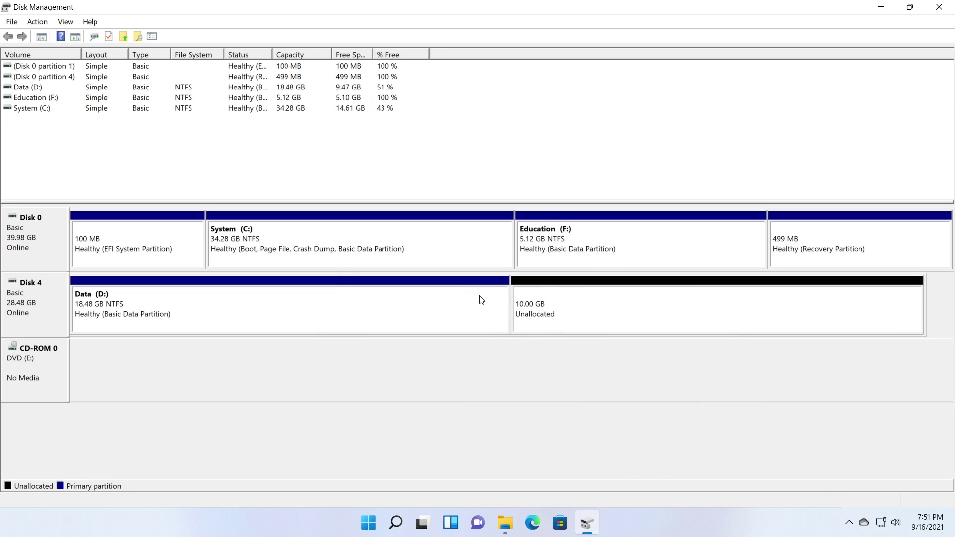
Step: Extend Data (D:) by 10240 MB to fill Disk 4 at 28.48 GB
{"action": "left_click", "coordinate": [482, 300]}
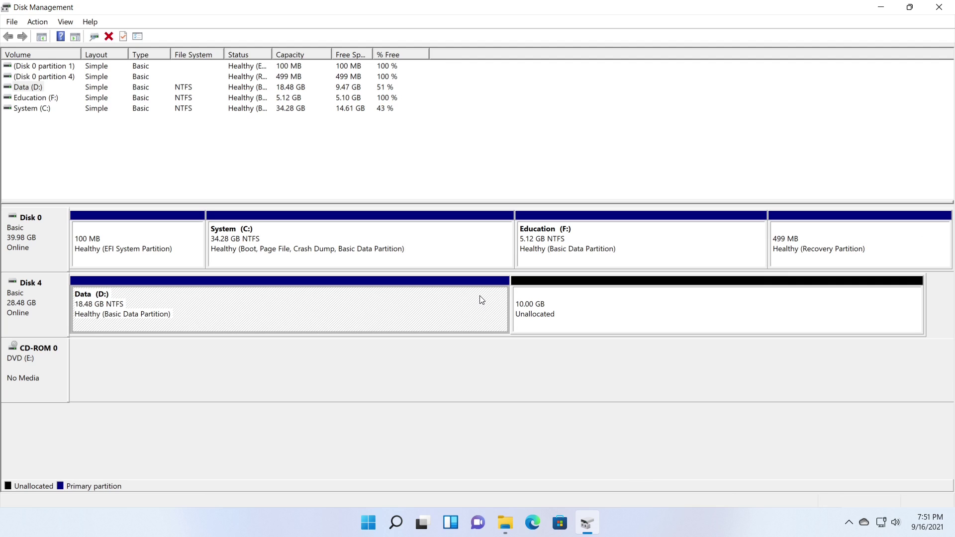
{"action": "right_click", "coordinate": [481, 300]}
{"action": "left_click", "coordinate": [530, 385]}
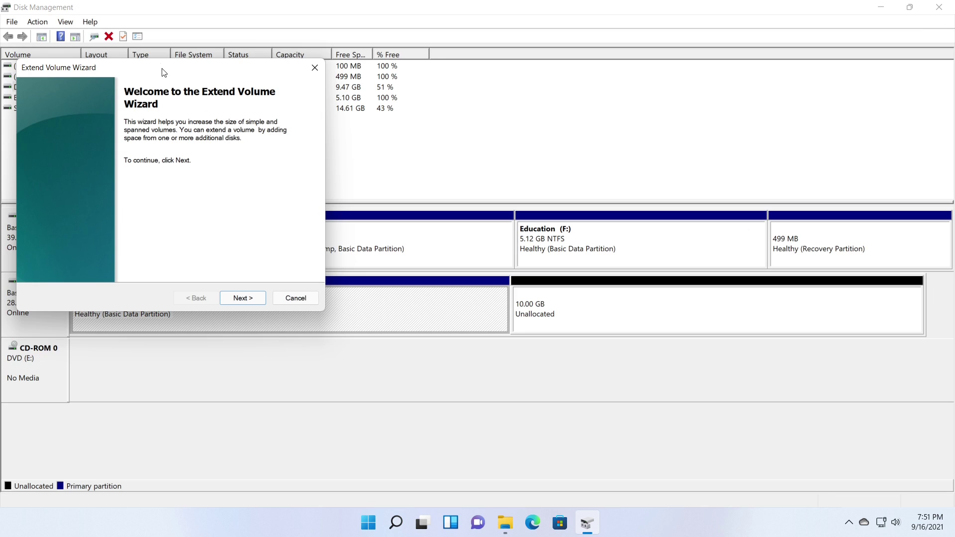
{"action": "left_click_drag", "start_coordinate": [161, 66], "coordinate": [492, 151]}
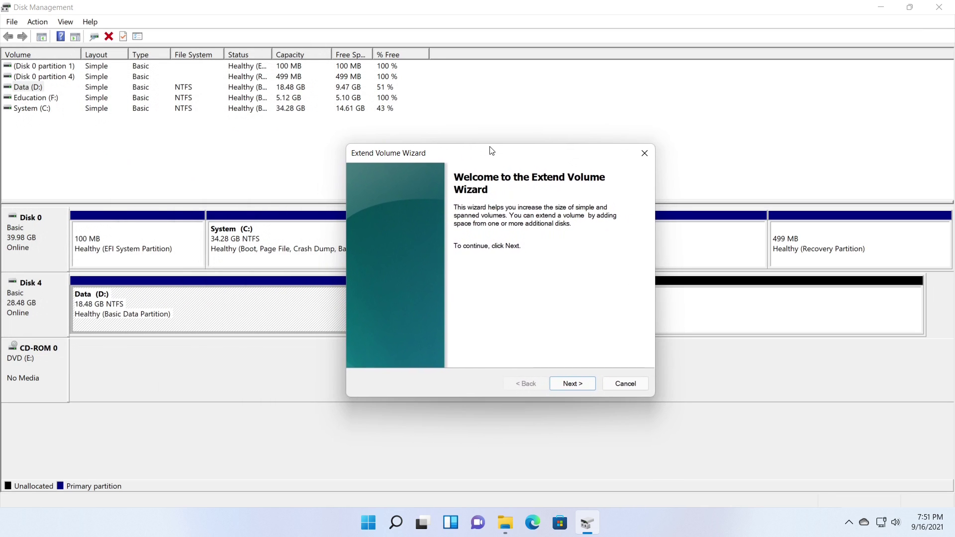
{"action": "left_click", "coordinate": [588, 384]}
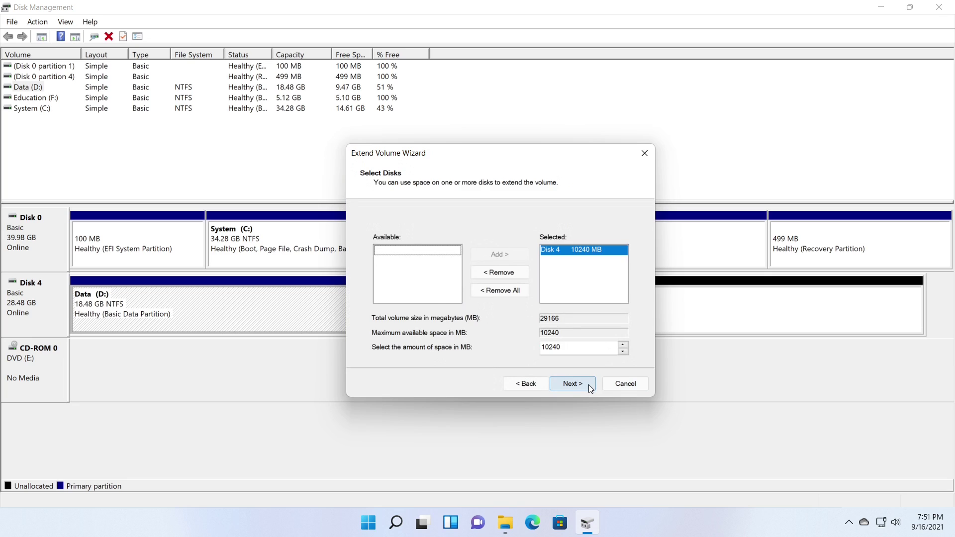
{"action": "left_click", "coordinate": [588, 383]}
{"action": "left_click", "coordinate": [588, 384]}
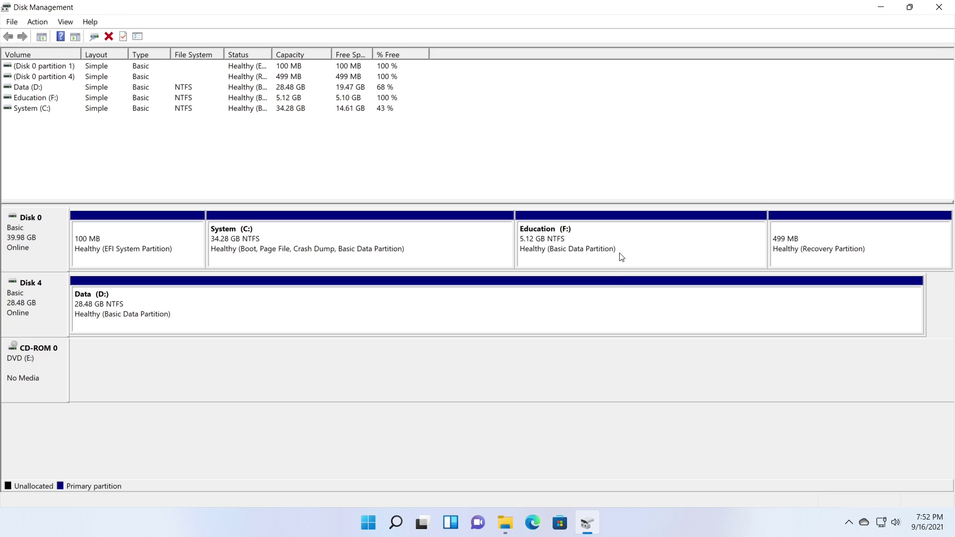
Step: Delete the Education (F:) volume
{"action": "right_click", "coordinate": [621, 257]}
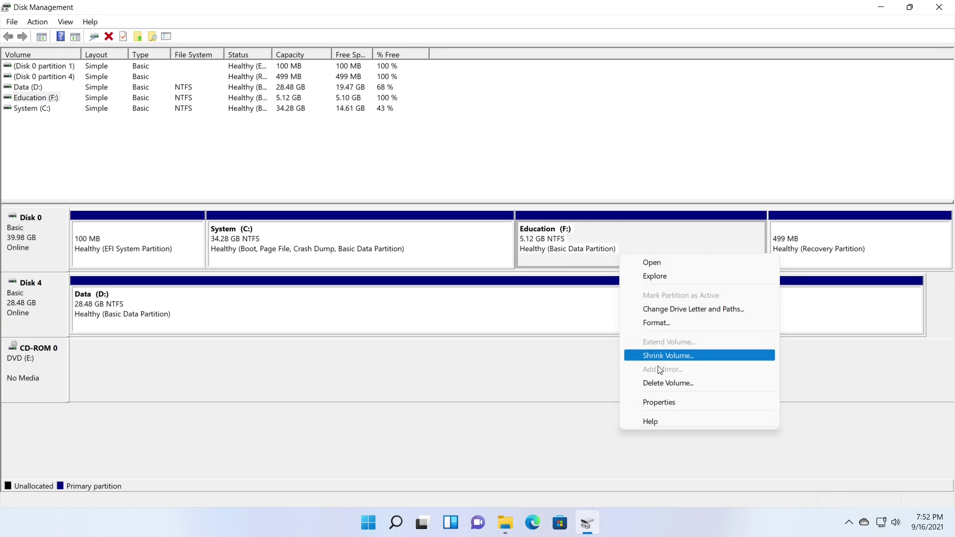
{"action": "left_click", "coordinate": [659, 382]}
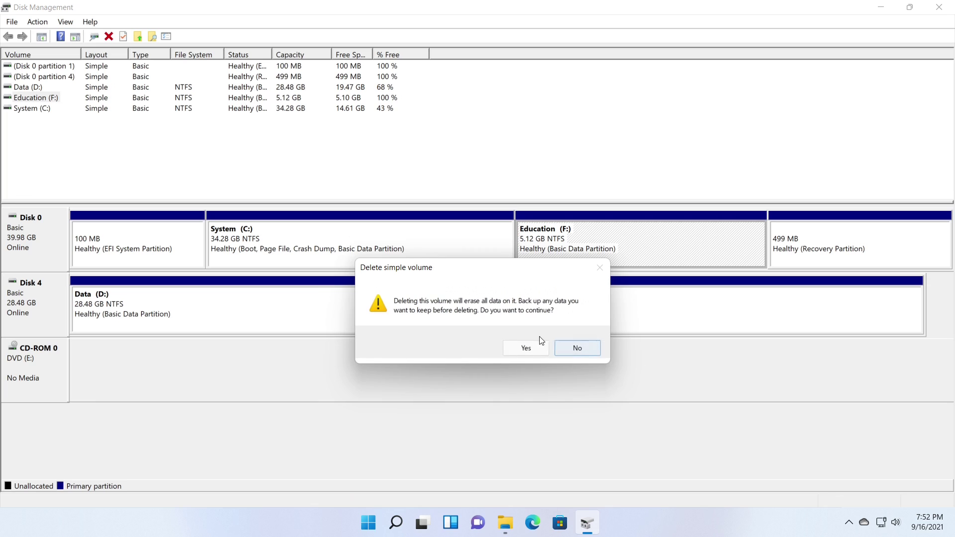
{"action": "left_click", "coordinate": [542, 350]}
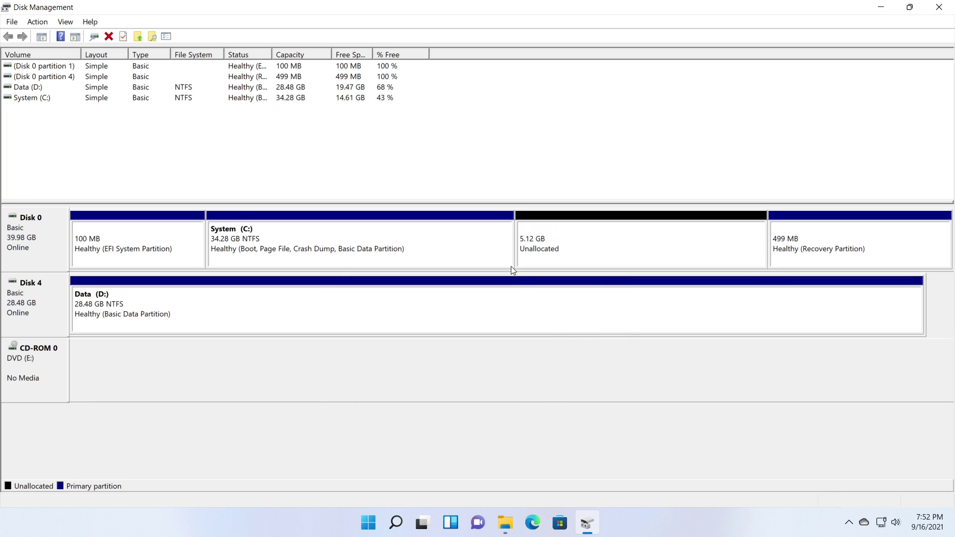
Step: Look at how far System (C:) could shrink, then dismiss the shrink dialog
{"action": "left_click", "coordinate": [493, 245]}
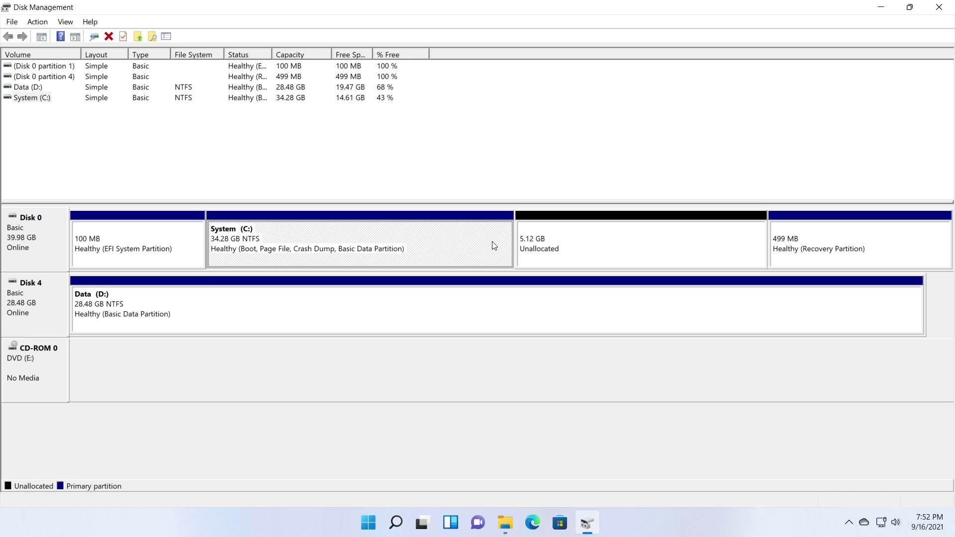
{"action": "right_click", "coordinate": [494, 246]}
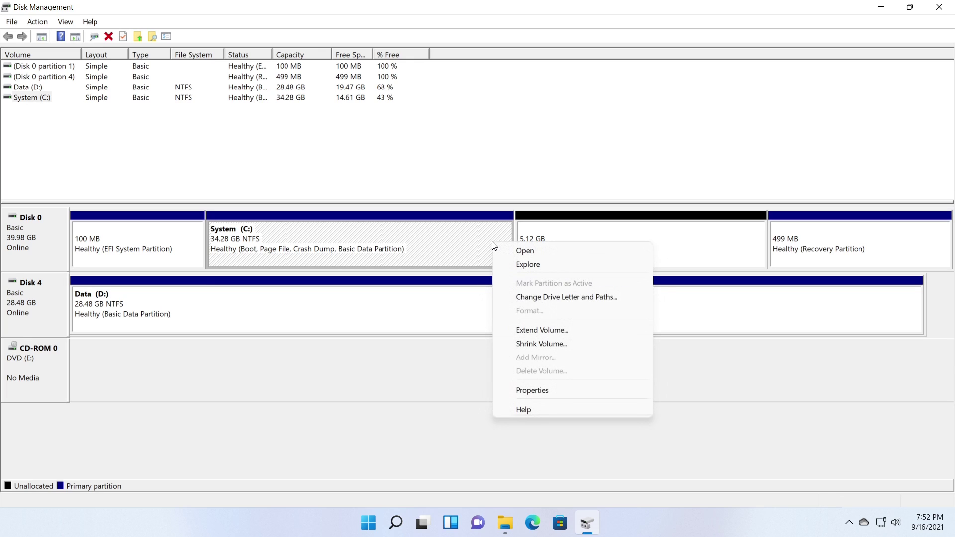
{"action": "left_click", "coordinate": [546, 336]}
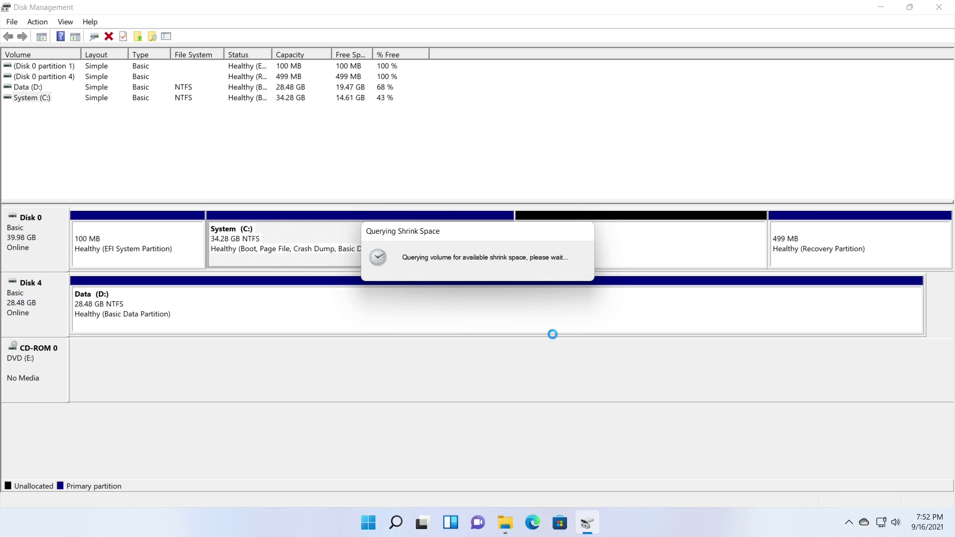
{"action": "left_click", "coordinate": [553, 334]}
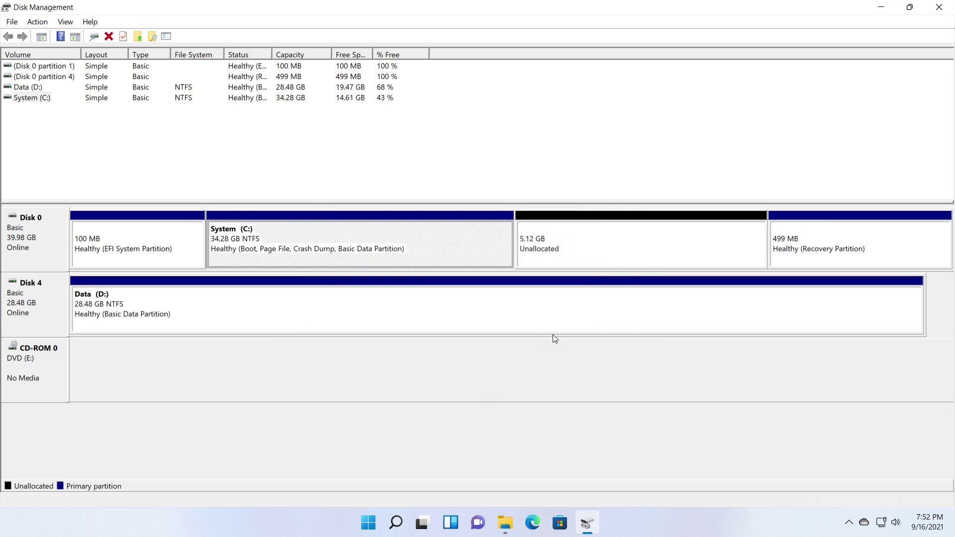
Step: Extend System (C:) with the freed 5240 MB to reach 39.40 GB
{"action": "right_click", "coordinate": [472, 248]}
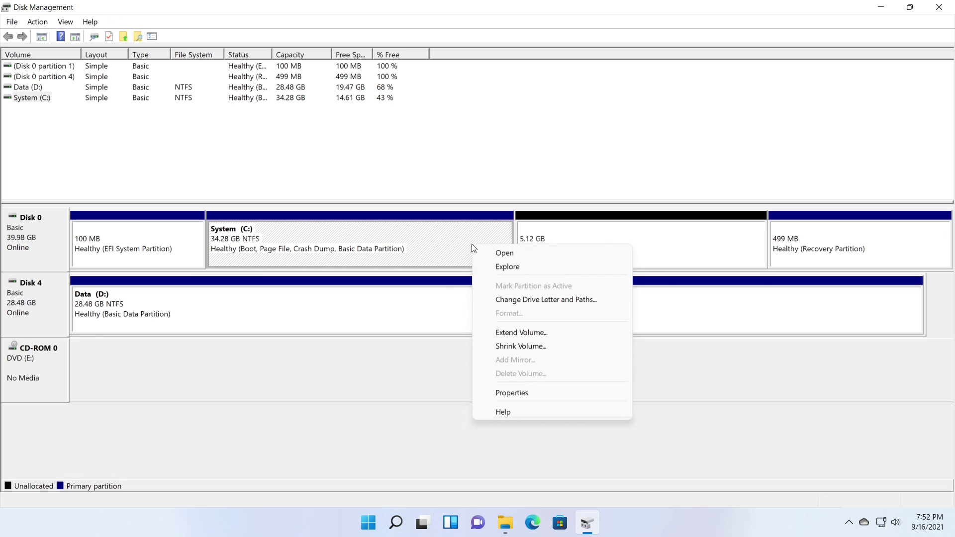
{"action": "left_click", "coordinate": [536, 330]}
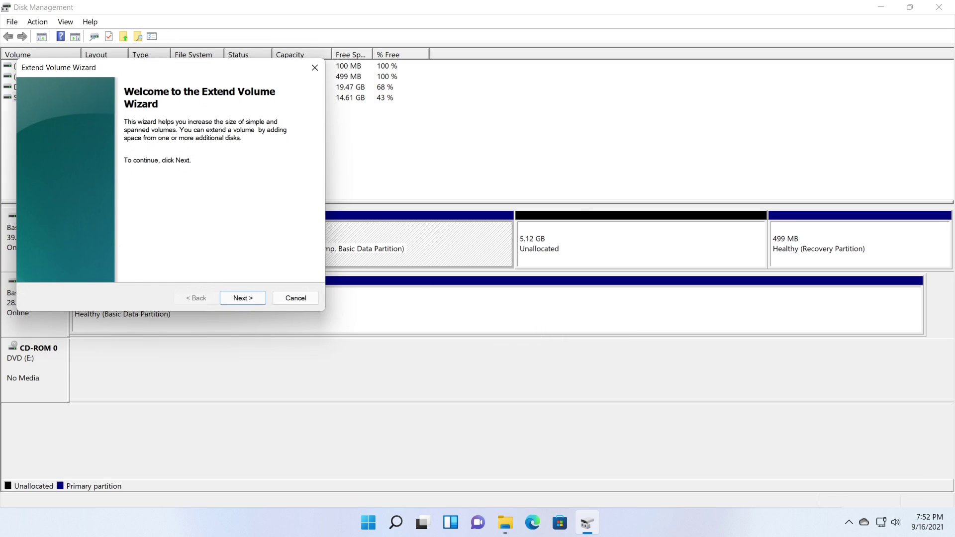
{"action": "left_click_drag", "start_coordinate": [163, 71], "coordinate": [475, 158]}
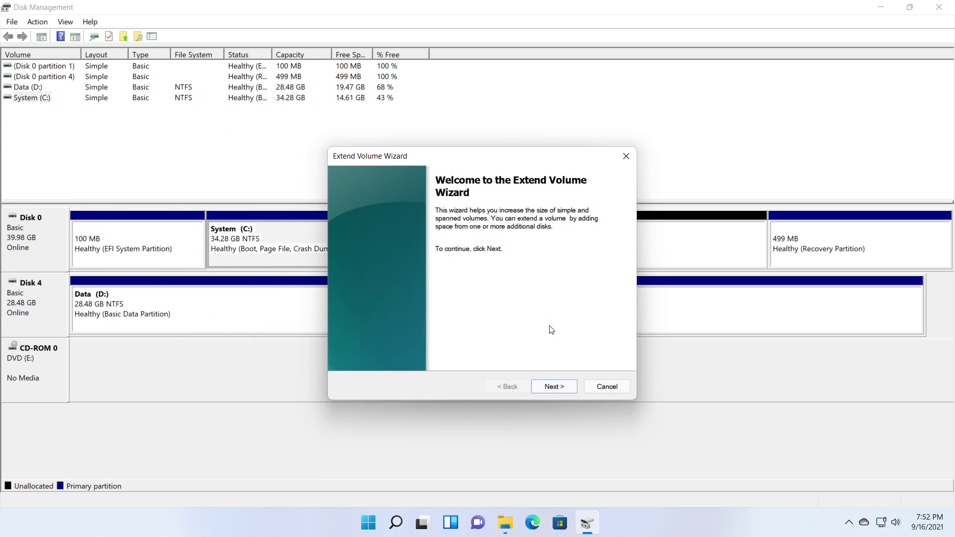
{"action": "left_click", "coordinate": [570, 388]}
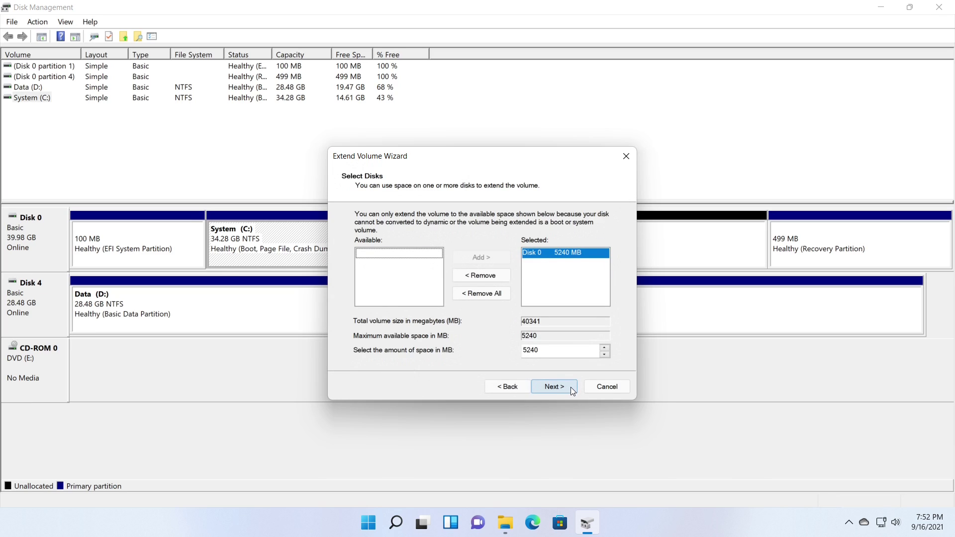
{"action": "left_click", "coordinate": [571, 387]}
{"action": "left_click", "coordinate": [571, 387]}
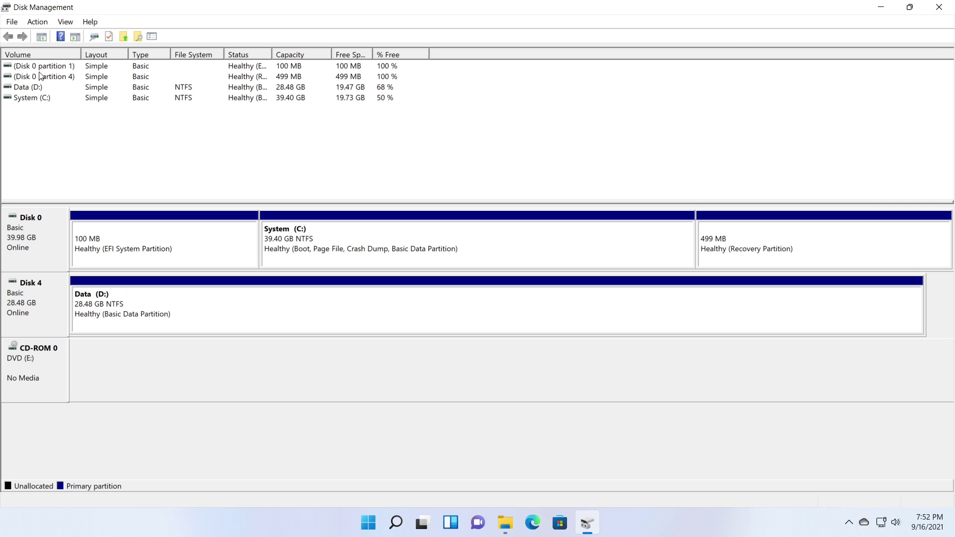
Step: Close Disk Management and refresh This PC to show System (C:) at 39.3 GB
{"action": "left_click", "coordinate": [935, 10]}
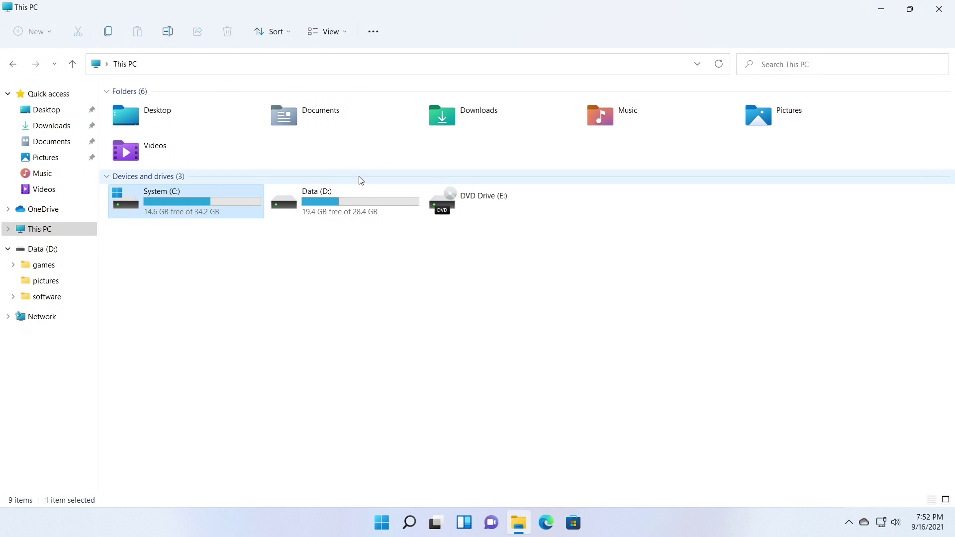
{"action": "right_click", "coordinate": [238, 272]}
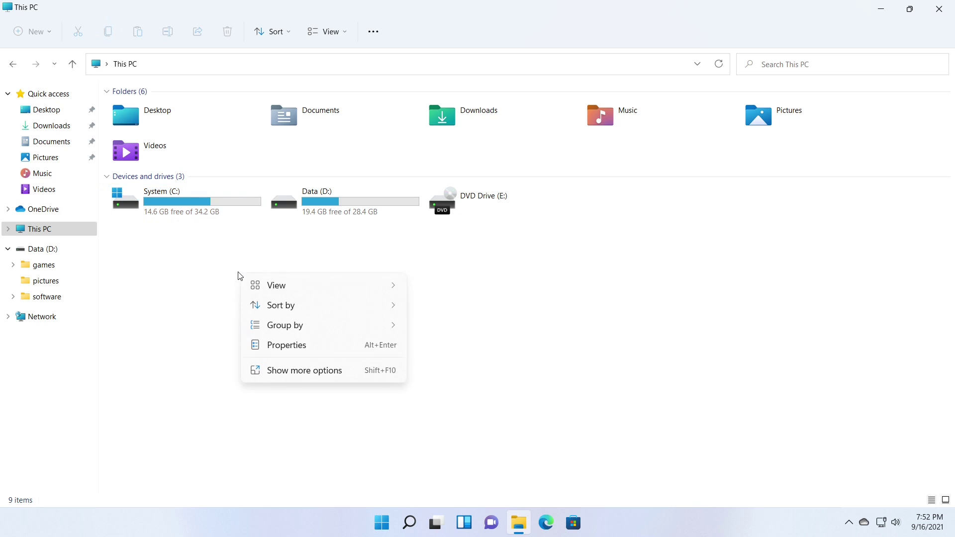
{"action": "left_click", "coordinate": [221, 262]}
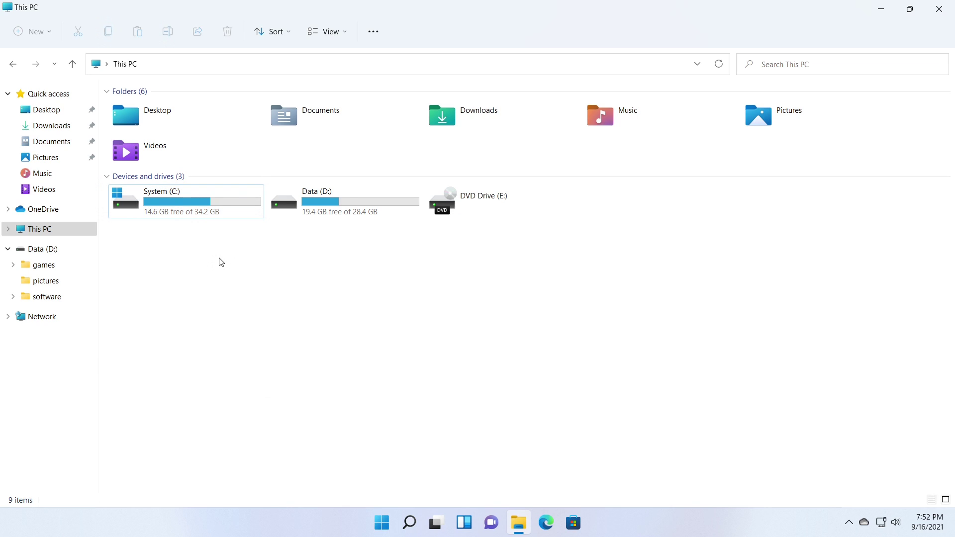
{"action": "key", "text": "F5"}
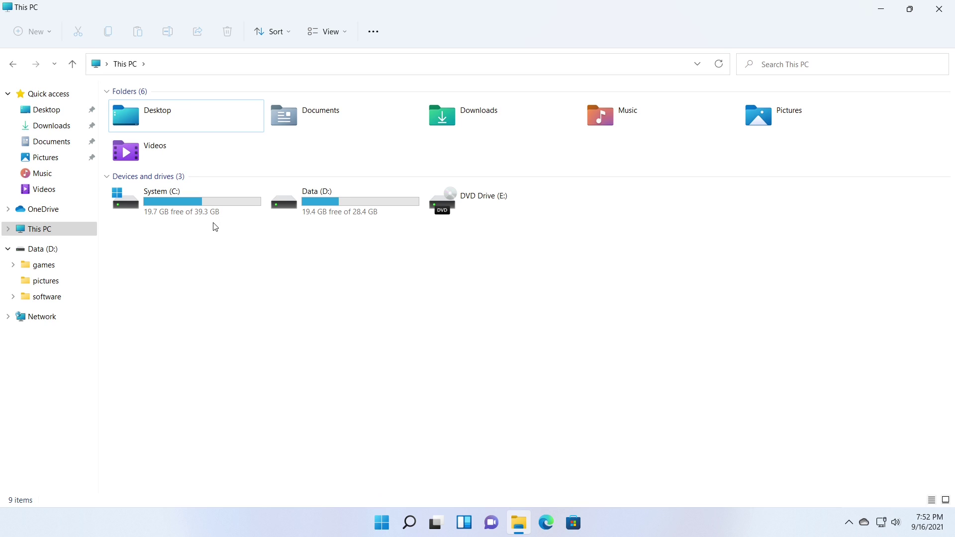
{"action": "left_click", "coordinate": [216, 219]}
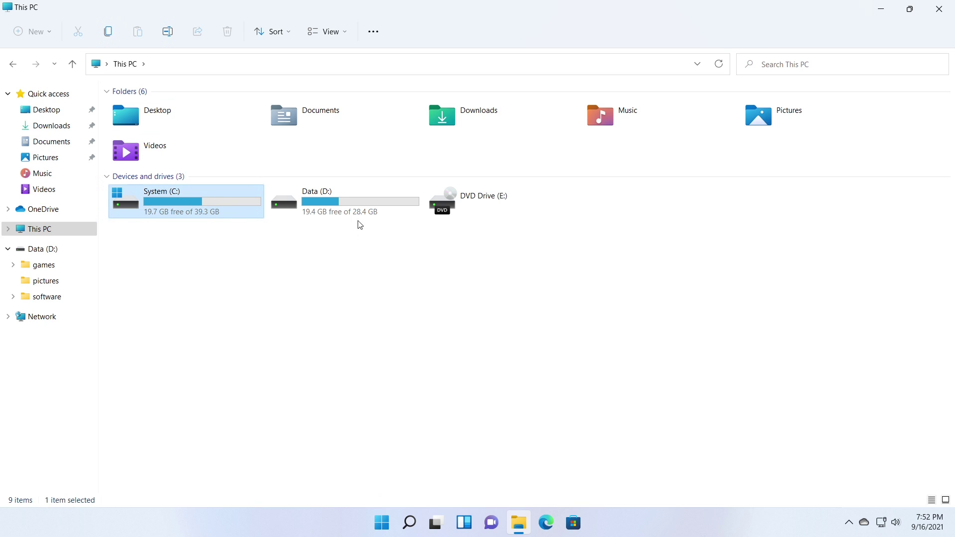
{"action": "left_click", "coordinate": [376, 217]}
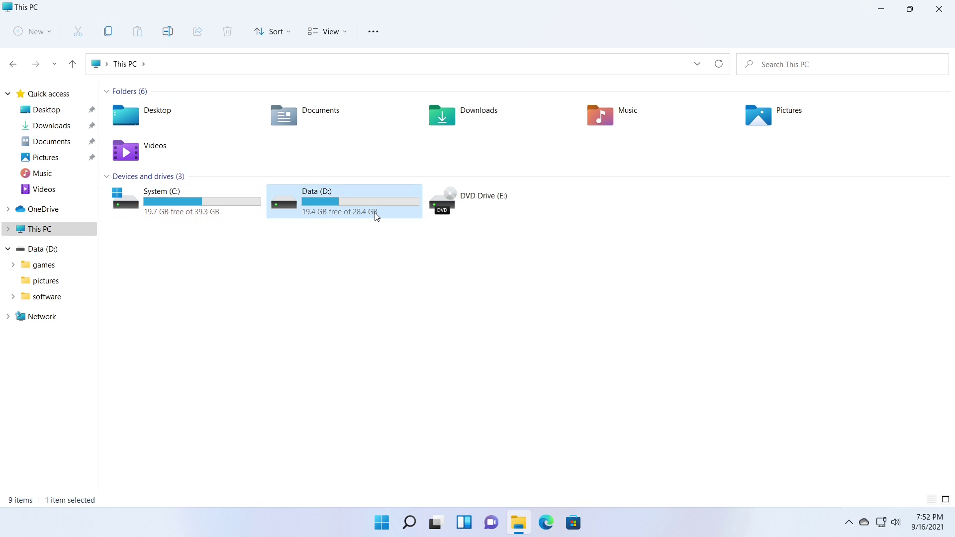
{"action": "left_click", "coordinate": [399, 338]}
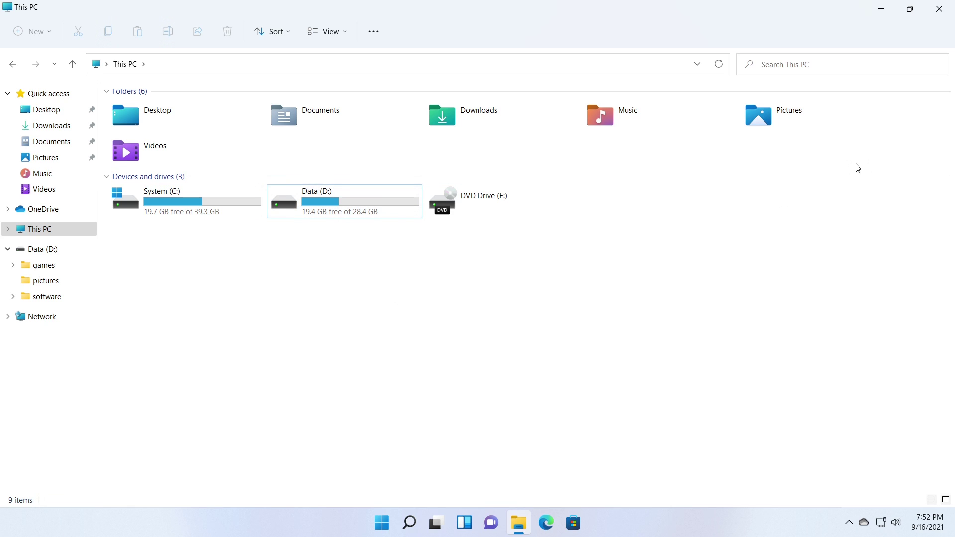
Step: Close File Explorer and delete the broken Software shortcut from the desktop
{"action": "left_click", "coordinate": [939, 9]}
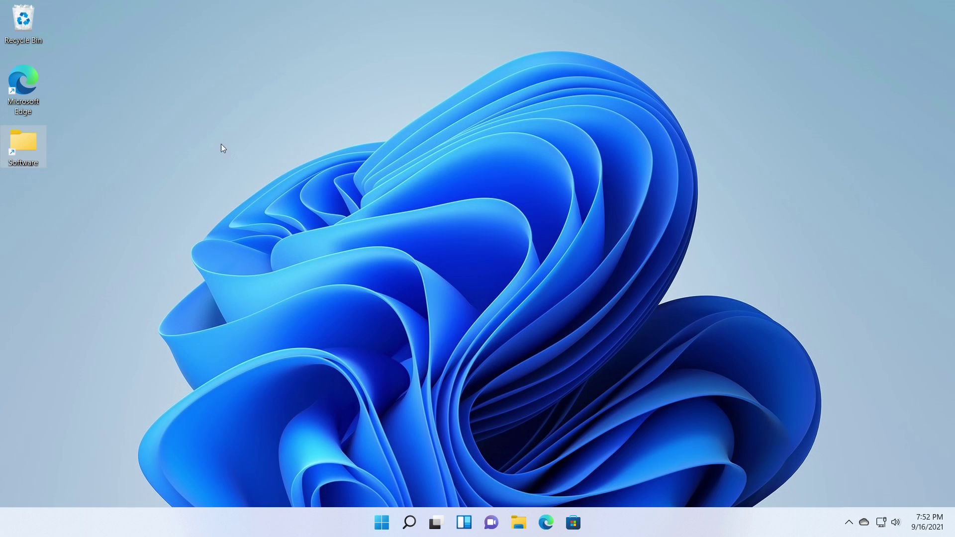
{"action": "double_click", "coordinate": [31, 144]}
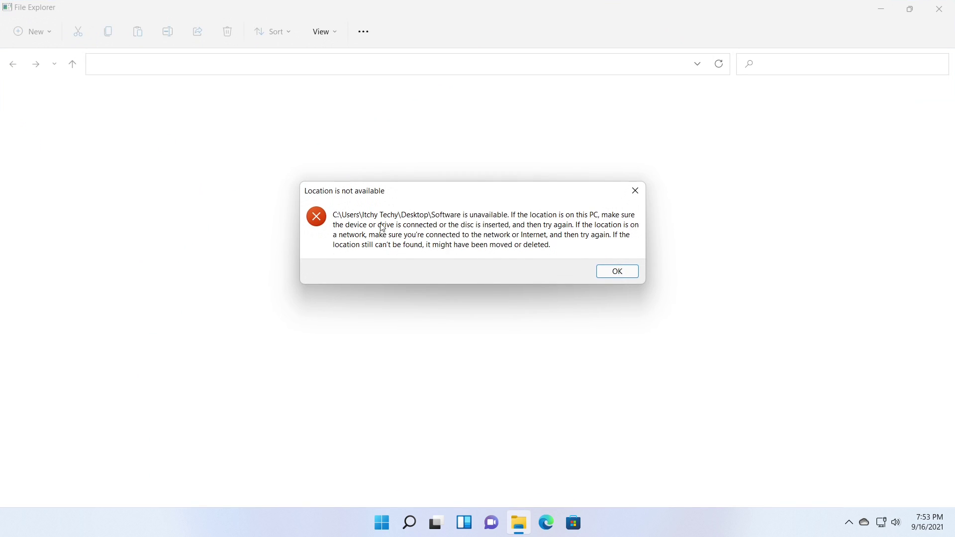
{"action": "left_click", "coordinate": [617, 271]}
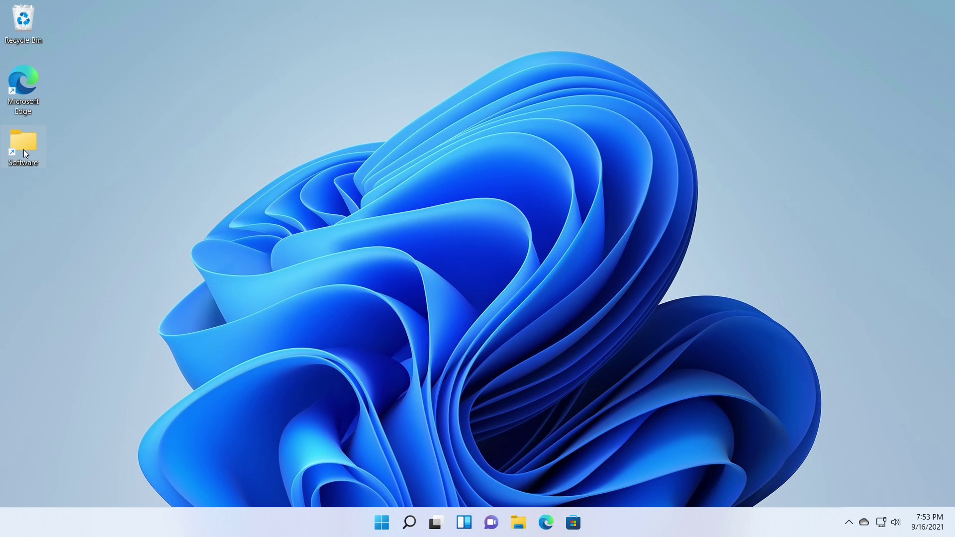
{"action": "key", "text": "Delete"}
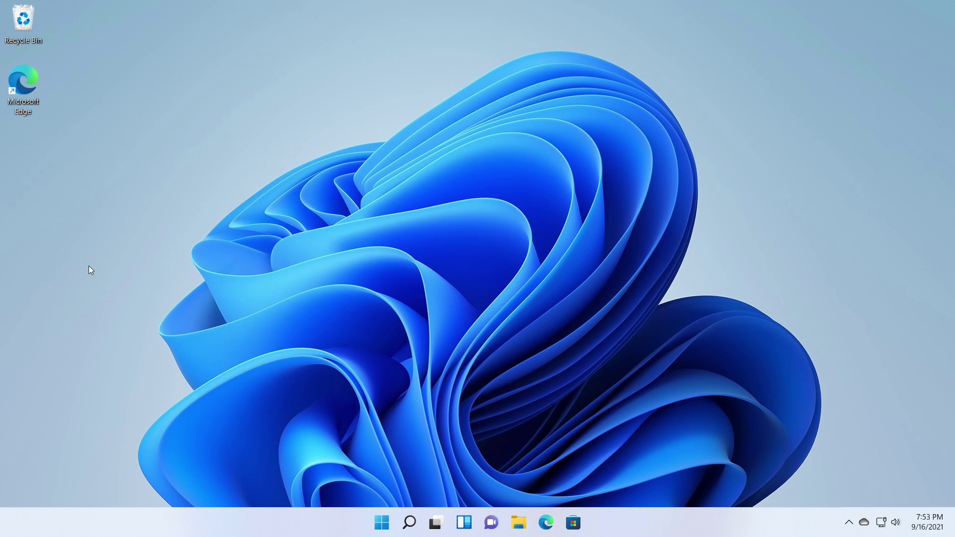